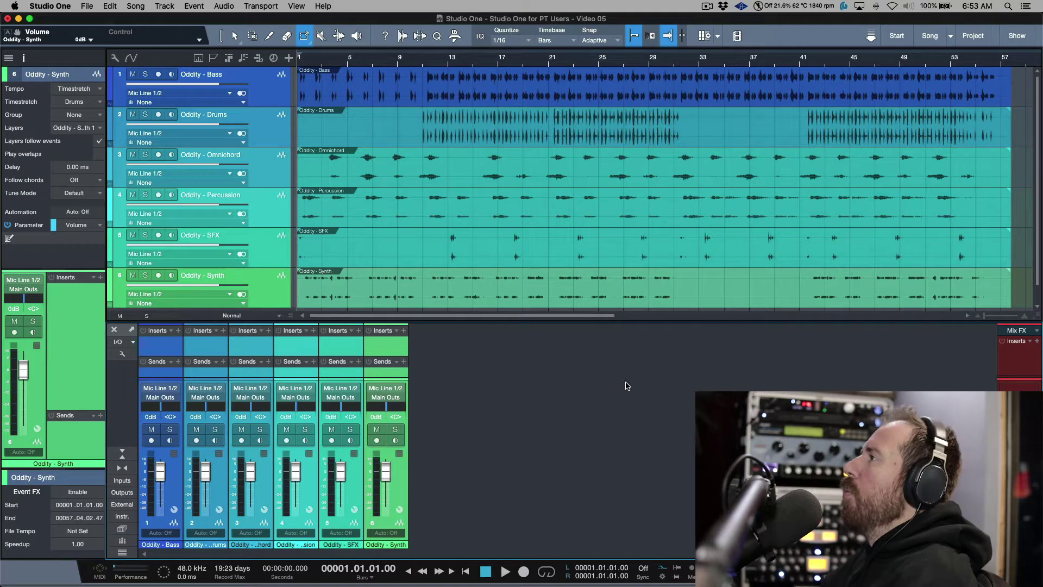
Select the Oddity - Drums track, enlarge the mixer with taller Sends racks, and reduce the track height to Small.
left_click(276, 140)
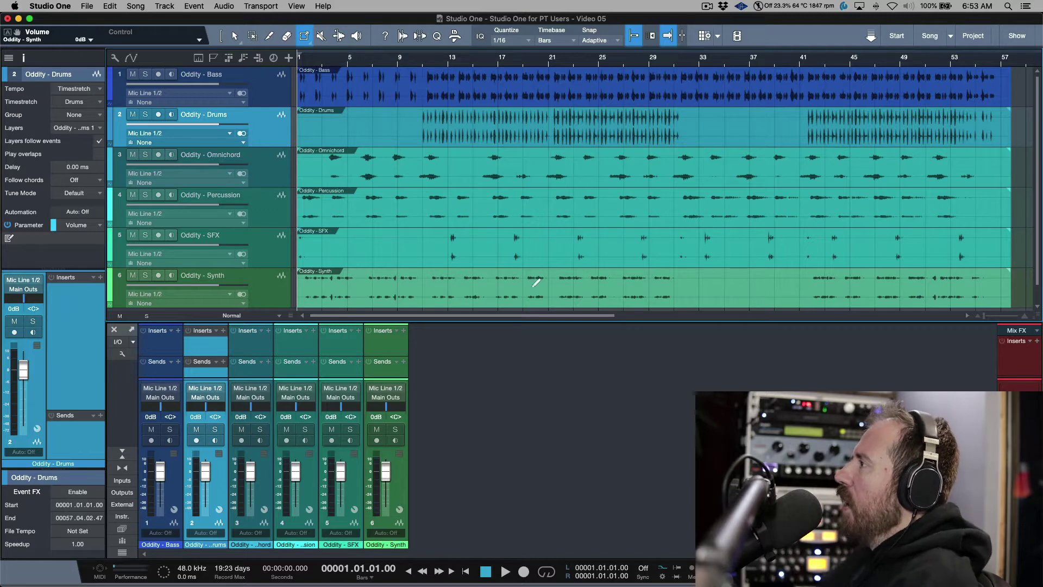
left_click_drag(537, 323, 537, 270)
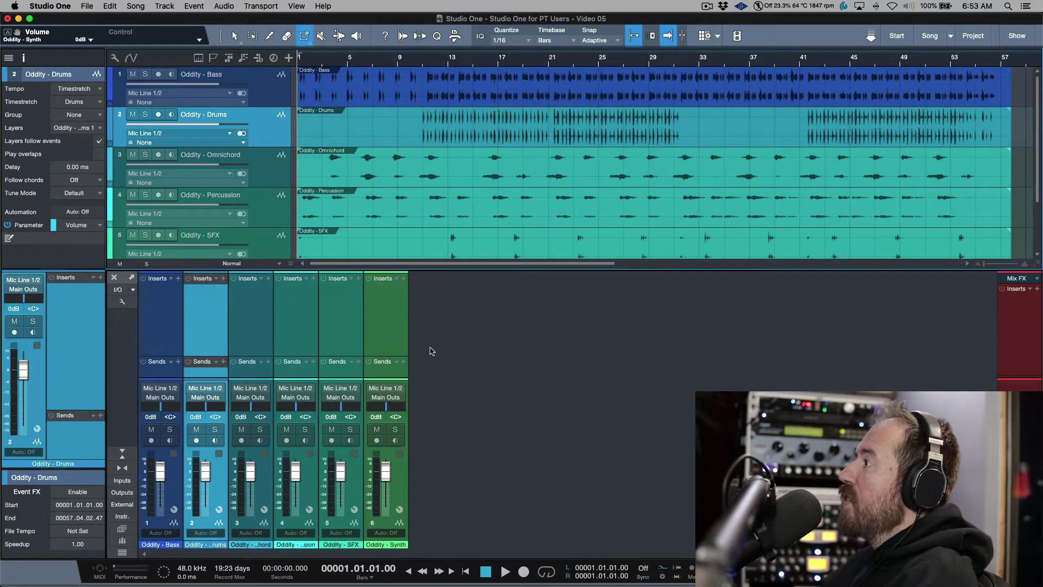
left_click_drag(402, 356, 409, 327)
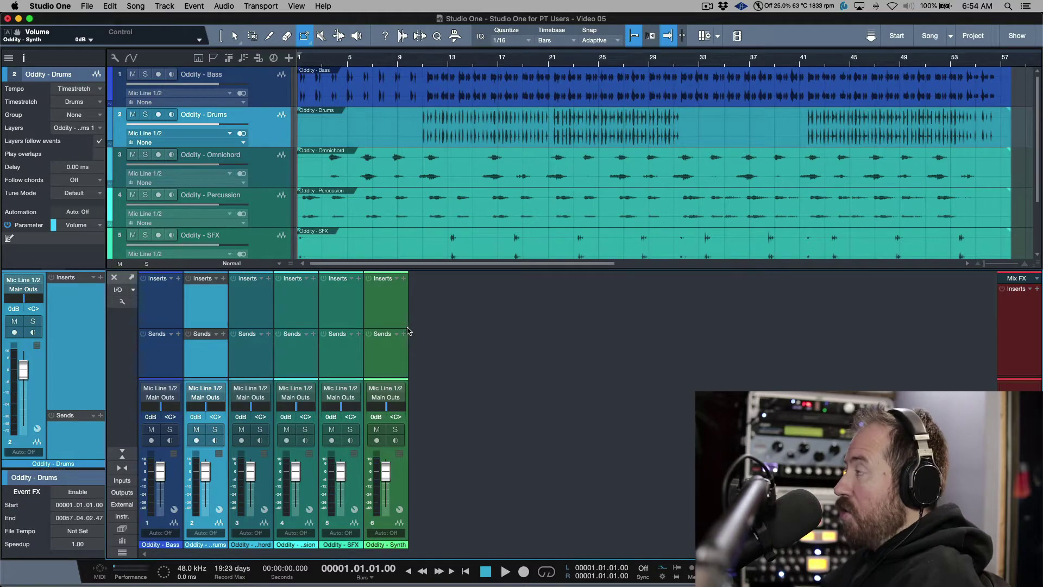
key("shift+w")
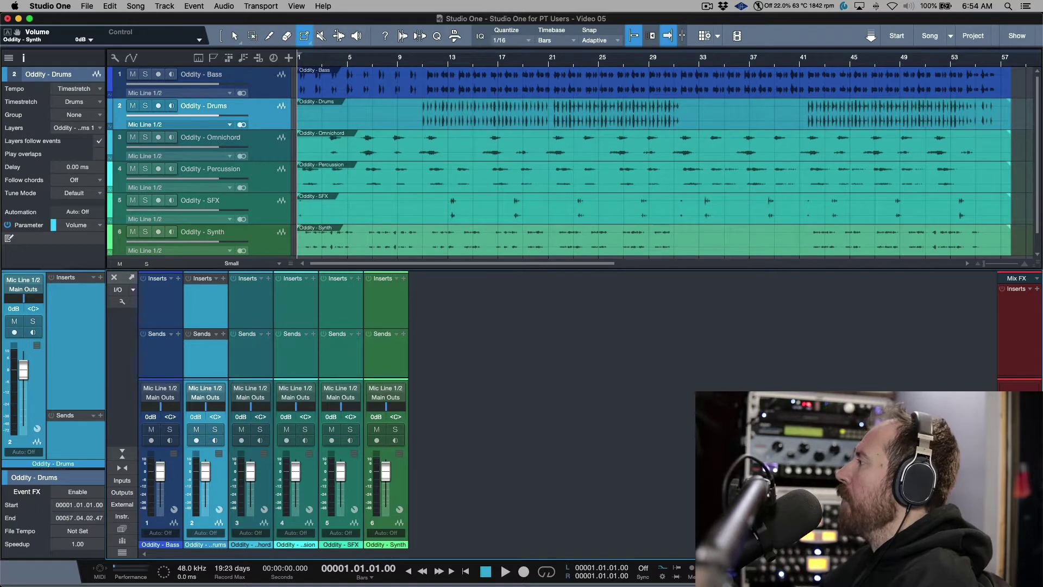
Show the browser and zoom the arrangement out horizontally until the full length of all events fits.
left_click(1025, 573)
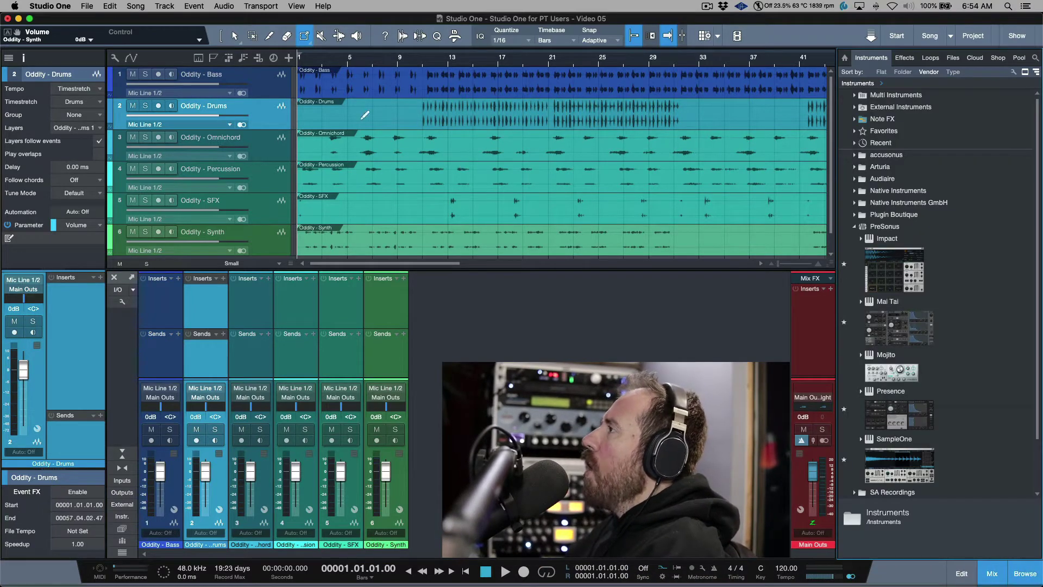
key("w")
key("w")
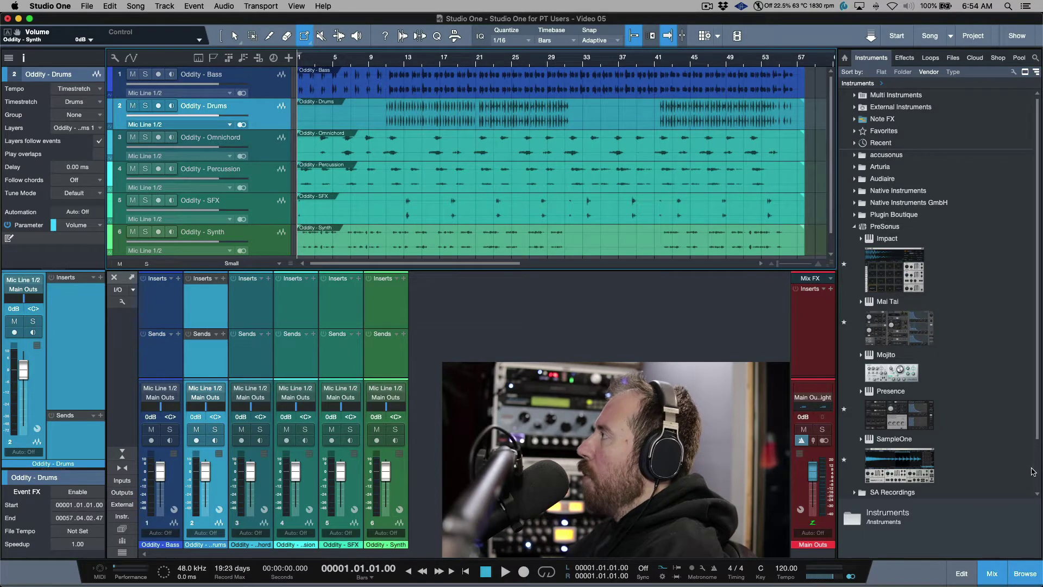
Open the effects list and compare its flat, folder, vendor and type sorting, ending on vendor.
left_click(905, 58)
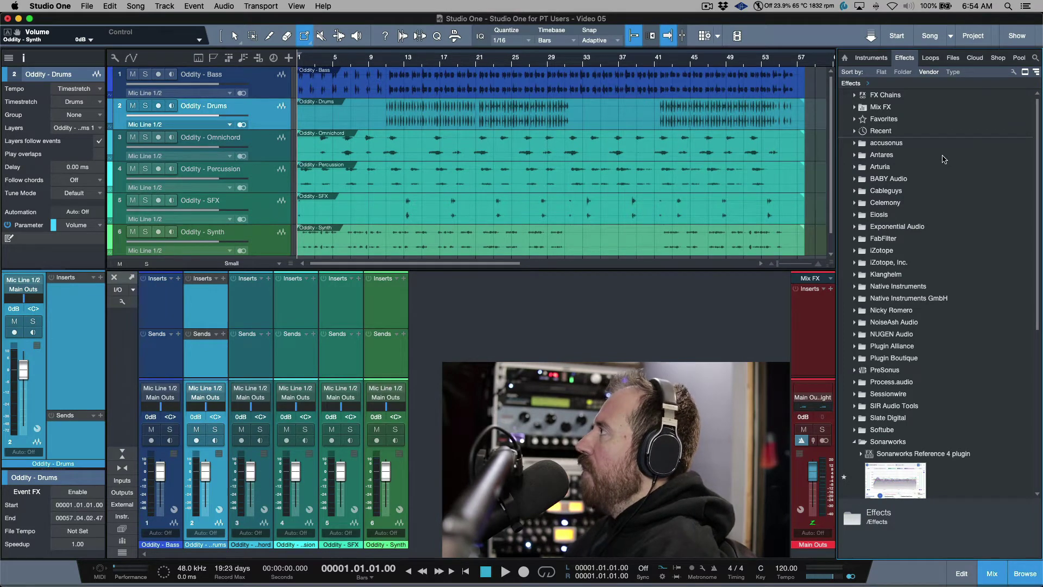
left_click(880, 73)
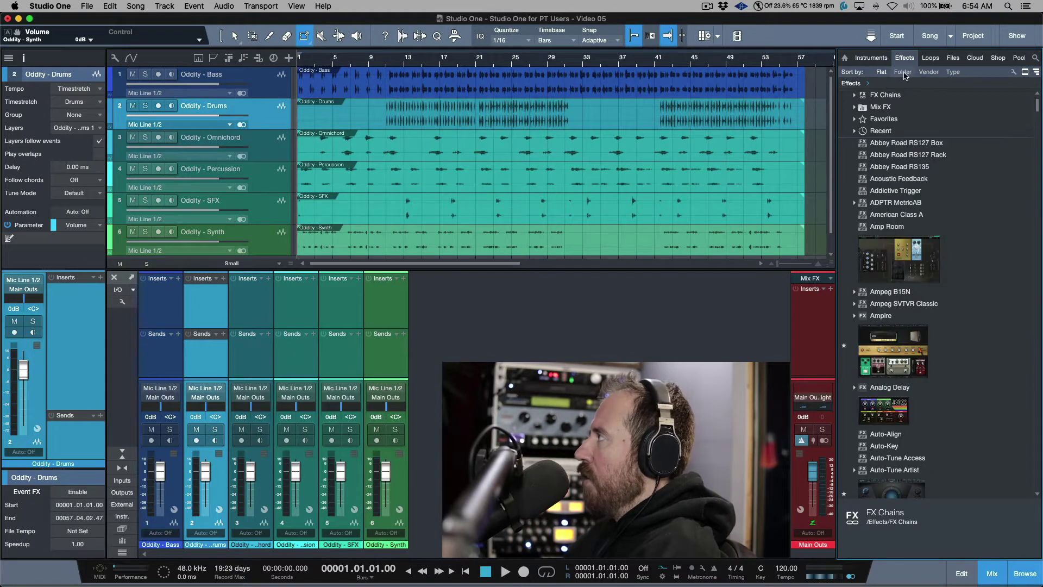
left_click(903, 73)
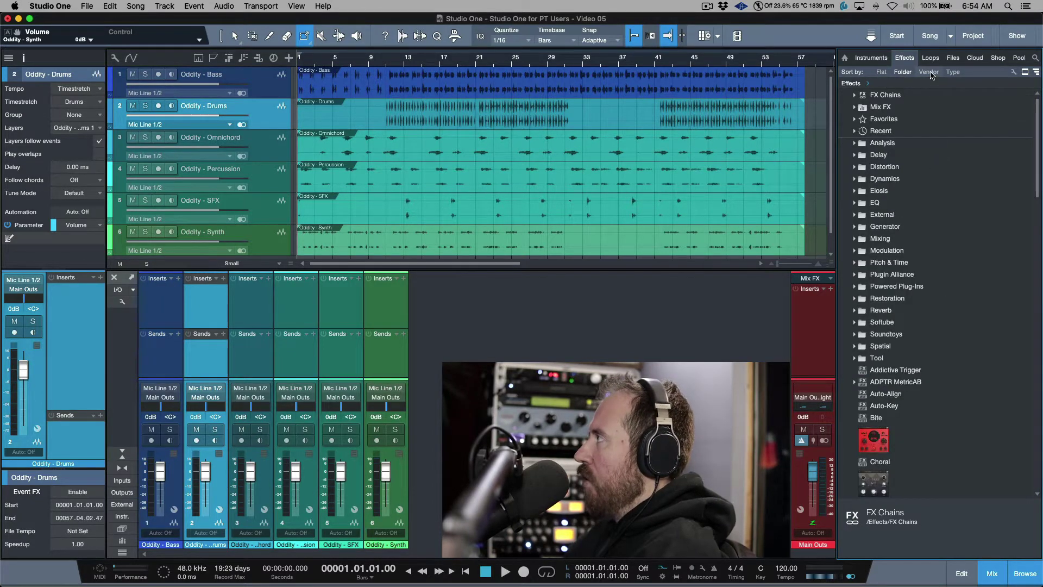
left_click(929, 73)
left_click(953, 73)
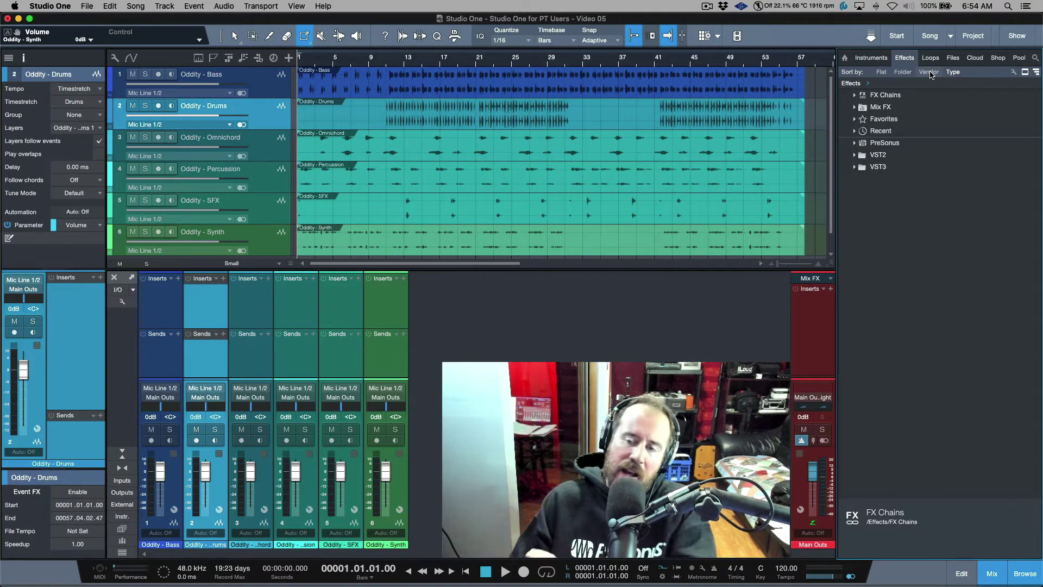
left_click(929, 72)
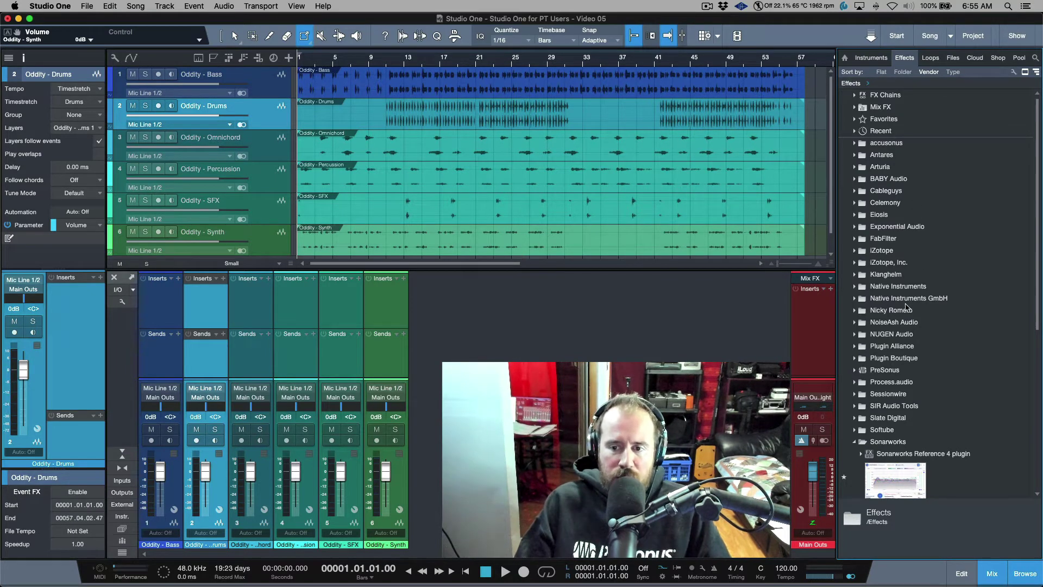
Insert Softube's Summit Audio TLA-100A on the Oddity - Drums track and on the Oddity - SFX mixer channel, closing each plug-in window.
scroll(942, 310, "down", 3)
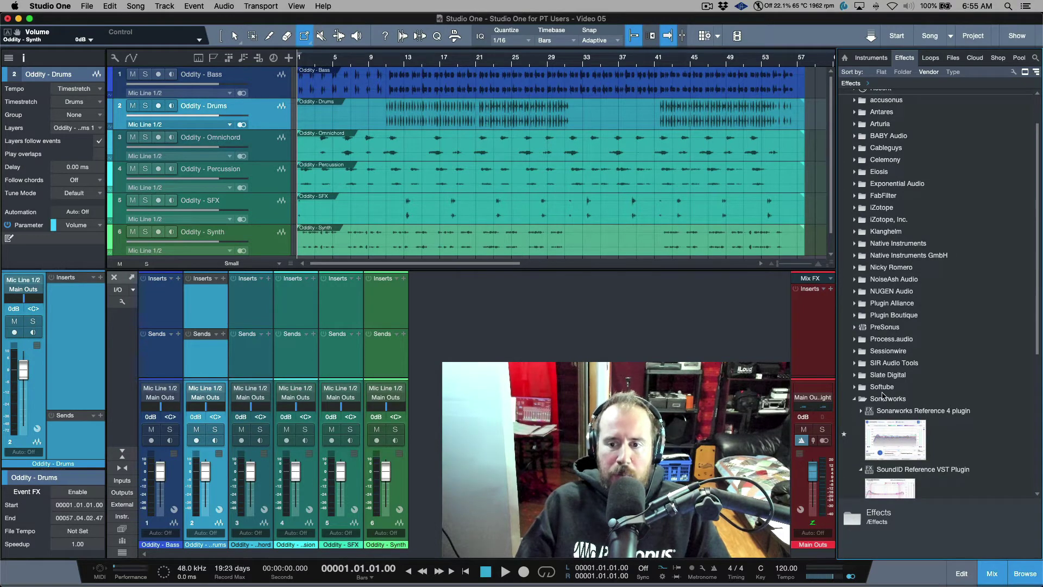
left_click(855, 388)
scroll(880, 380, "down", 12)
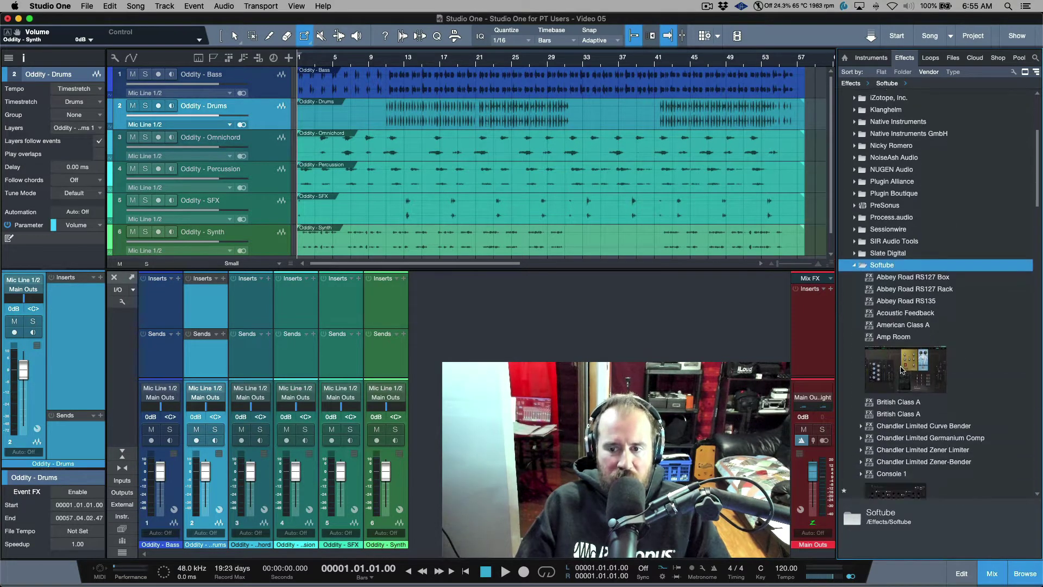
scroll(901, 369, "down", 15)
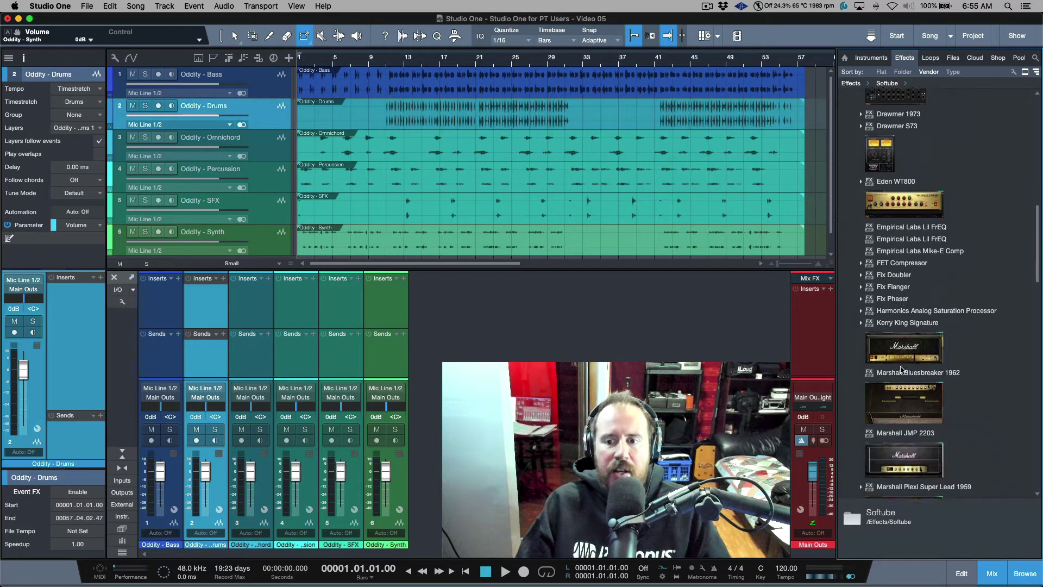
scroll(900, 368, "up", 5)
scroll(901, 369, "down", 4)
scroll(902, 369, "down", 6)
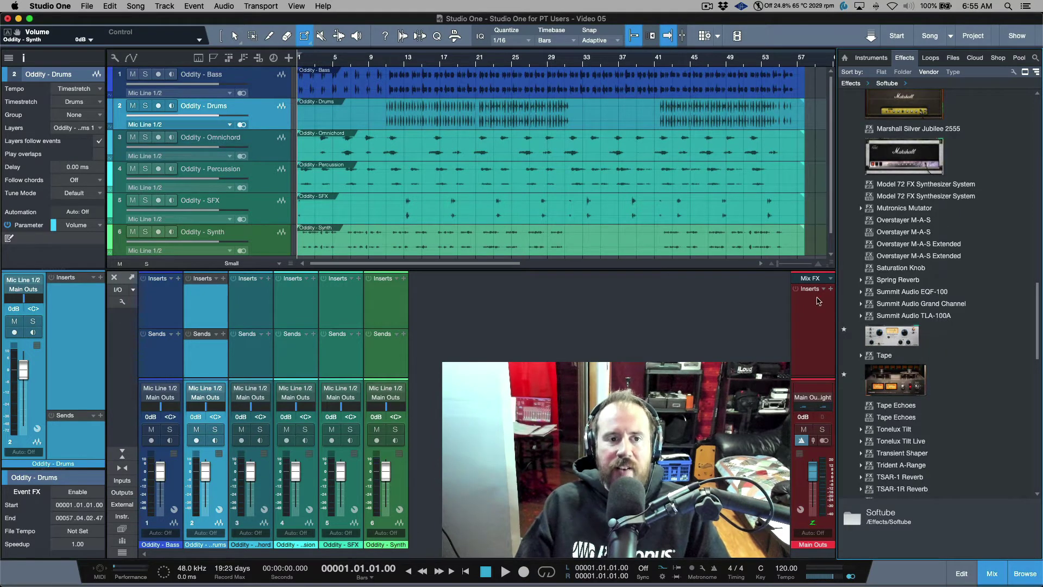
left_click_drag(882, 337, 684, 120)
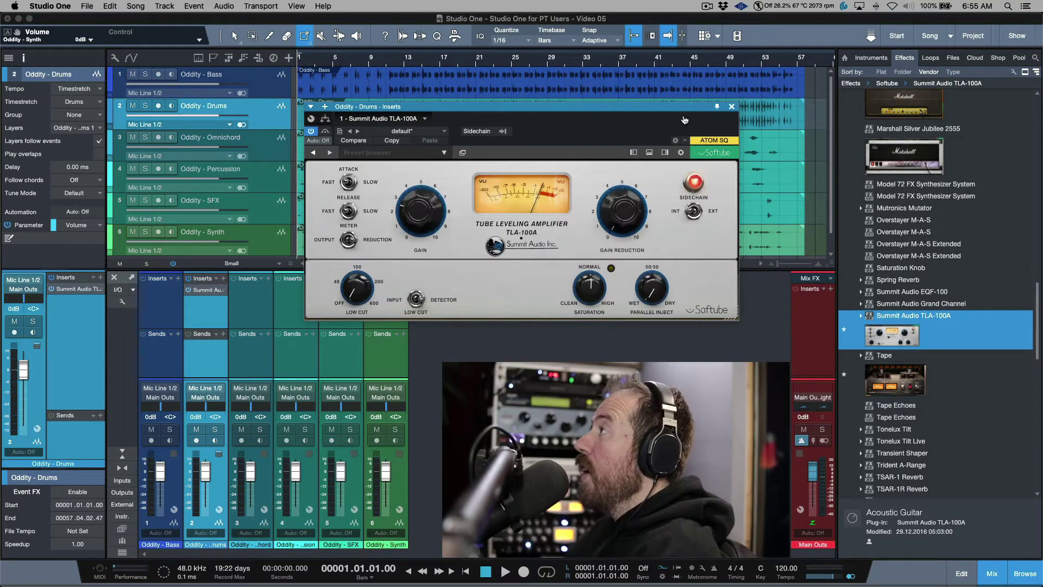
left_click(731, 107)
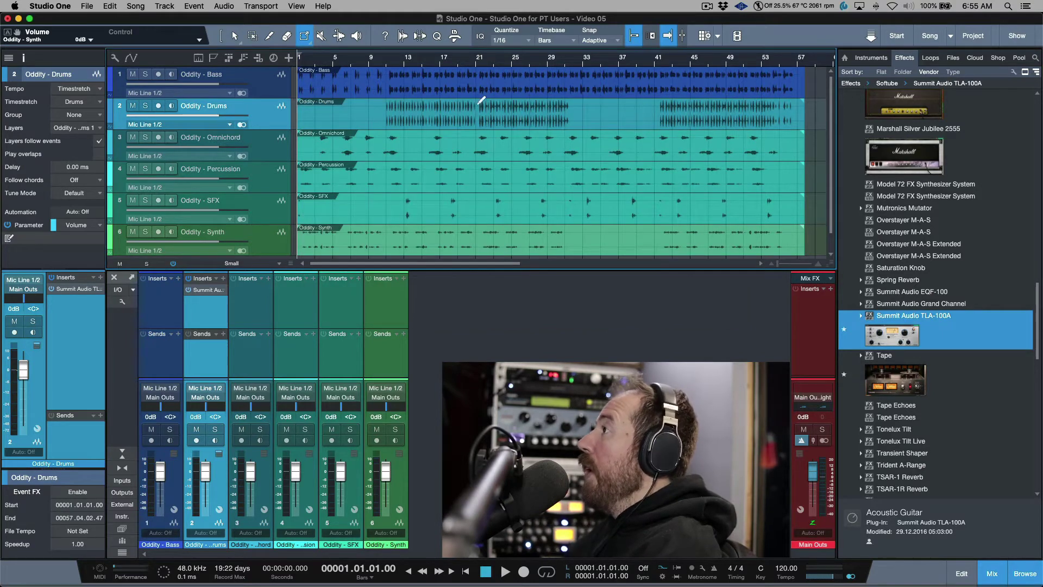
left_click_drag(881, 345, 342, 317)
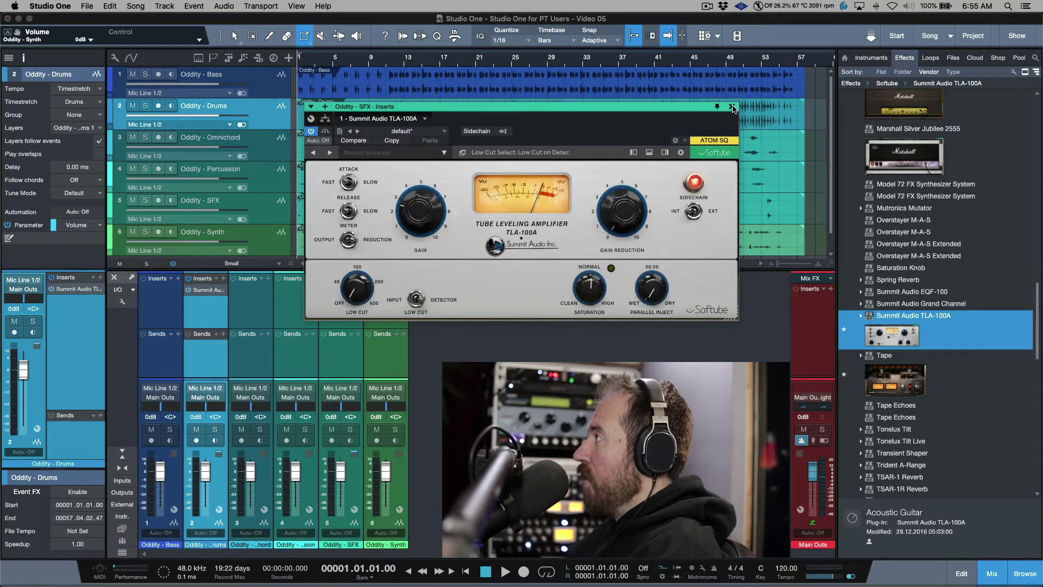
left_click(732, 107)
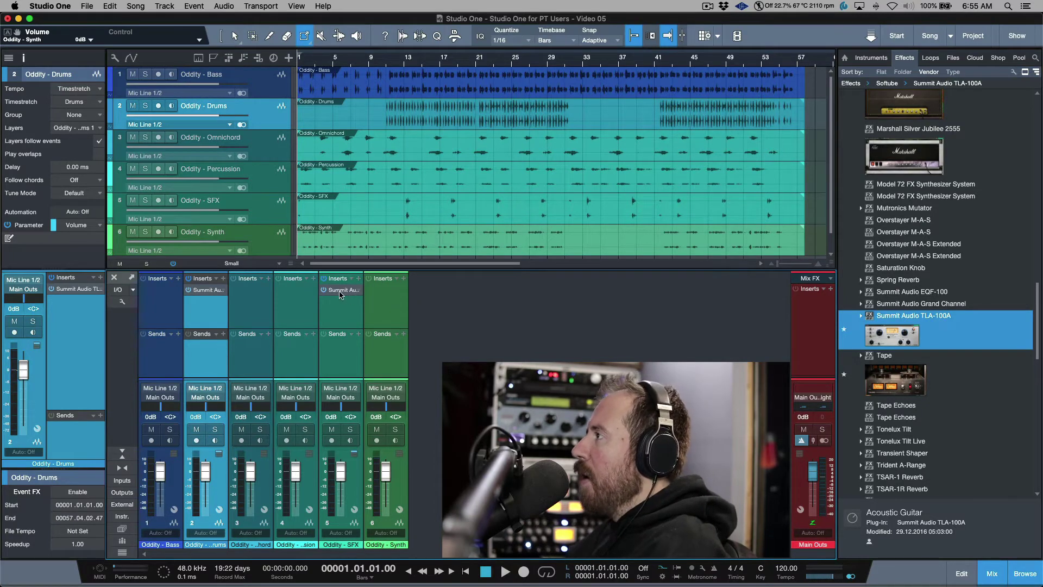
Remove the Summit Audio TLA-100A inserts from the Oddity - SFX and Oddity - Drums channels.
key("super")
left_click_drag(340, 294, 457, 295)
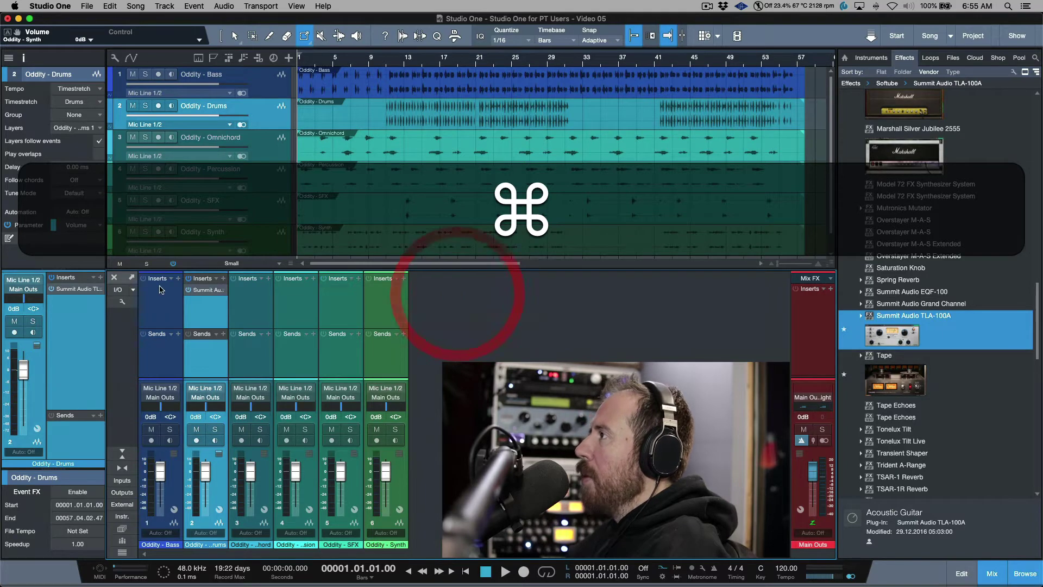
left_click_drag(204, 293, 442, 310)
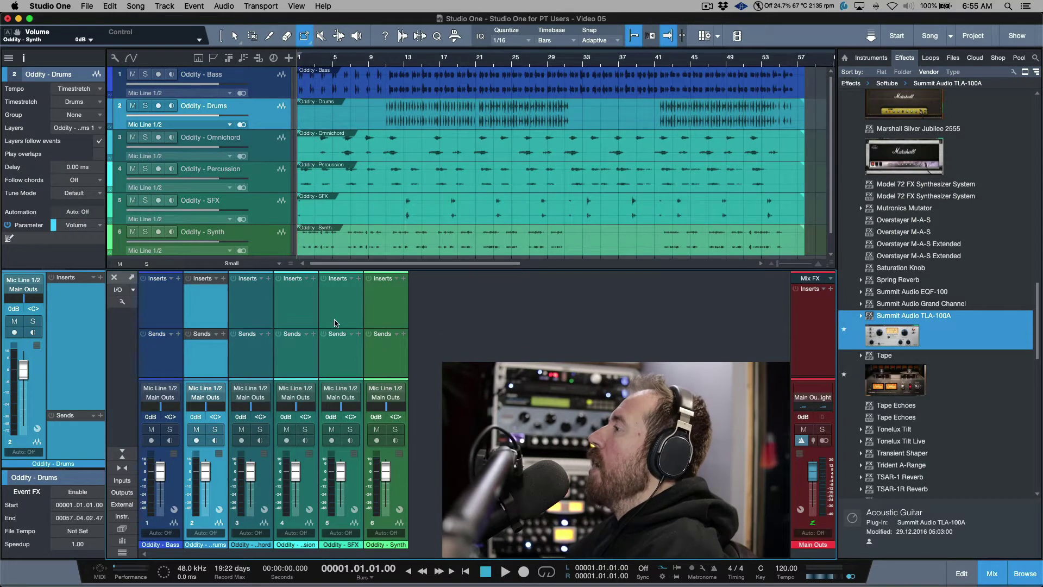
Insert the PreSonus Pro EQ on the Omnichord, Percussion and SFX channels together, and close the plug-in window.
left_click(254, 309)
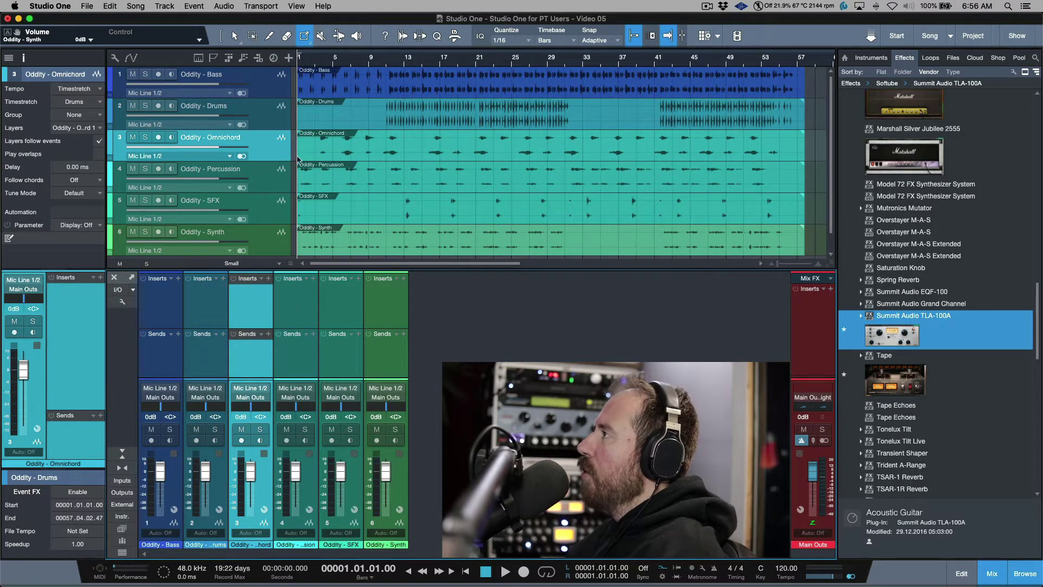
left_click(348, 316)
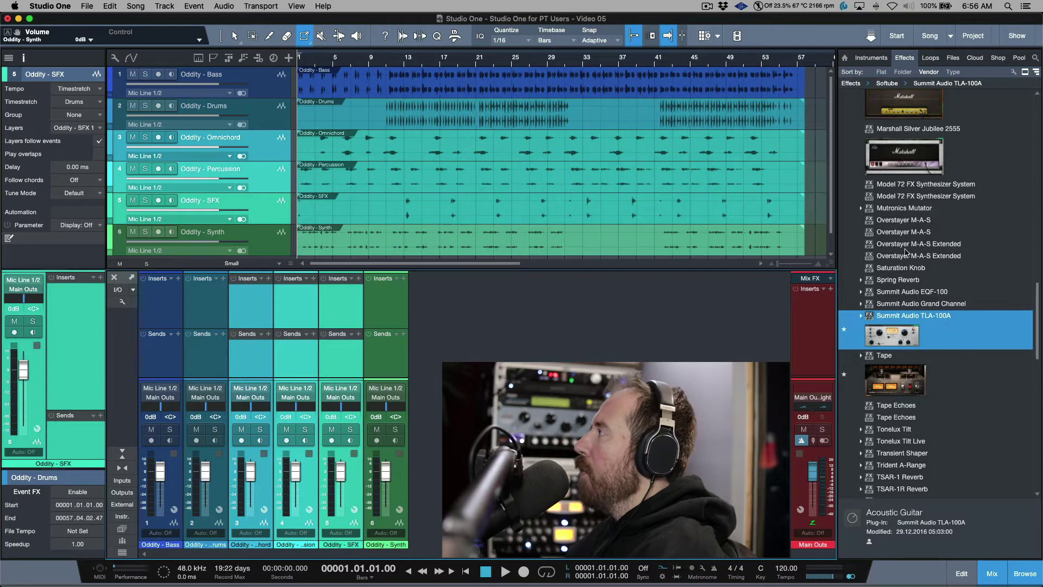
scroll(905, 251, "up", 15)
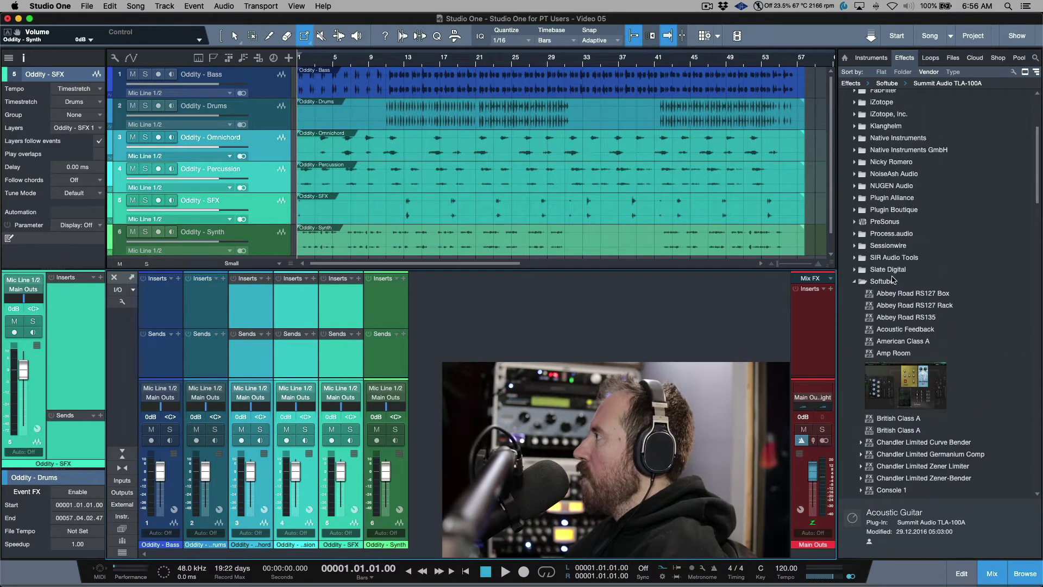
left_click(886, 222)
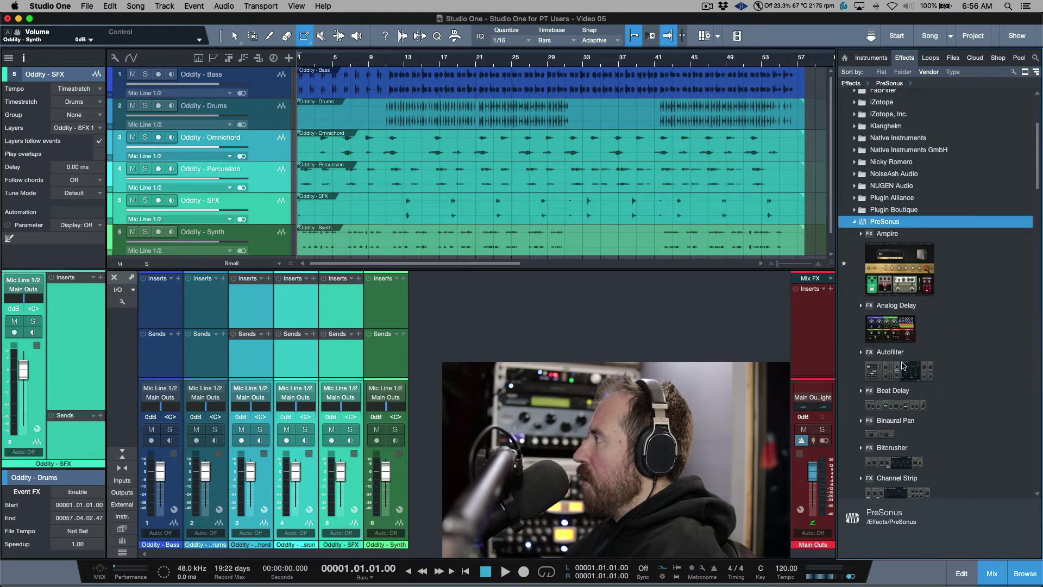
scroll(903, 365, "down", 12)
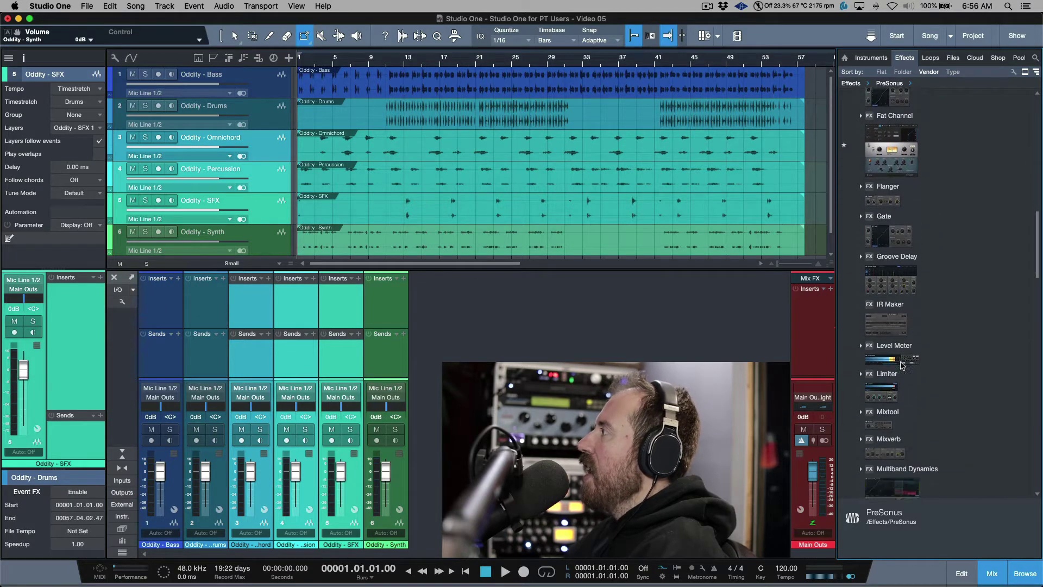
scroll(902, 365, "down", 4)
scroll(903, 365, "down", 10)
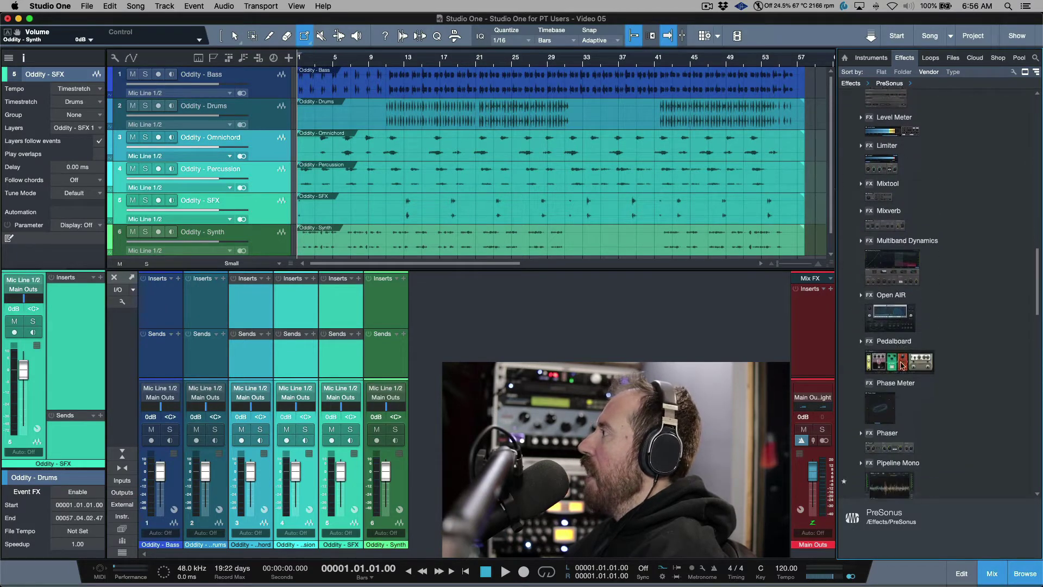
scroll(902, 365, "down", 3)
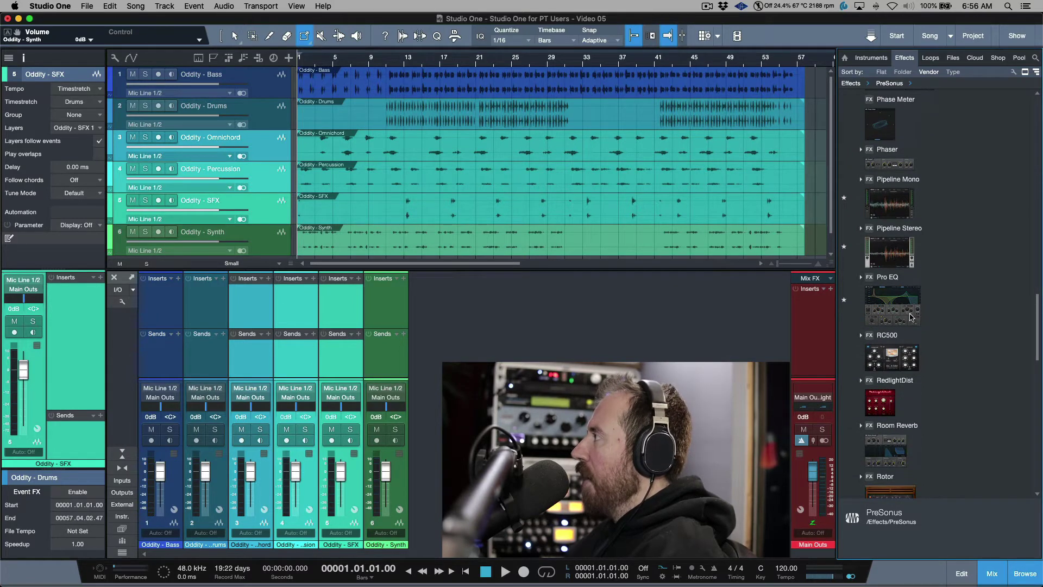
left_click_drag(901, 311, 332, 303)
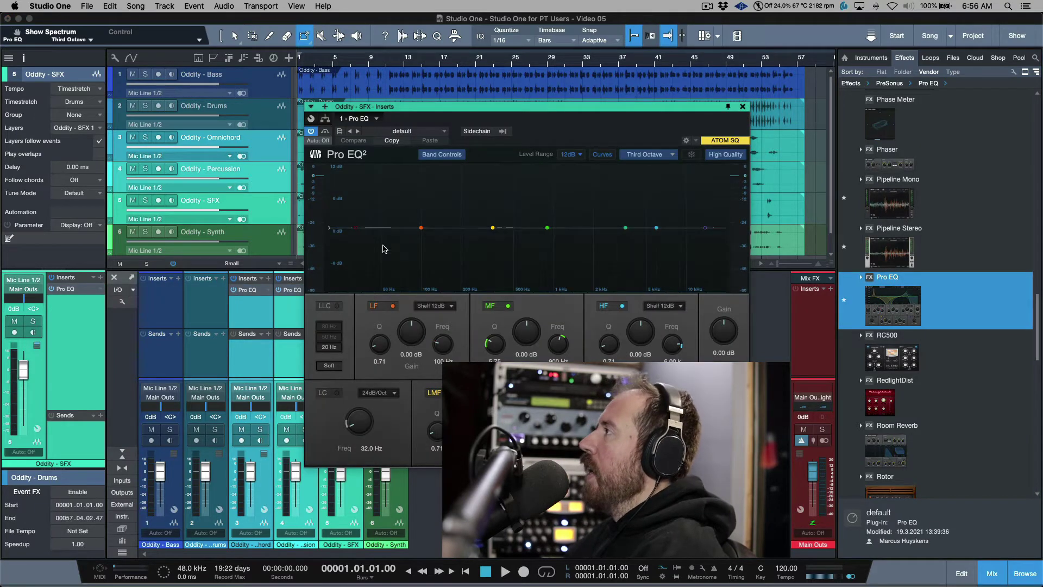
left_click_drag(577, 110, 686, 99)
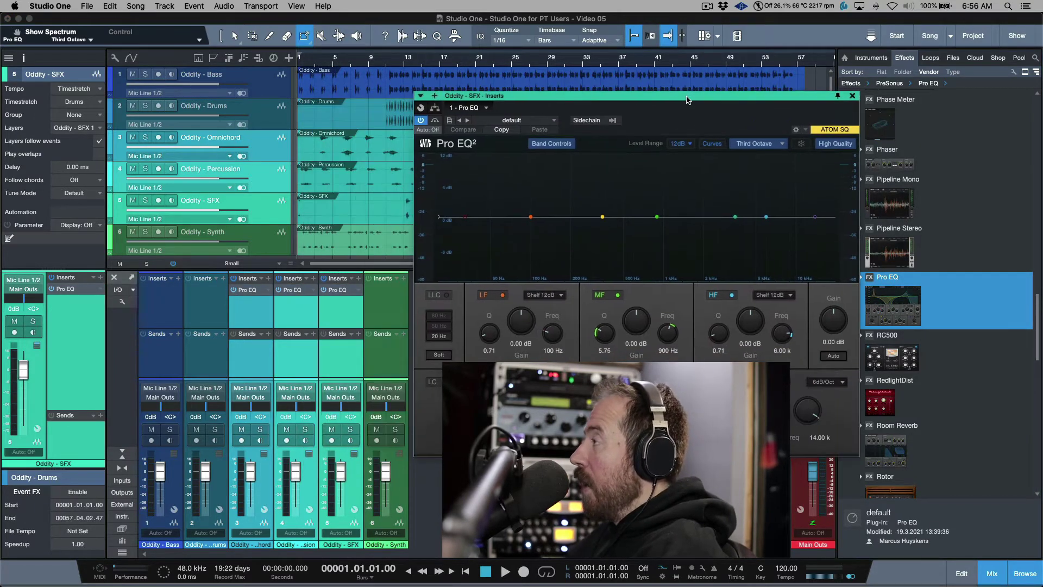
left_click(852, 96)
Examine the contents of the FX Chains folder and of the Mix FX folder in the effects list.
scroll(948, 230, "up", 15)
scroll(948, 231, "up", 15)
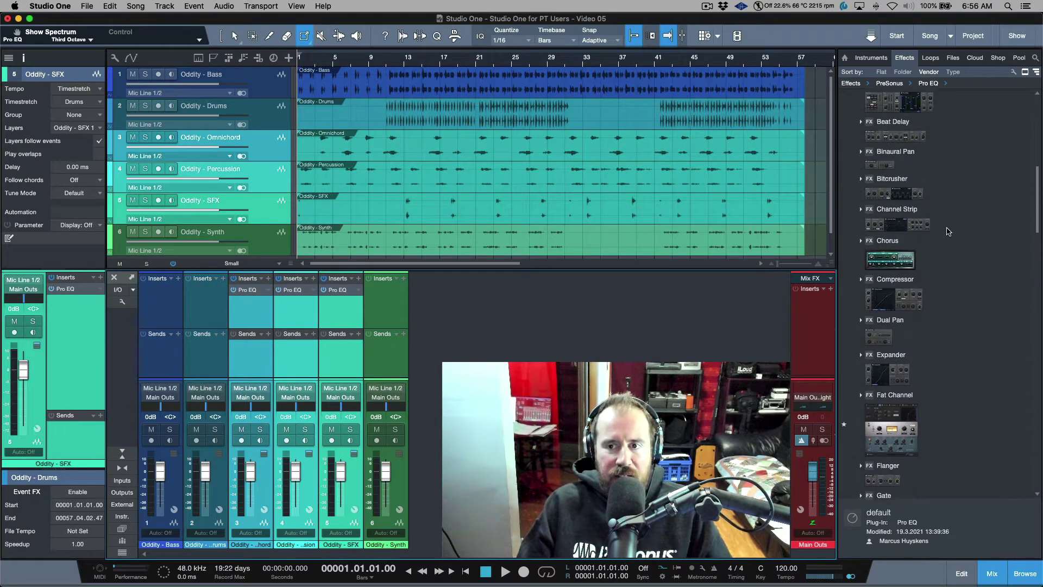
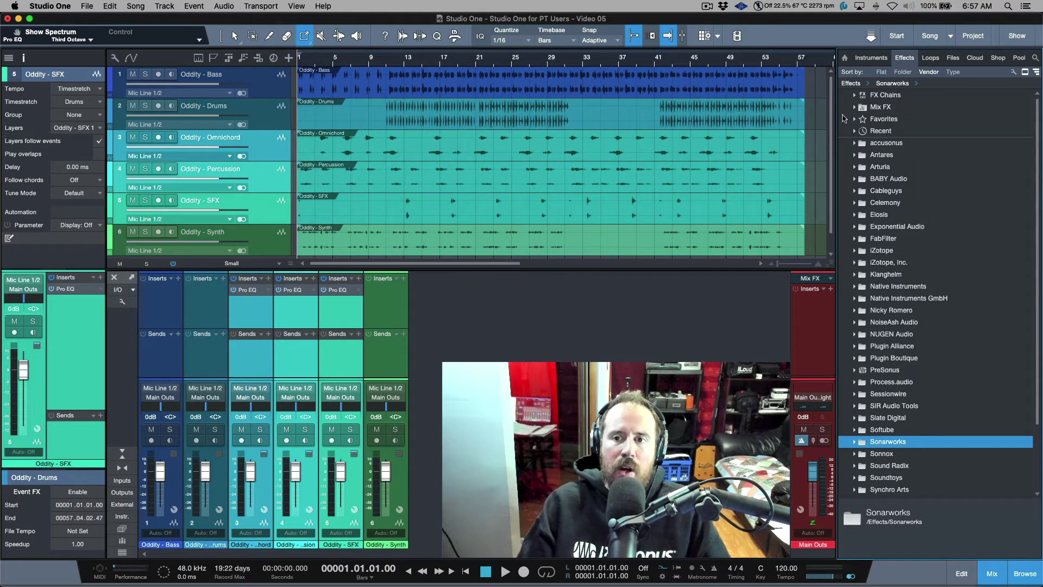
left_click(855, 96)
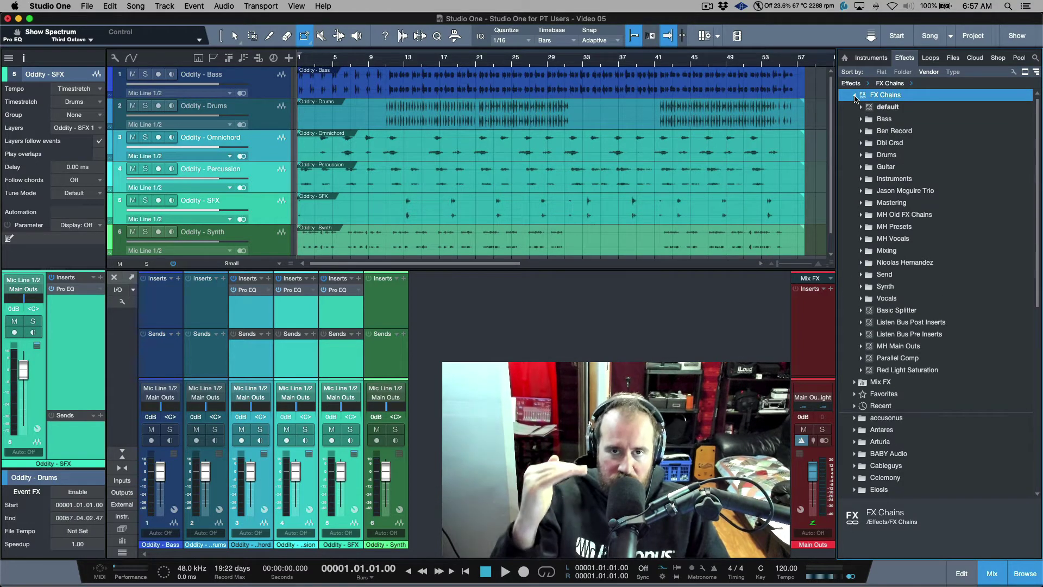
left_click(855, 96)
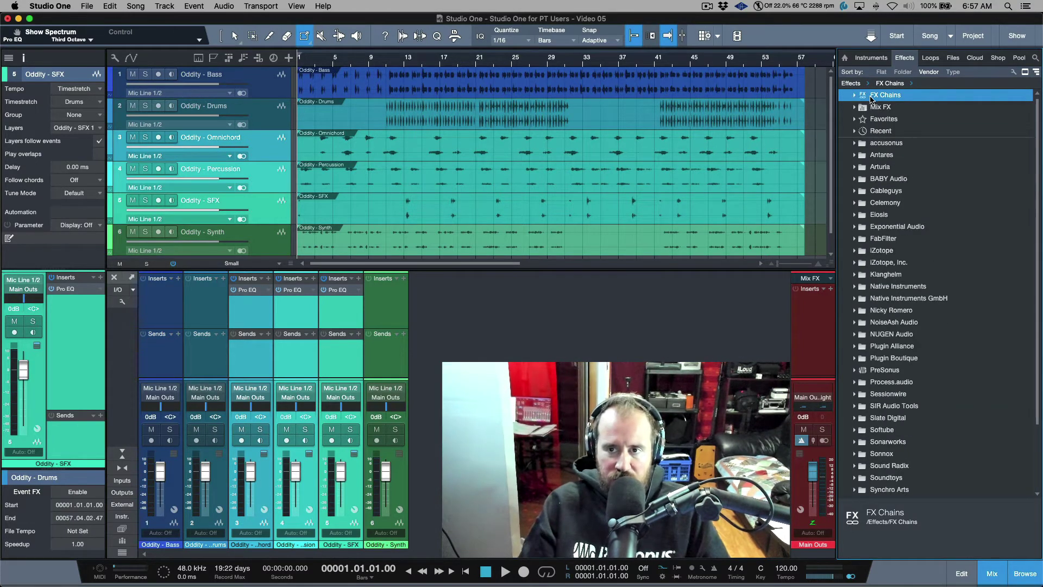
left_click(854, 108)
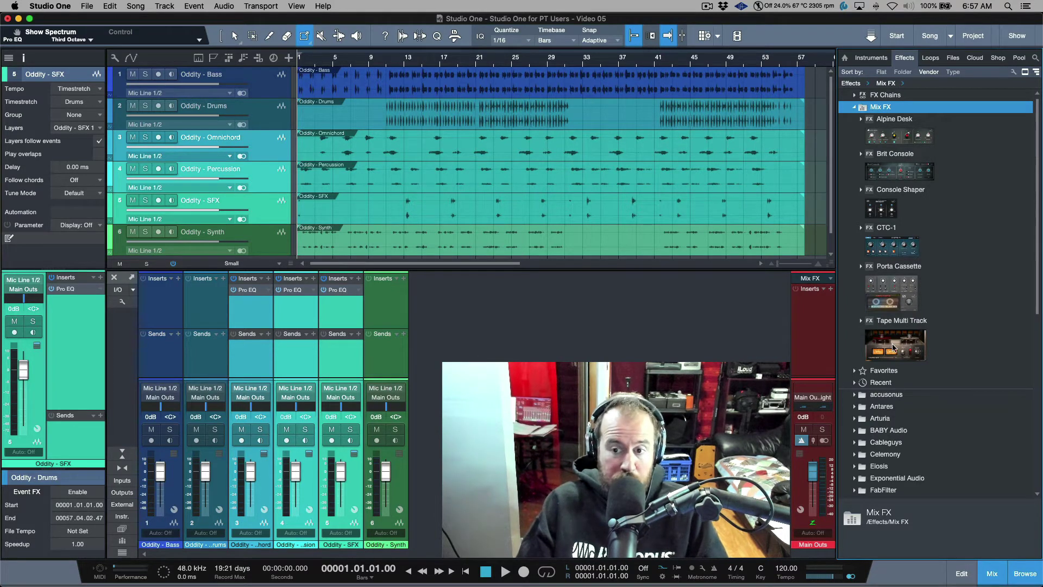
Close the Mix FX folder and examine the plug-ins stored in the Favorites folder of the effects list.
left_click(855, 108)
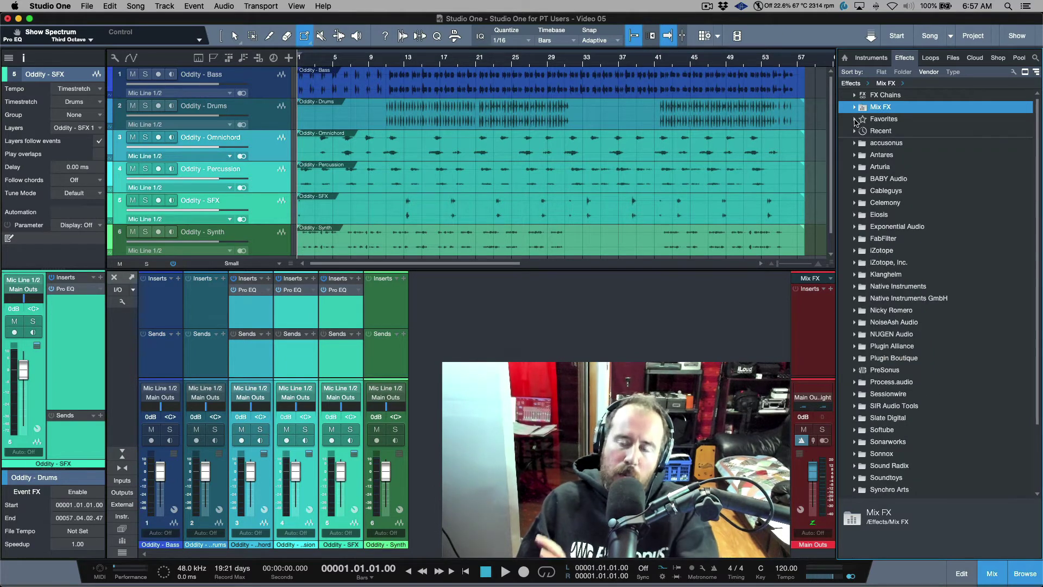
left_click(855, 120)
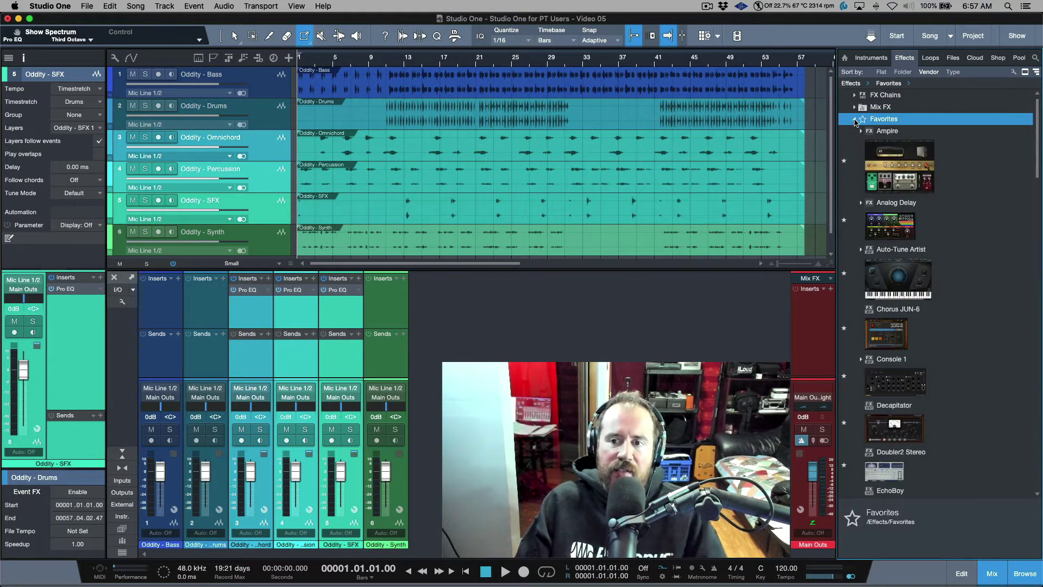
scroll(890, 214, "down", 15)
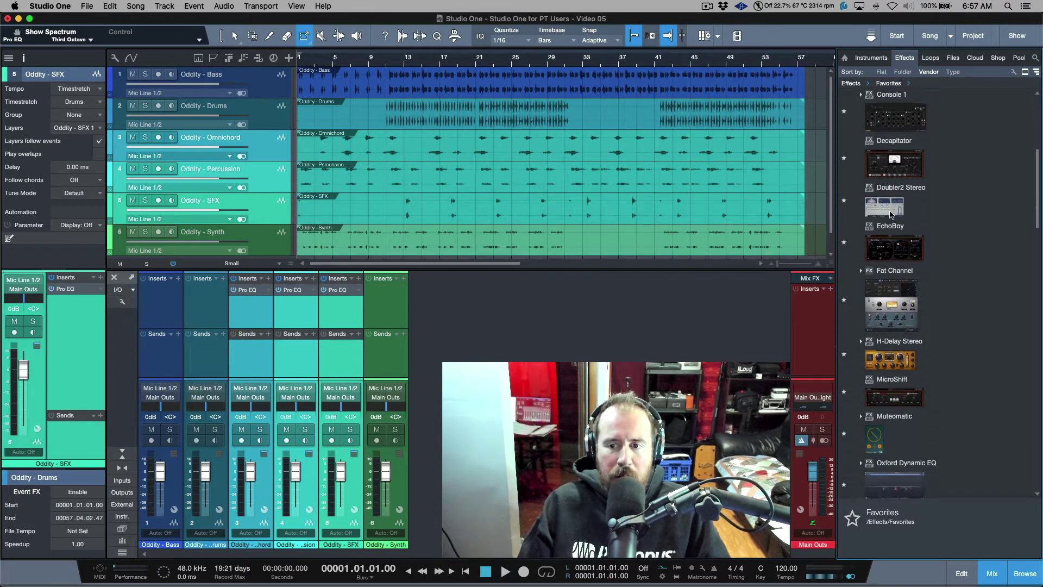
scroll(889, 213, "down", 15)
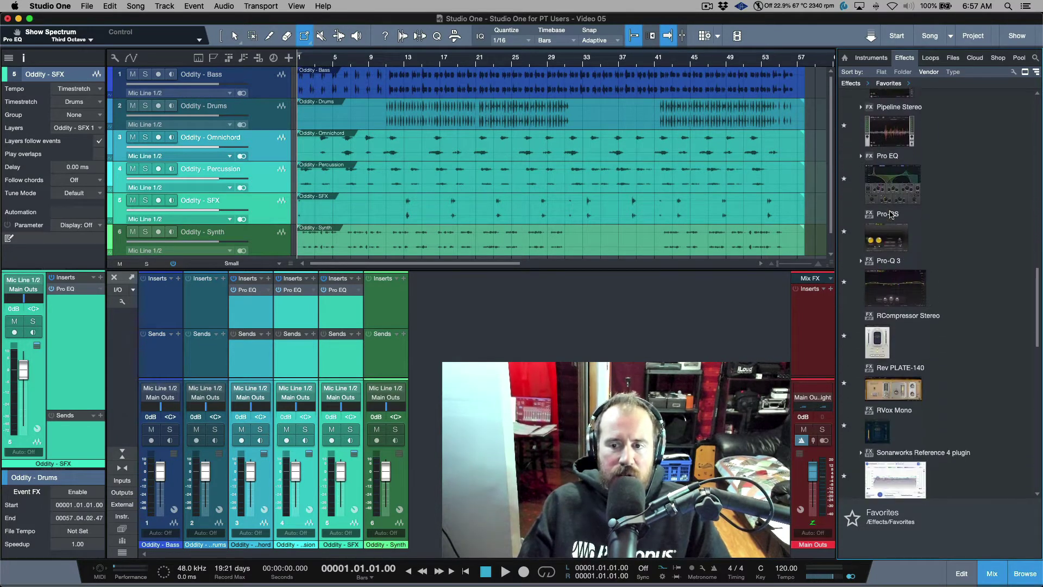
scroll(889, 214, "down", 8)
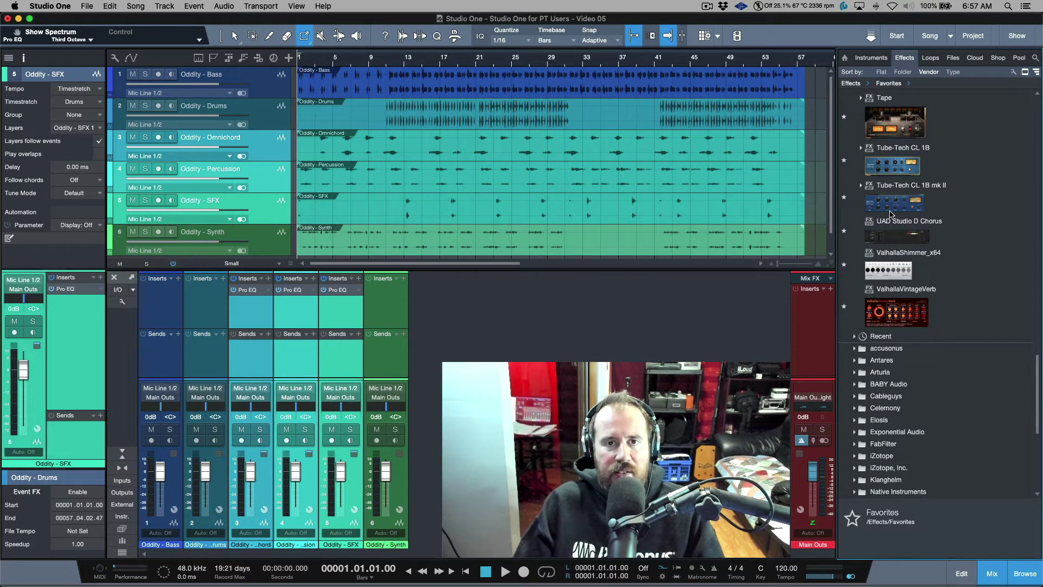
scroll(890, 214, "up", 15)
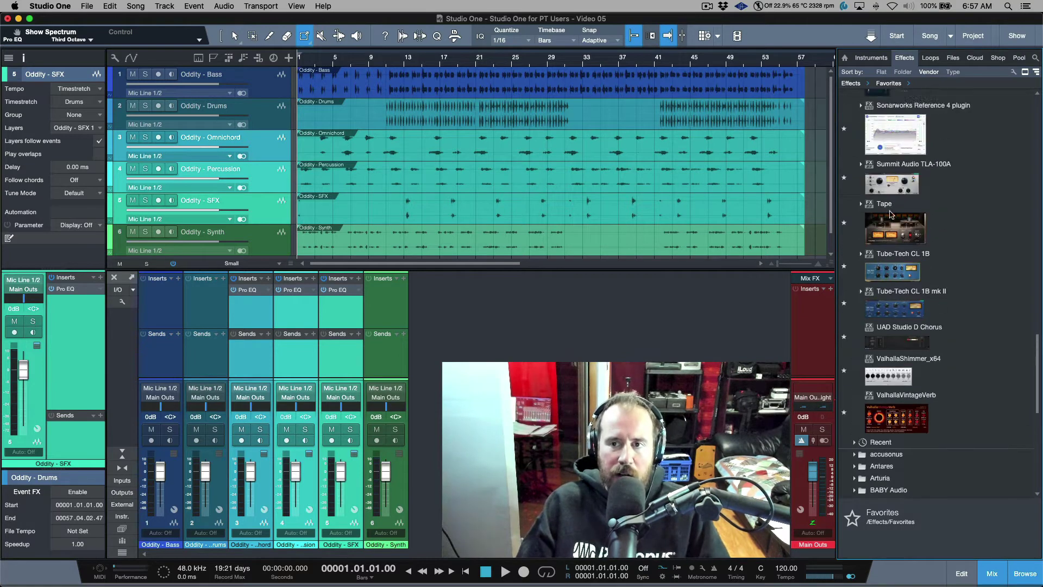
scroll(889, 213, "up", 8)
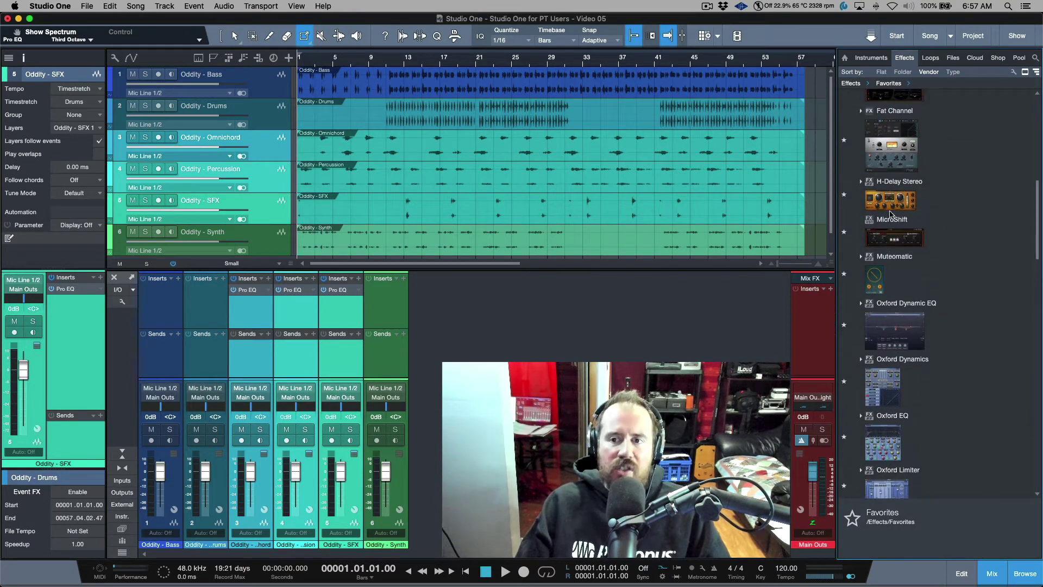
scroll(889, 214, "up", 5)
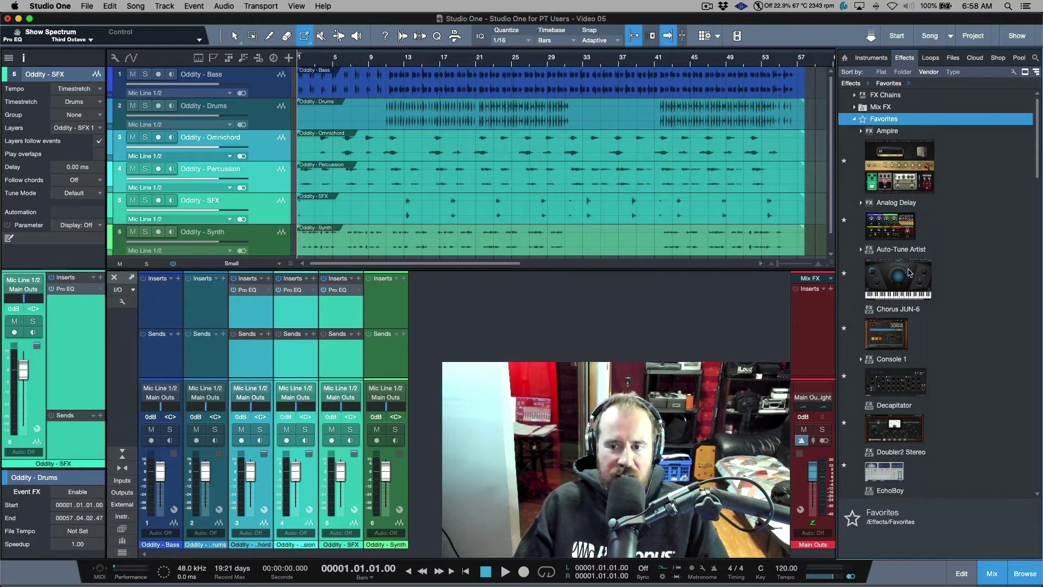
scroll(937, 242, "down", 5)
scroll(936, 242, "up", 5)
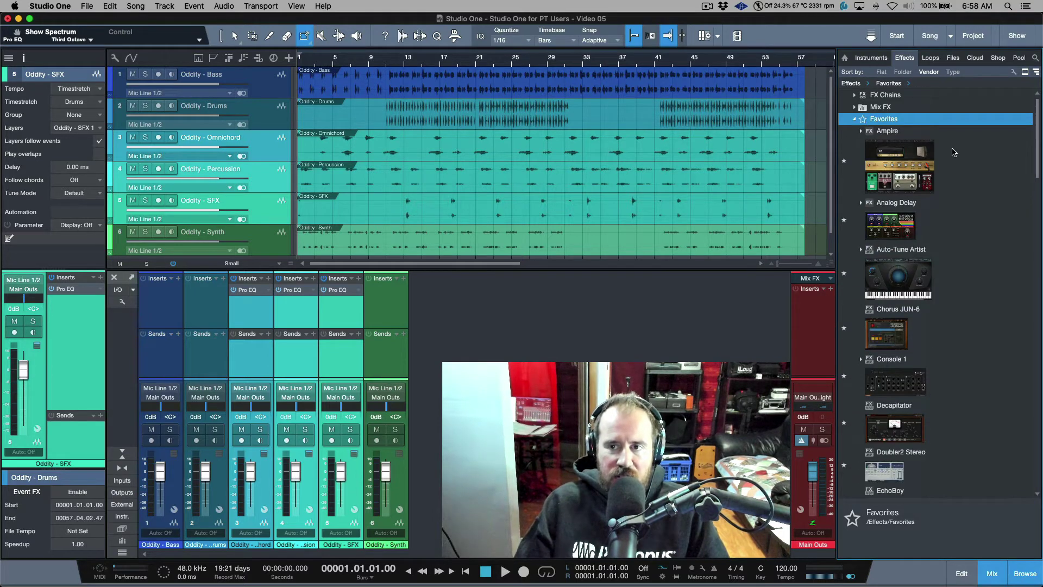
left_click(854, 121)
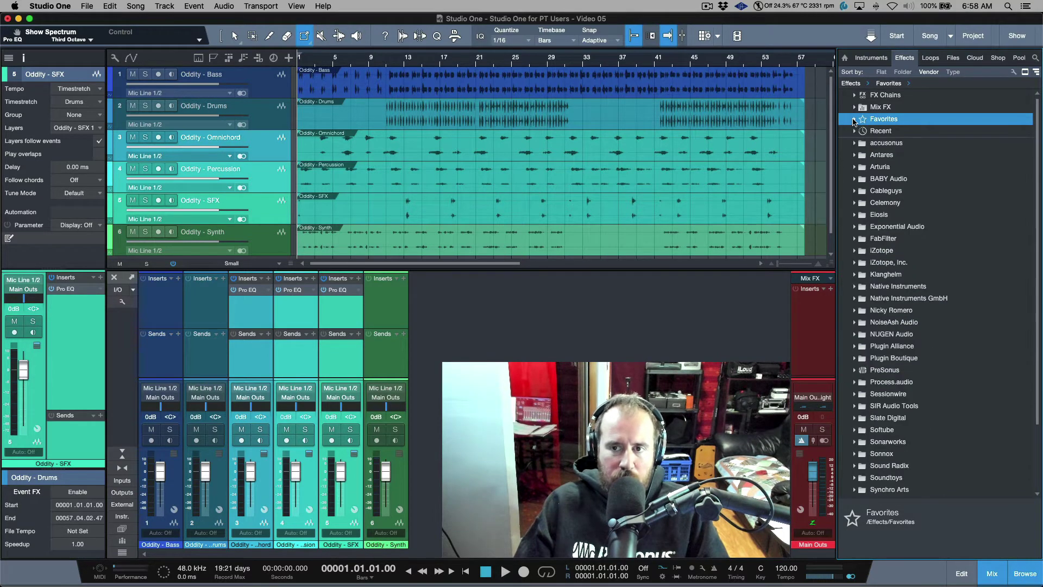
left_click(854, 121)
scroll(900, 249, "down", 3)
scroll(900, 249, "down", 4)
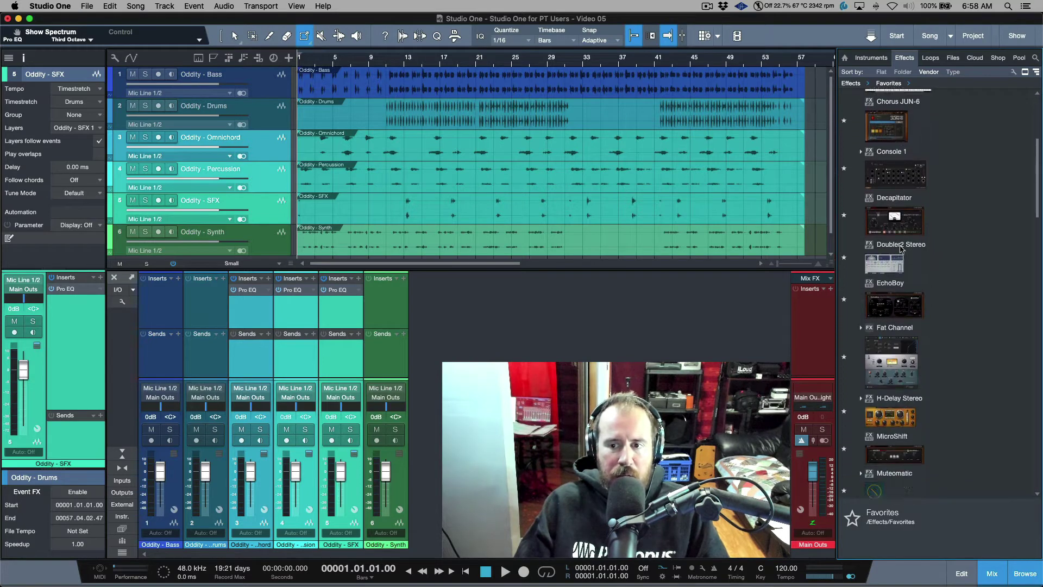
scroll(902, 299, "down", 3)
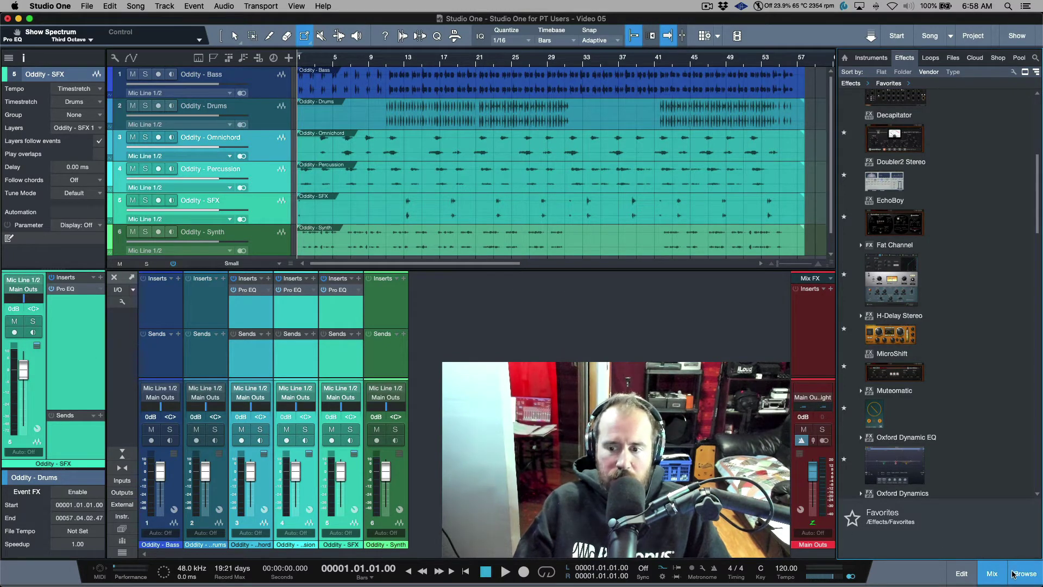
Hide the mixer, insert Decapitator from the Favorites on the selected Oddity - Bass track's inserts, and close its window.
left_click(993, 574)
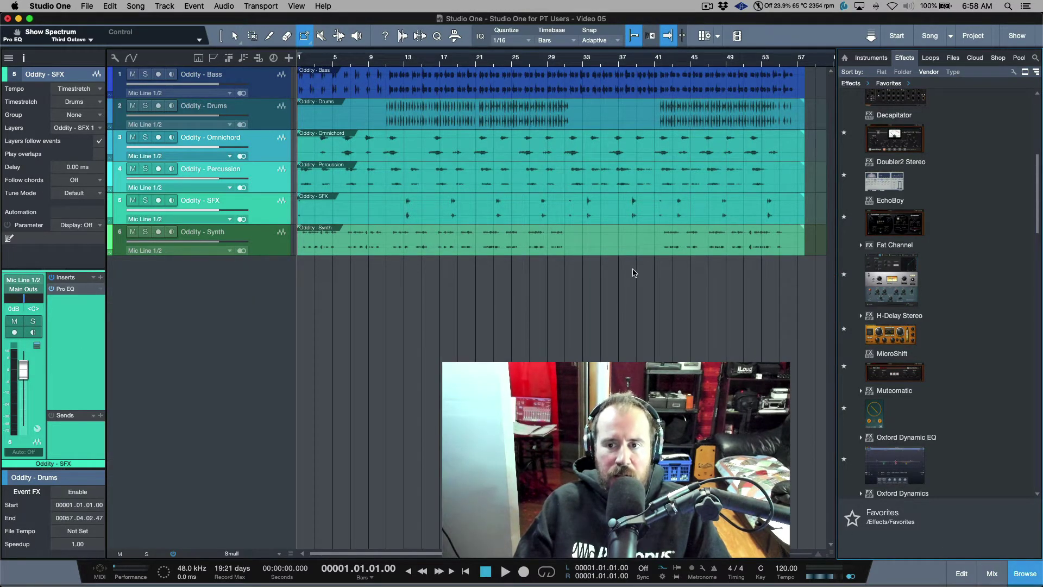
scroll(885, 249, "up", 4)
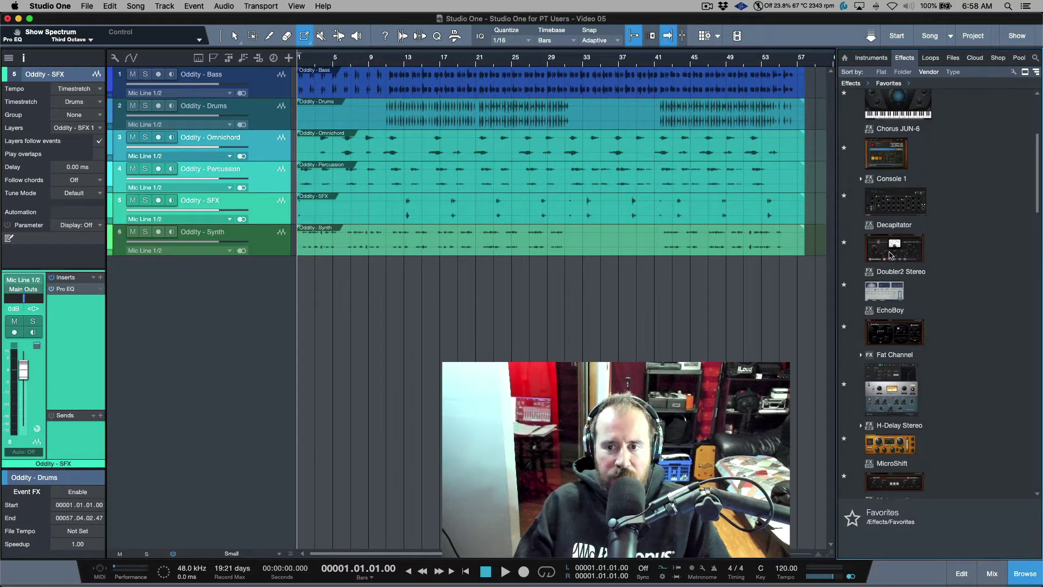
left_click(267, 88)
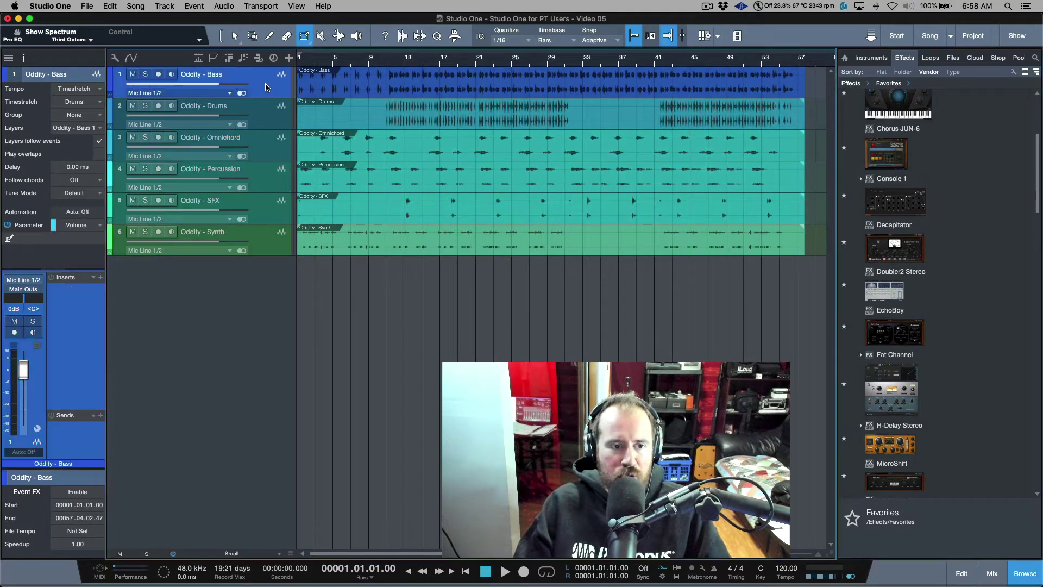
left_click_drag(886, 251, 69, 311)
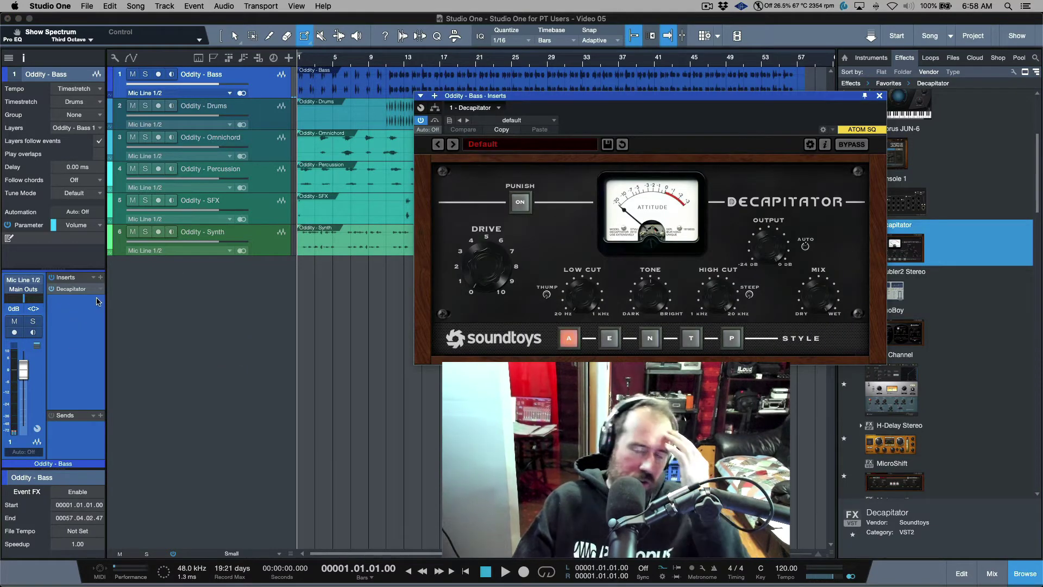
left_click(880, 97)
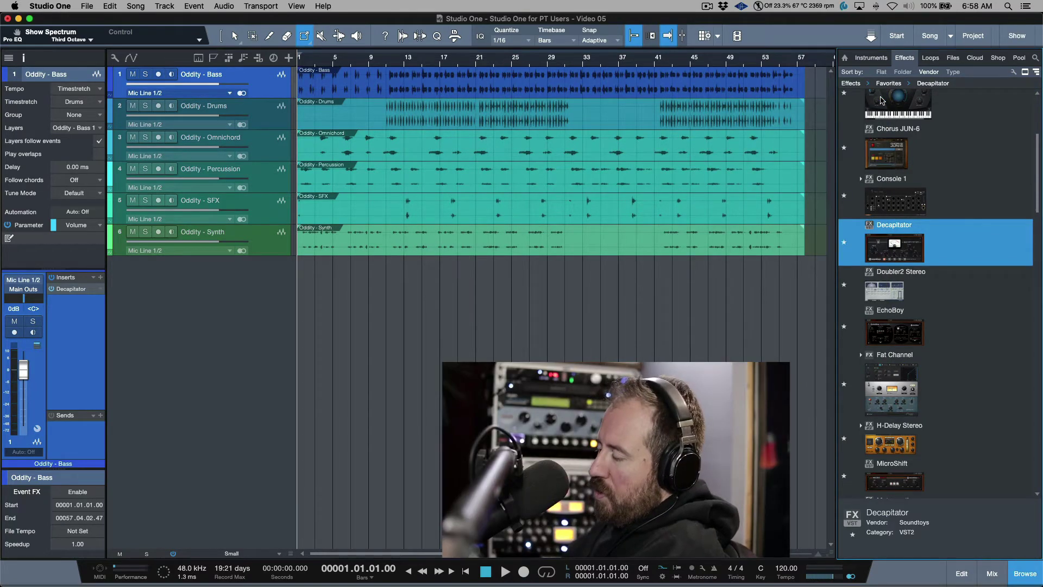
Show the mixer and remove the Pro EQ inserts from the Omnichord, Percussion and SFX channels and Decapitator from the Bass channel.
key("F3")
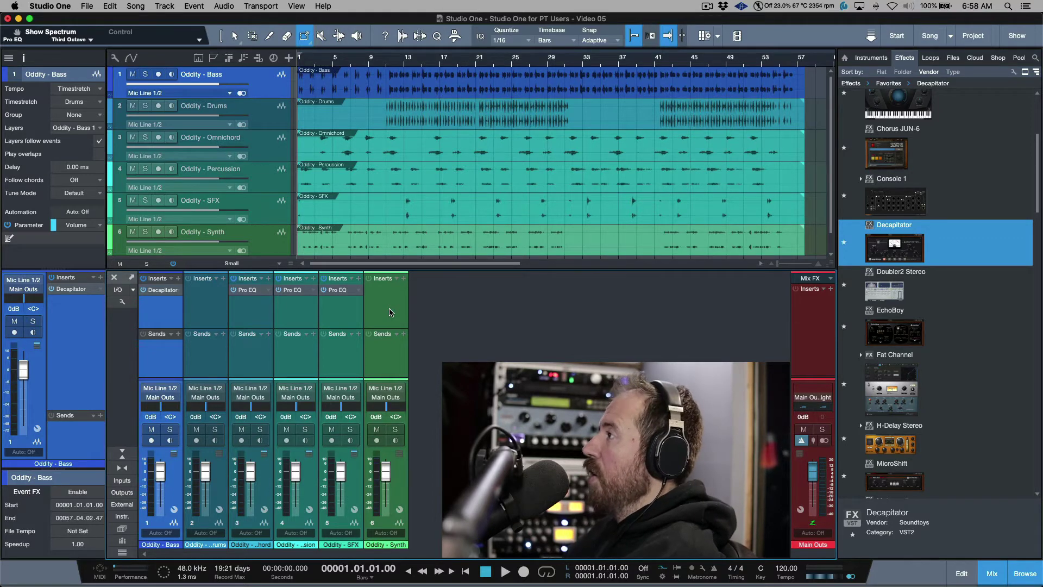
left_click(347, 309)
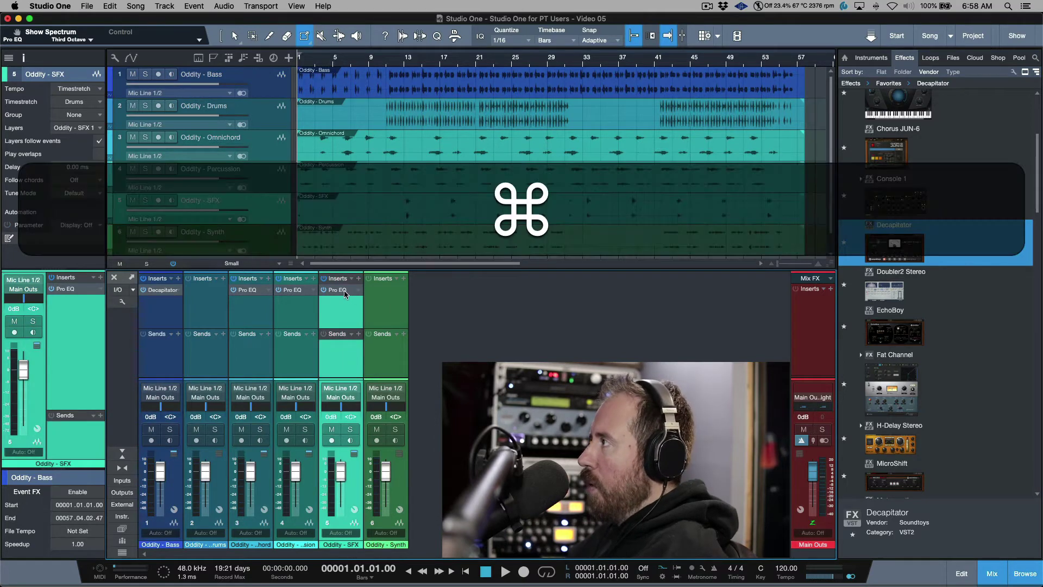
left_click_drag(344, 290, 461, 298)
mouse_move(247, 290)
left_mouse_down()
mouse_move(516, 304)
mouse_move(508, 298)
left_mouse_up()
left_click(257, 322, "shift")
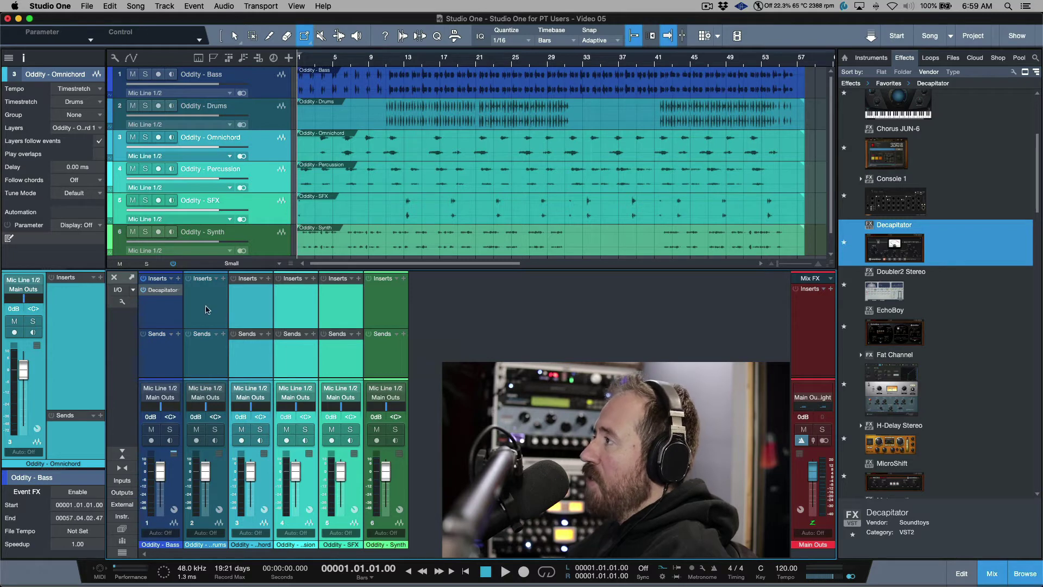
left_click_drag(167, 296, 279, 314)
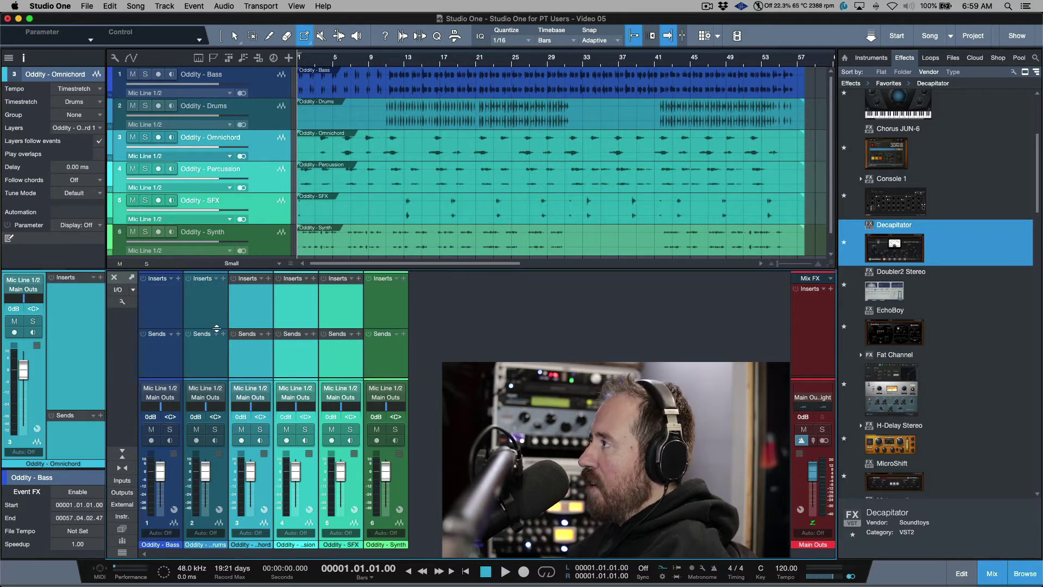
Insert the Pro EQ on all six Oddity channels together, close its window, and remove it from all of them.
left_click(163, 313)
left_click(394, 321, "shift")
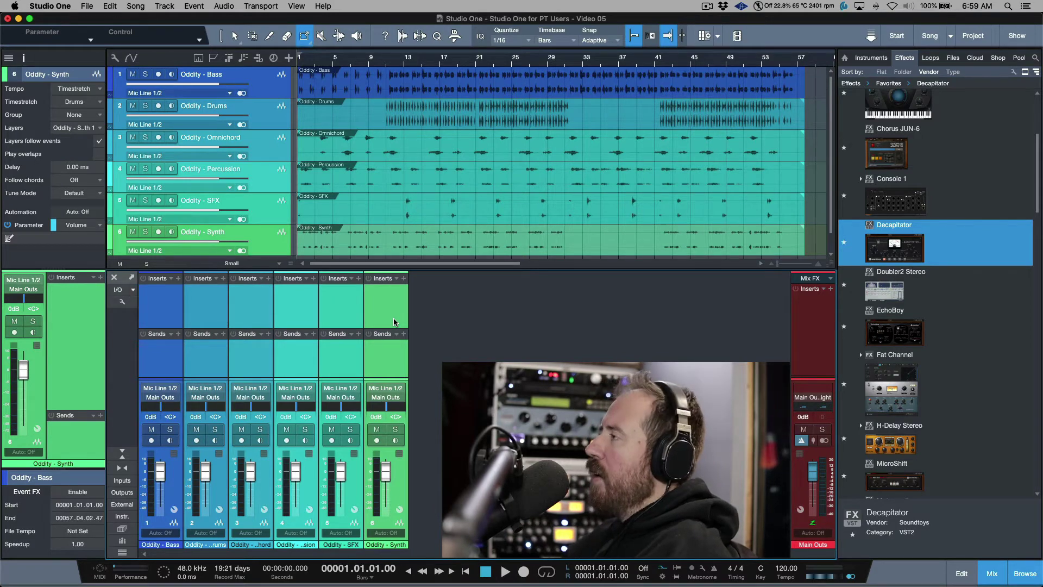
key("ctrl+e")
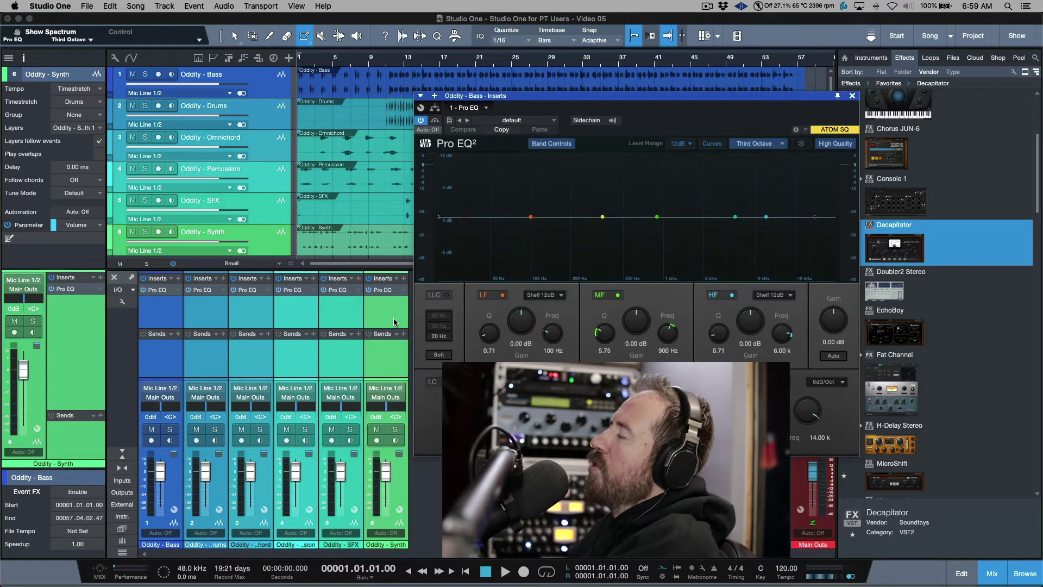
left_click(852, 96)
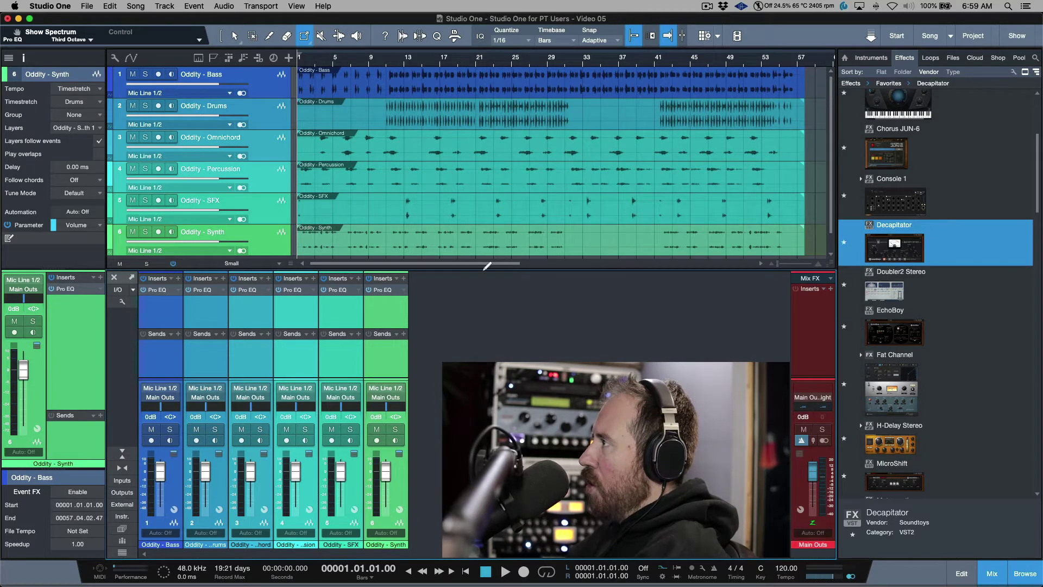
left_click(402, 291)
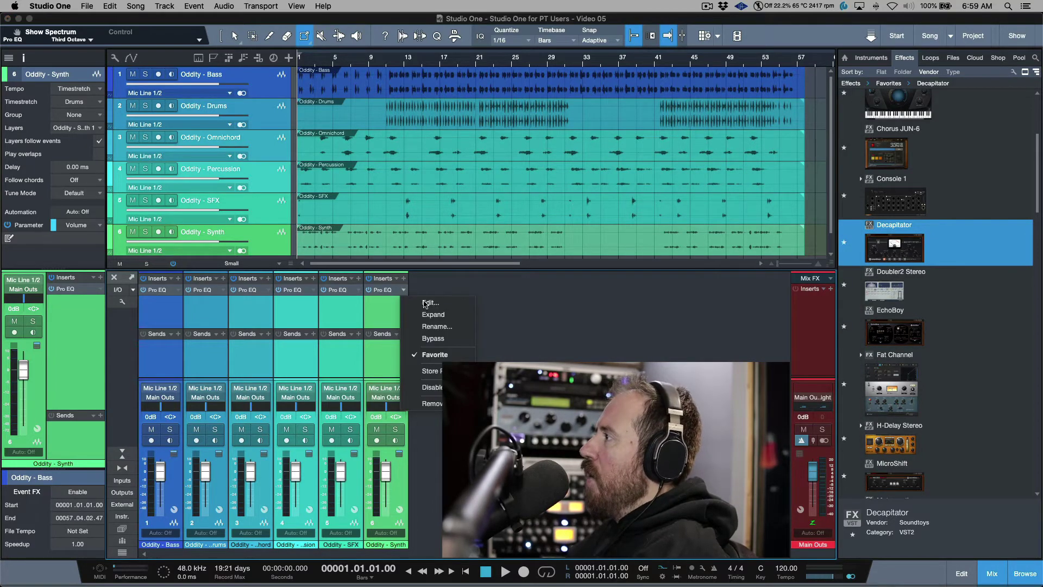
left_click(433, 403)
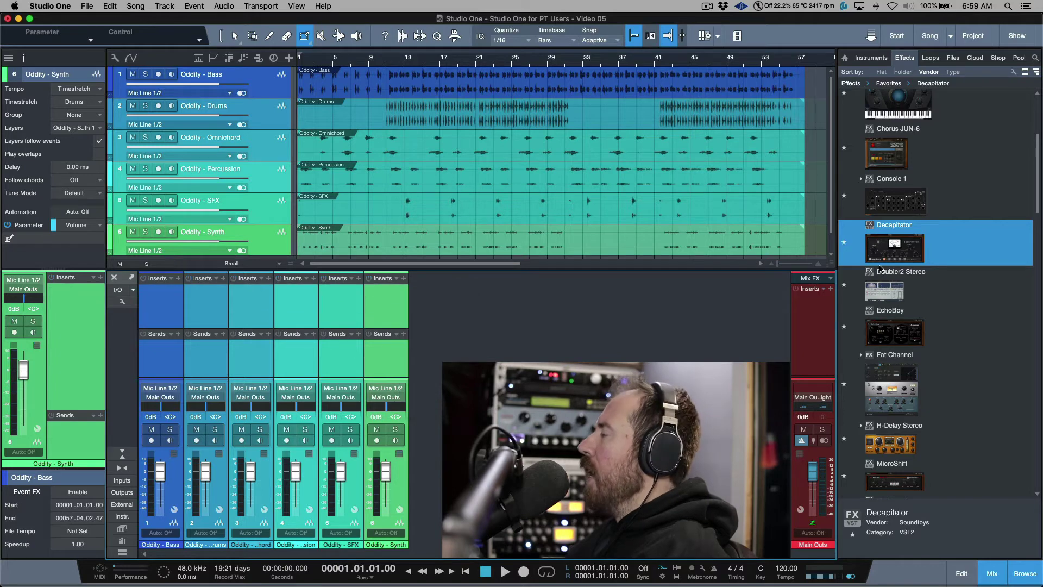
Collapse the Favorites folder and examine the plug-ins and thumbnails in the Sonnox vendor folder, closing it again.
scroll(895, 273, "up", 5)
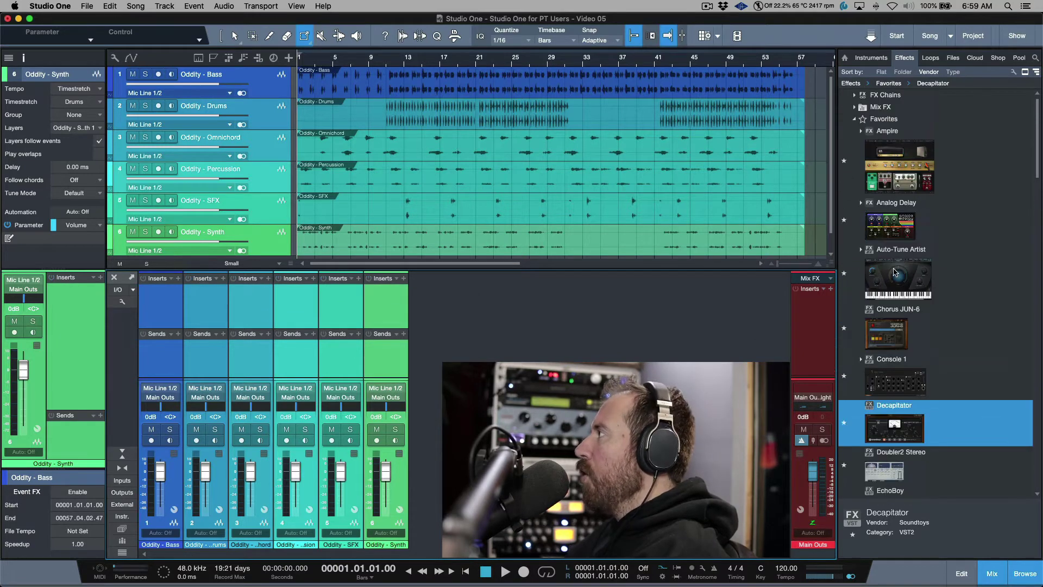
left_click(885, 120)
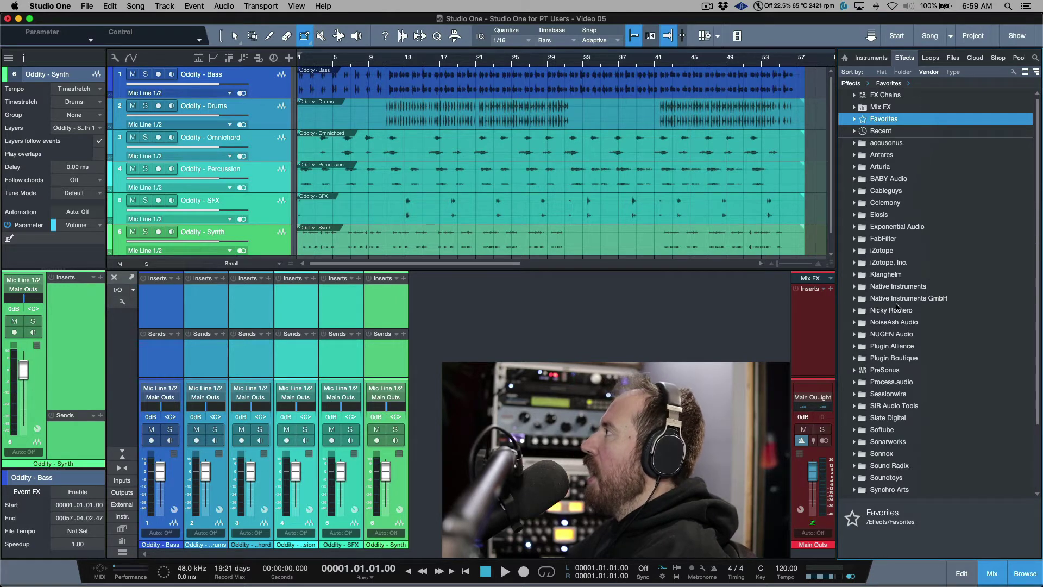
left_click(854, 119)
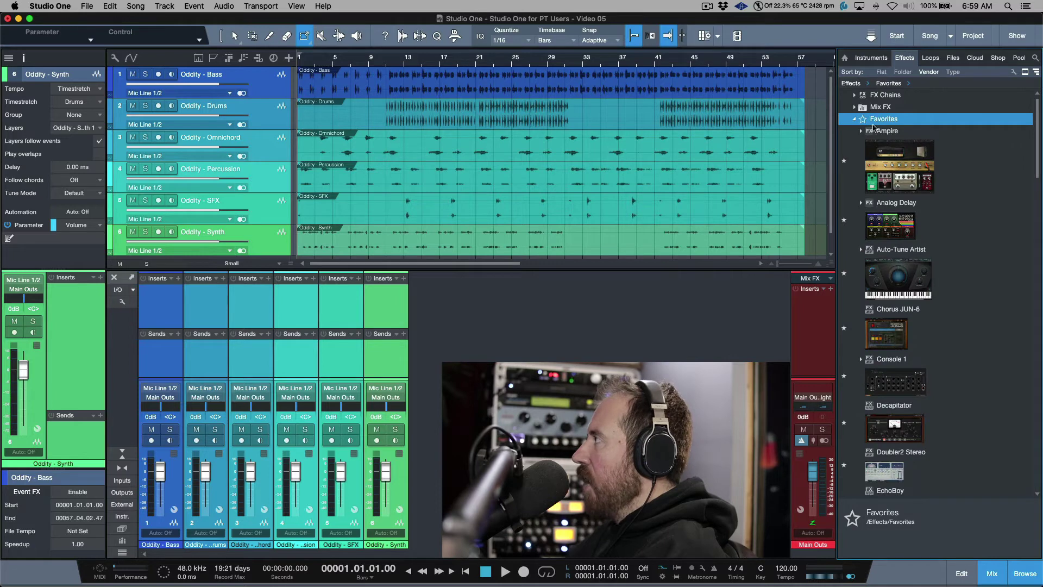
left_click(855, 120)
scroll(899, 332, "down", 3)
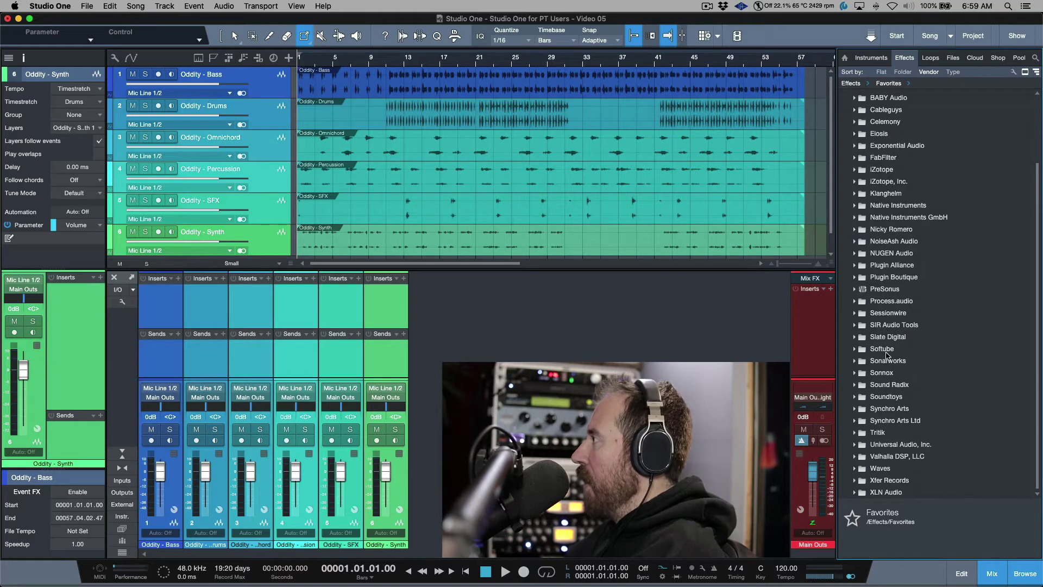
left_click(855, 373)
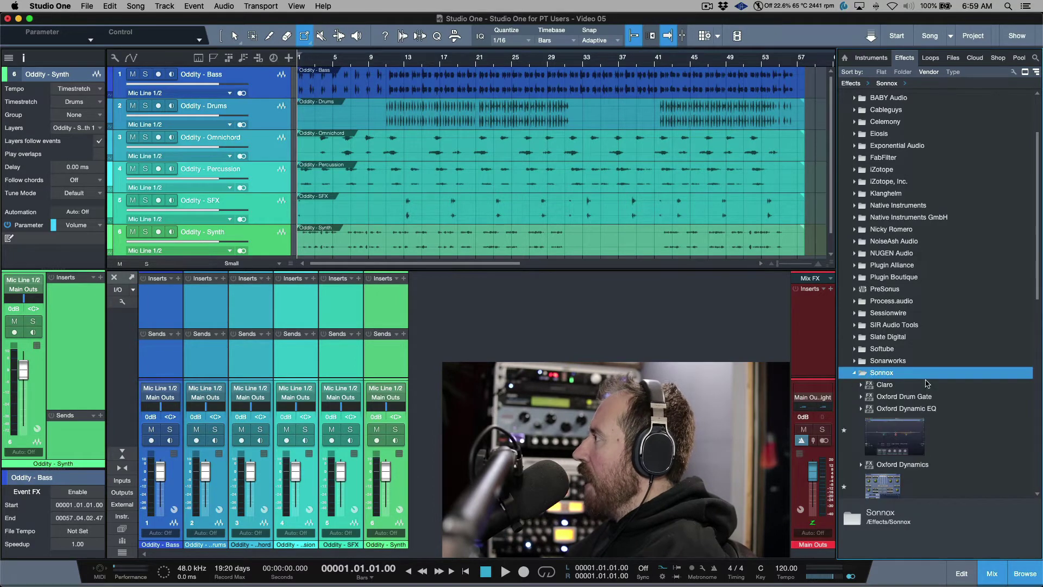
scroll(928, 382, "down", 3)
scroll(928, 383, "down", 10)
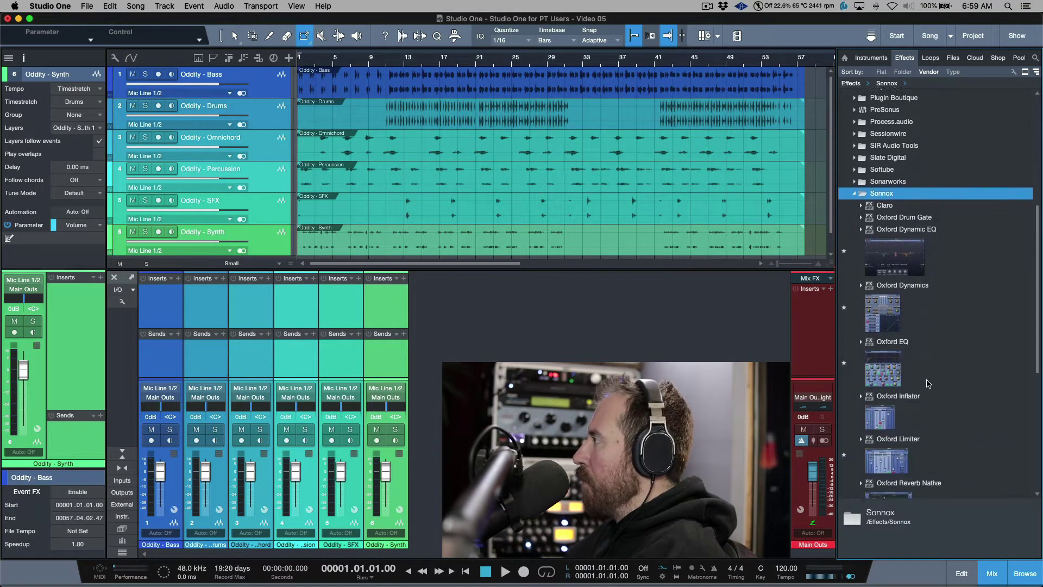
scroll(928, 383, "down", 4)
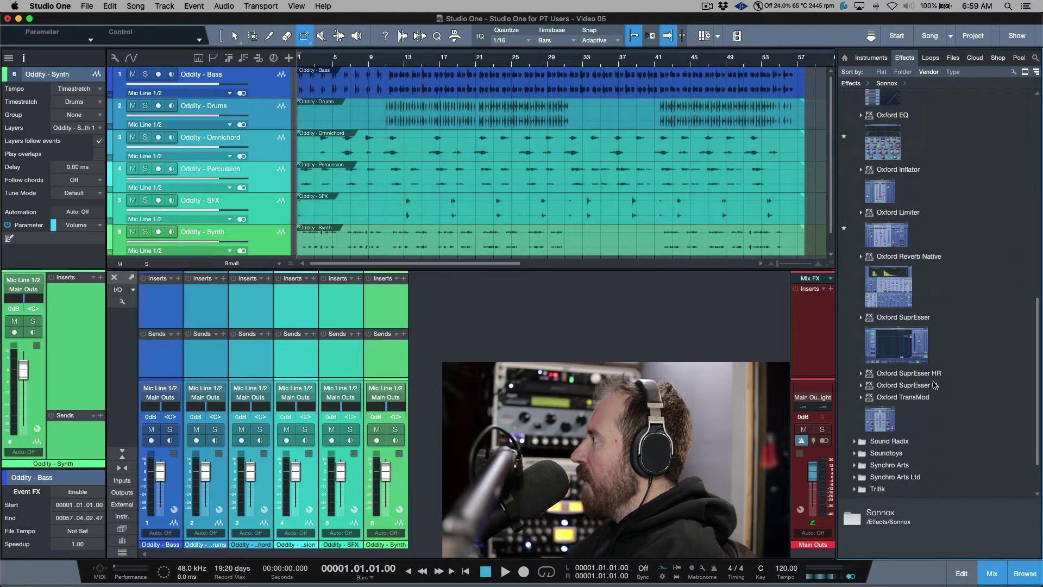
scroll(937, 381, "up", 12)
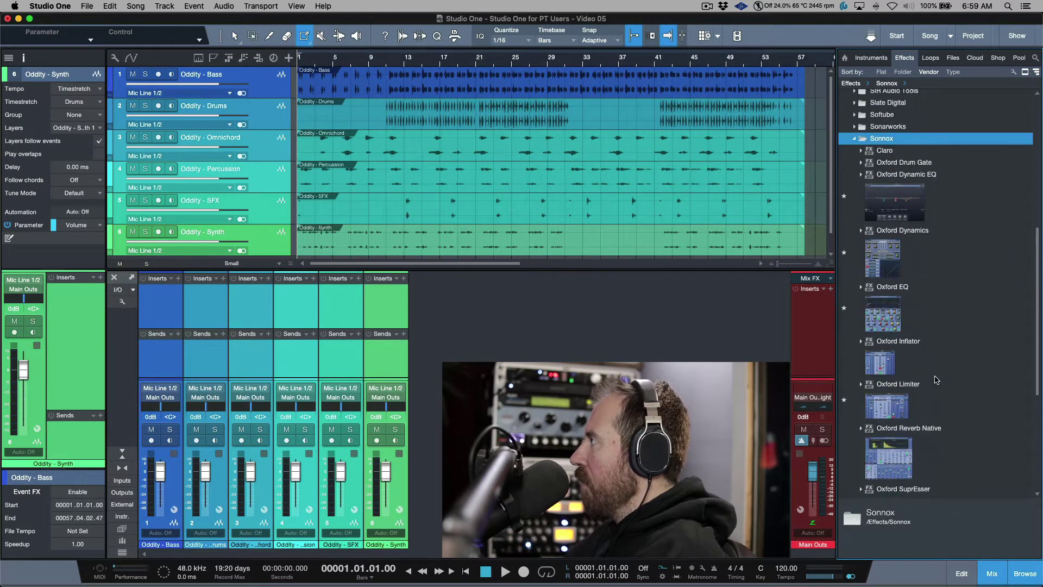
left_click(855, 246)
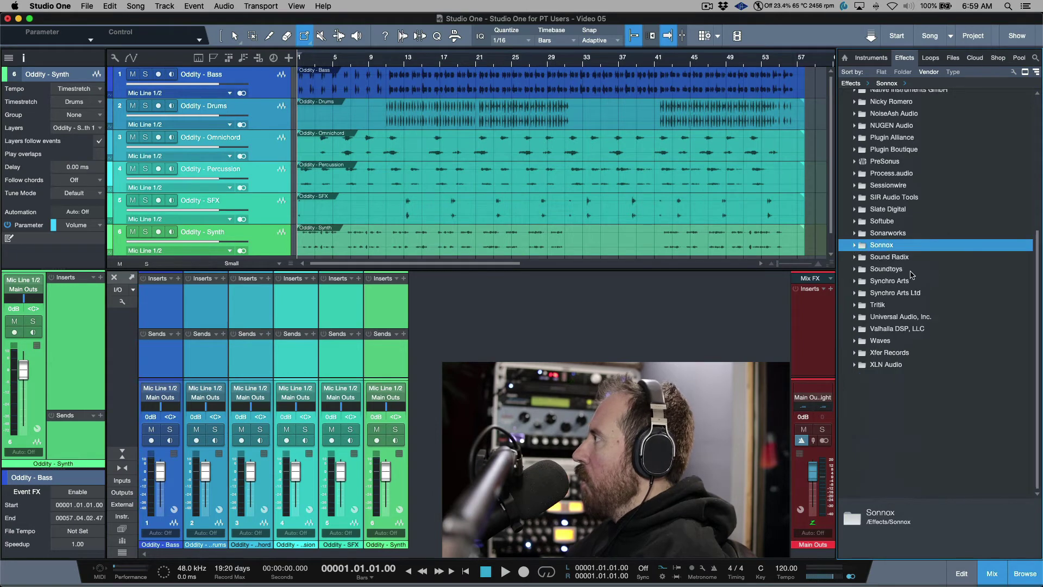
Insert PanMan from the Soundtoys vendor folder on the Oddity - Synth channel and move its plug-in window clear of the effects browser.
left_click(855, 270)
scroll(918, 310, "down", 10)
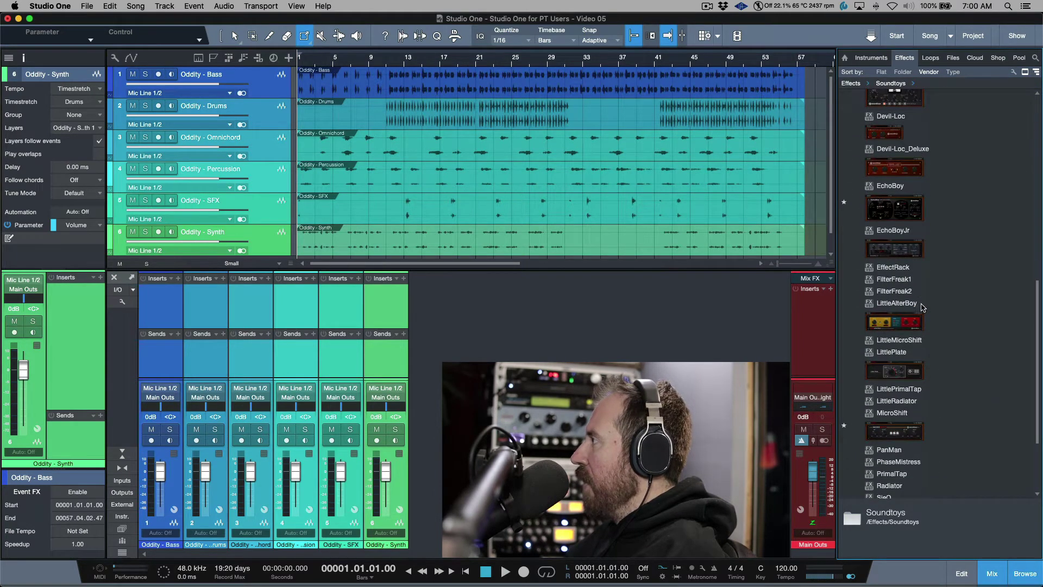
scroll(922, 307, "down", 3)
scroll(922, 307, "down", 1)
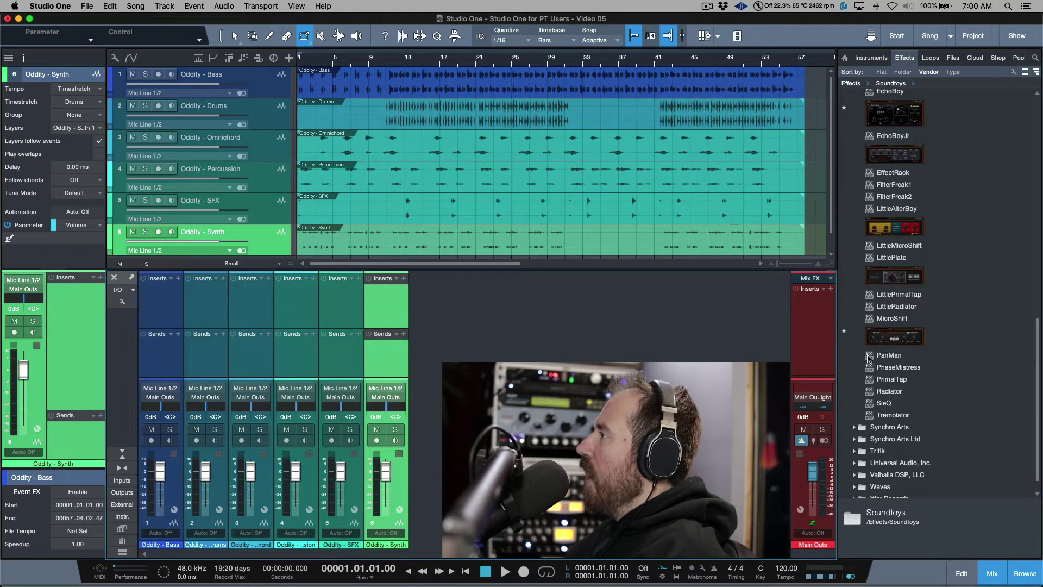
left_click_drag(868, 357, 391, 319)
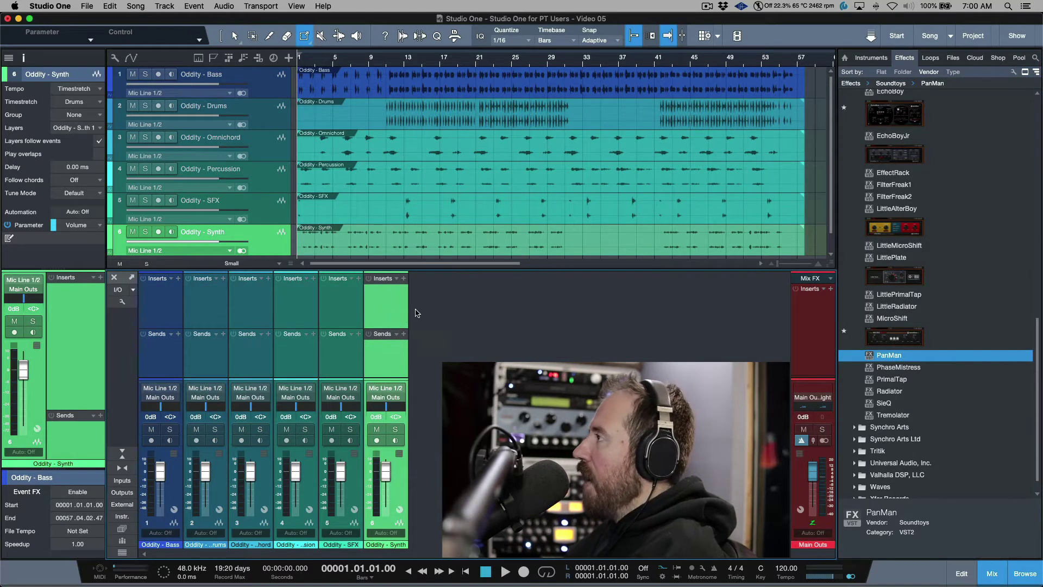
left_click_drag(649, 100, 554, 95)
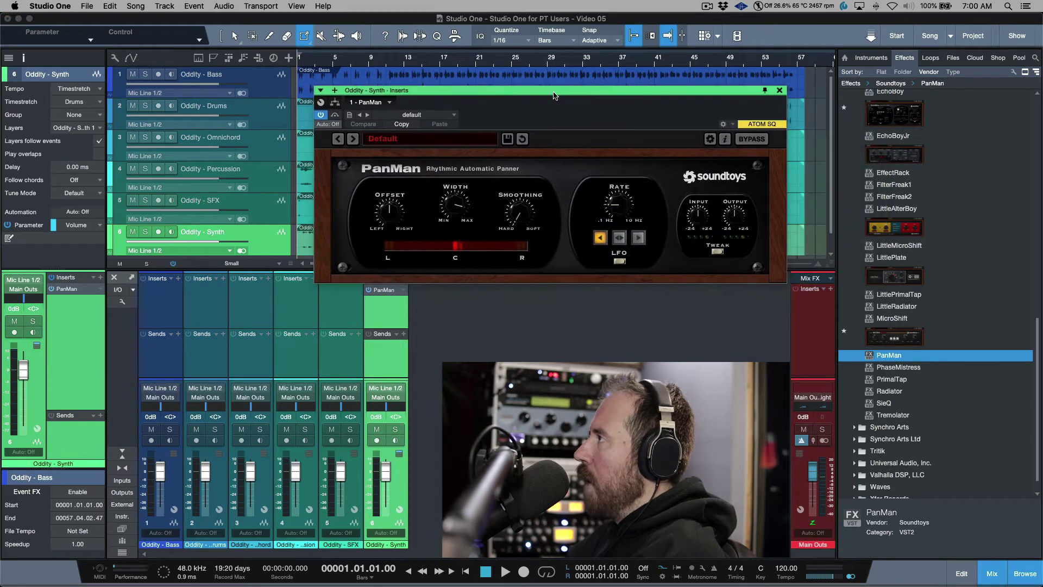
Update PanMan's plug-in thumbnail from its plug-in window and close the window.
left_click(389, 103)
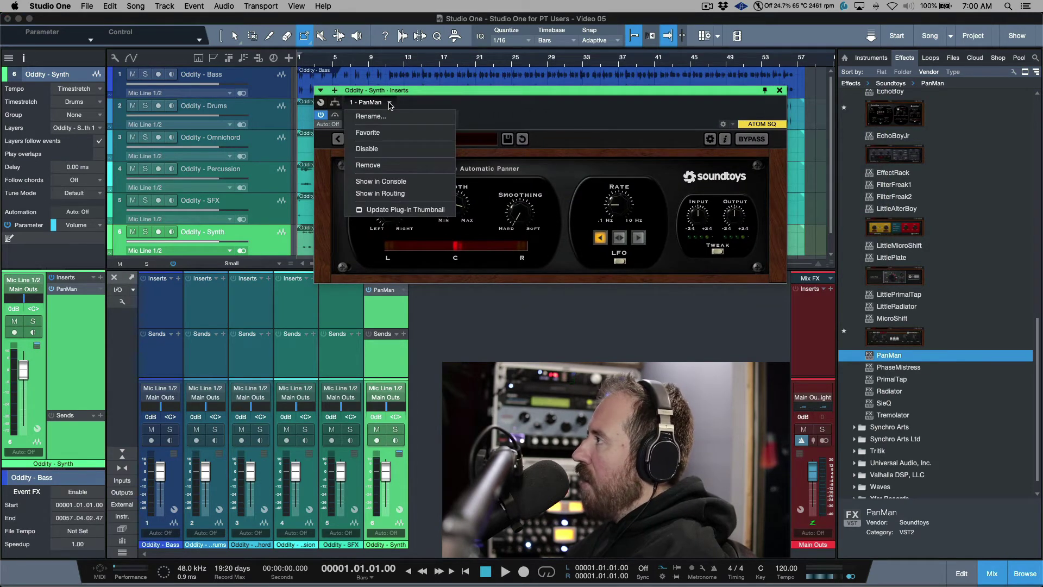
left_click(410, 210)
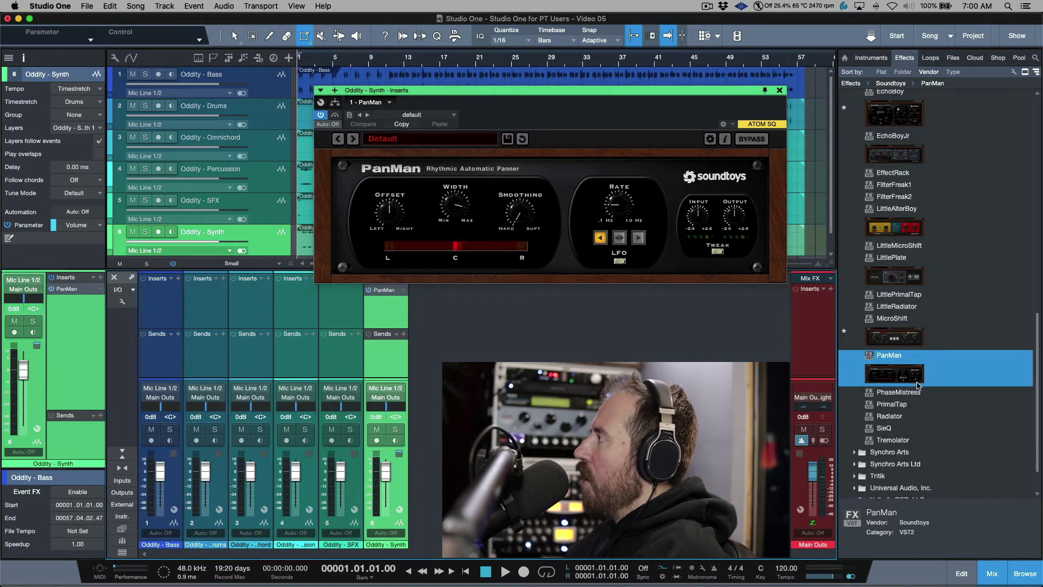
left_click(780, 90)
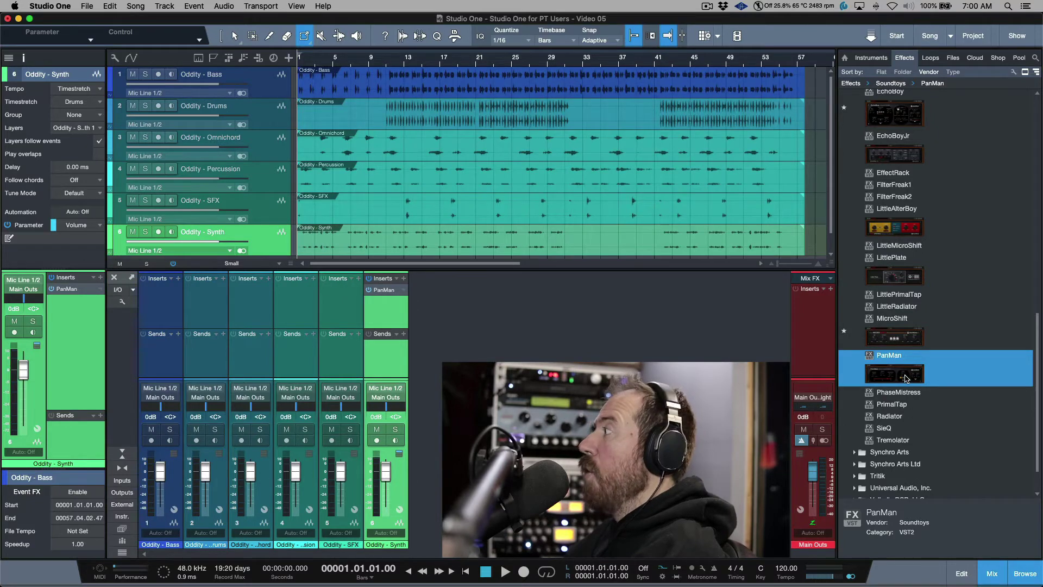
Review the Soundtoys thumbnails and delete PanMan's thumbnail in the effects browser.
right_click(903, 379)
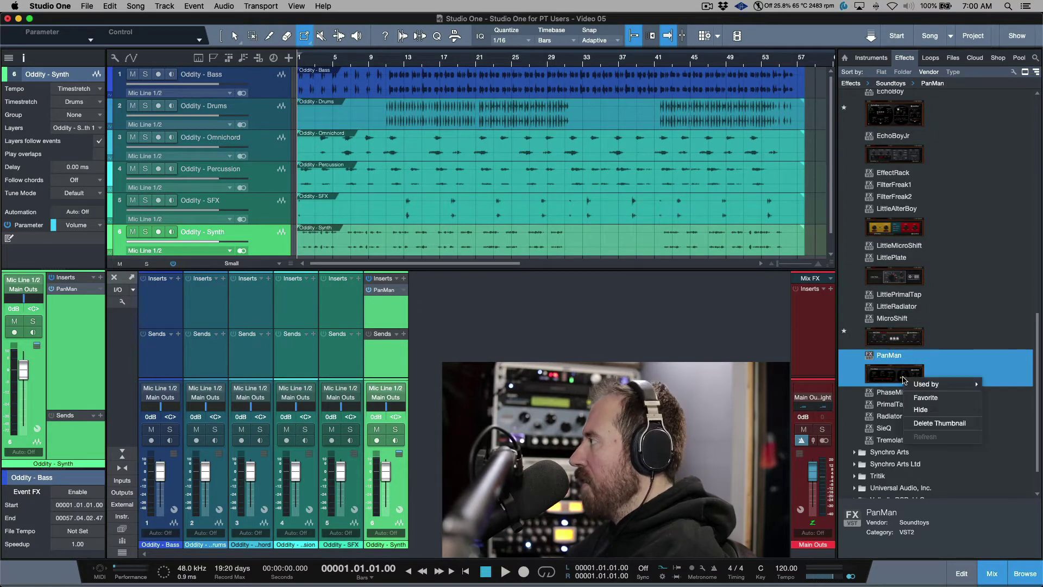
left_click(925, 397)
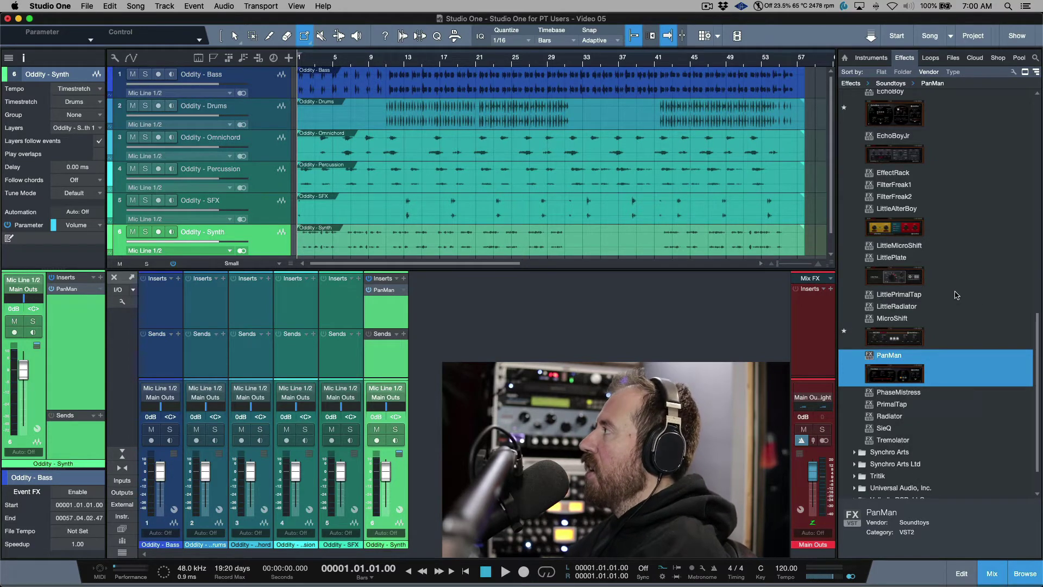
scroll(964, 296, "up", 5)
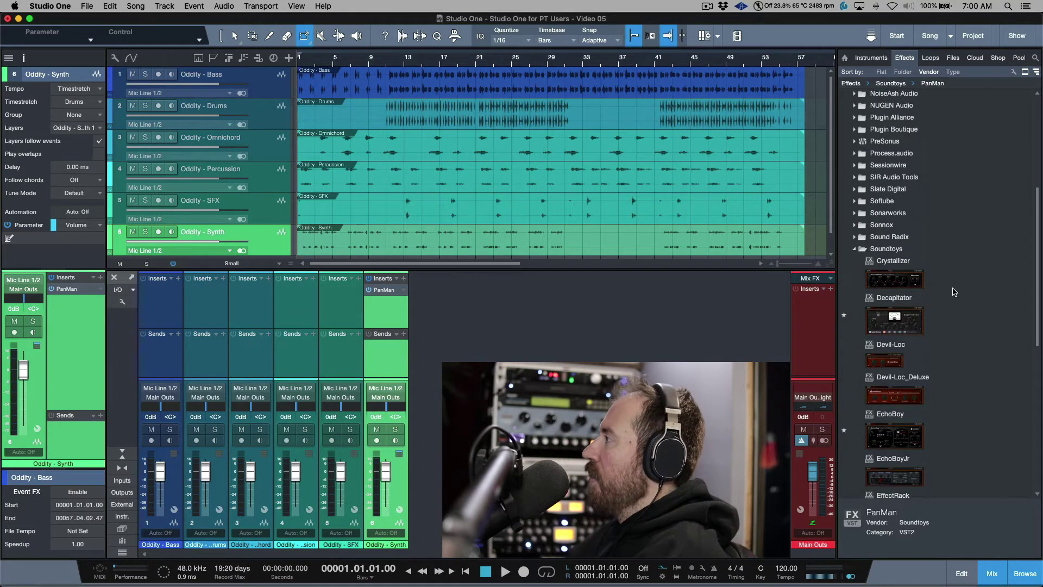
scroll(955, 292, "down", 3)
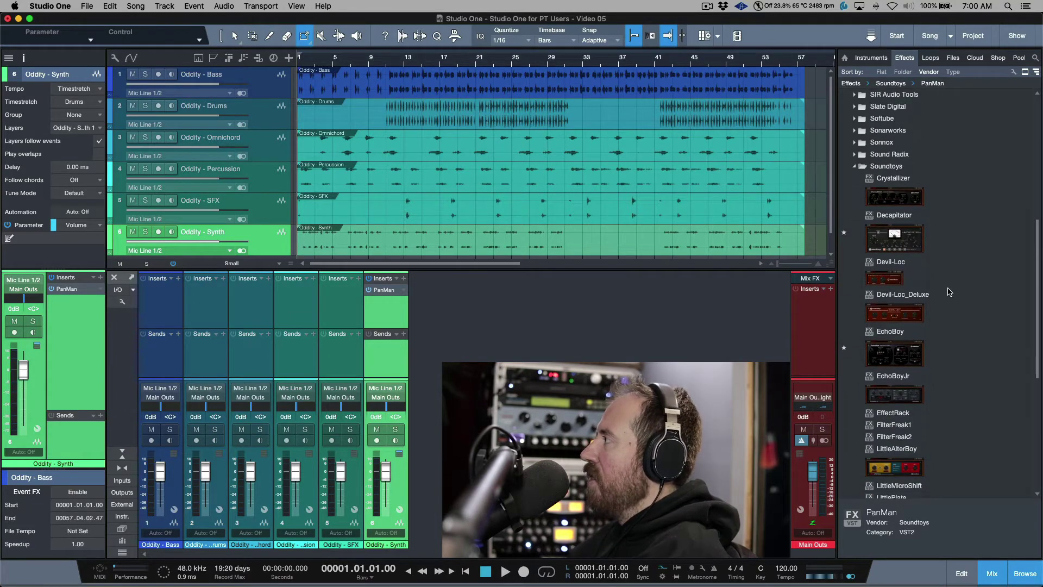
scroll(922, 300, "down", 10)
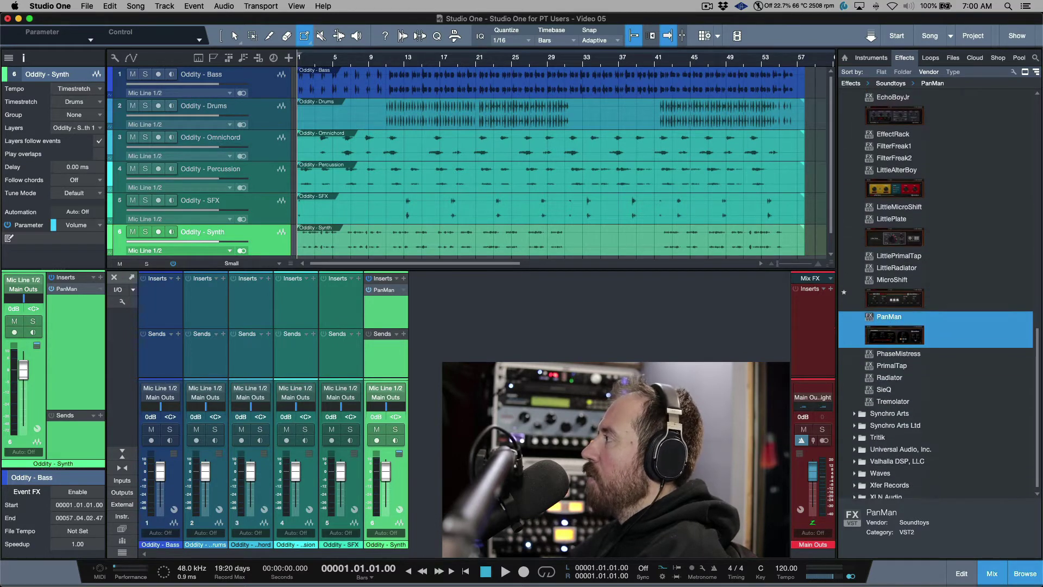
right_click(905, 338)
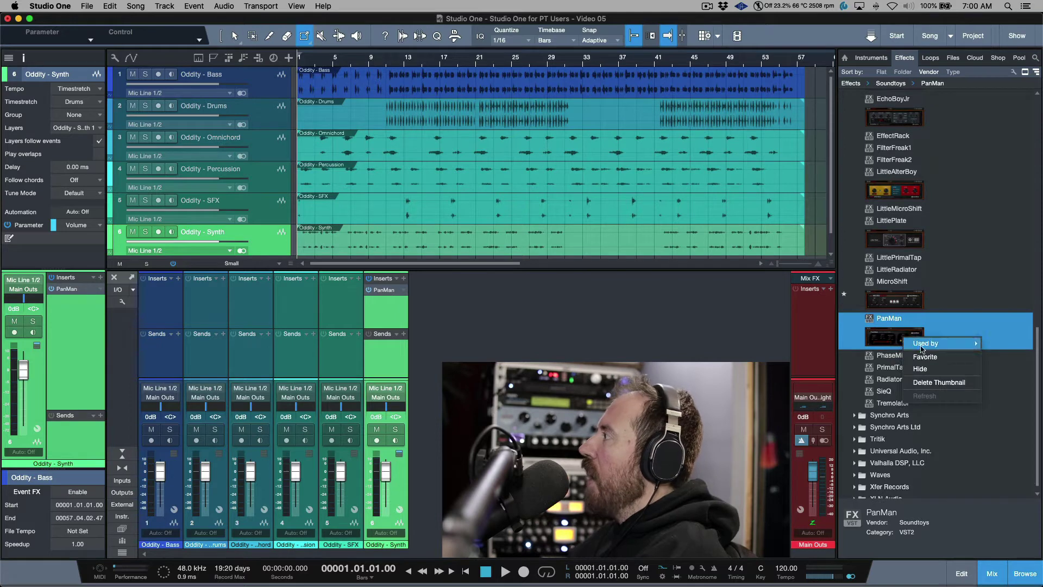
left_click(922, 383)
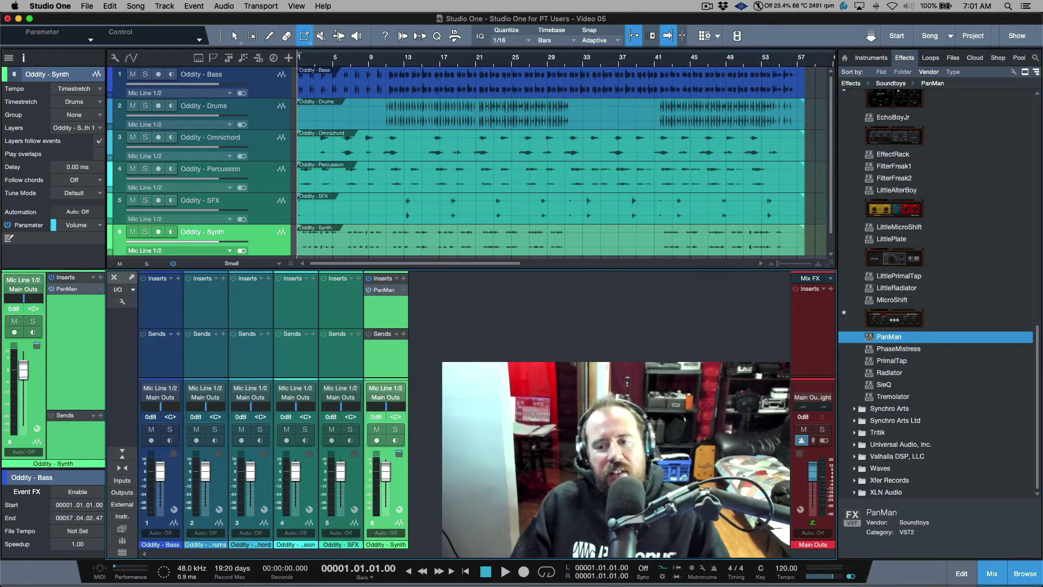
Add ValhallaVintageVerb from the Favorites folder as a shared send effect for the Oddity Drums through SFX channels, and close its window.
scroll(928, 180, "up", 10)
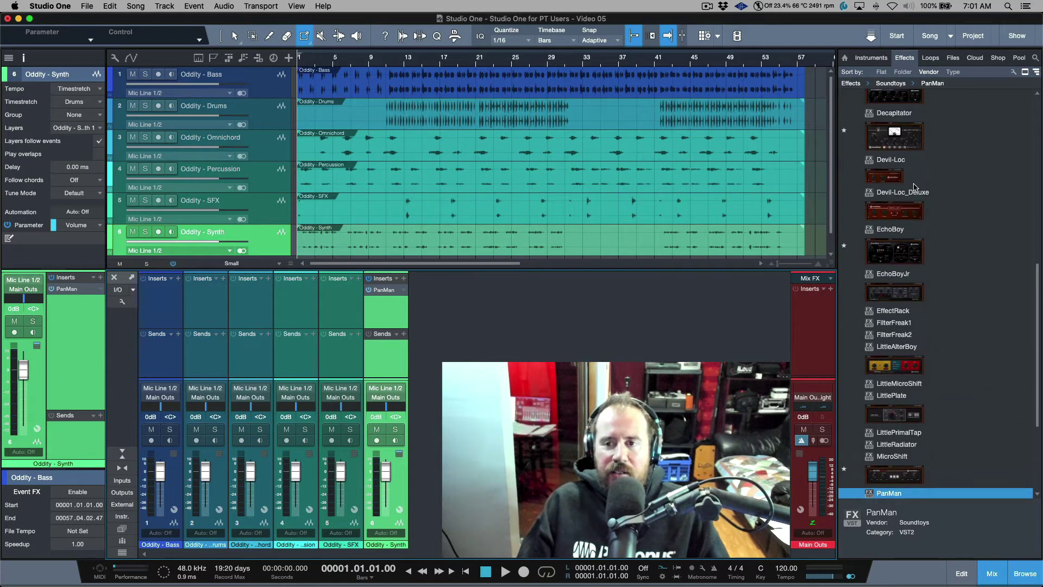
left_click(905, 121)
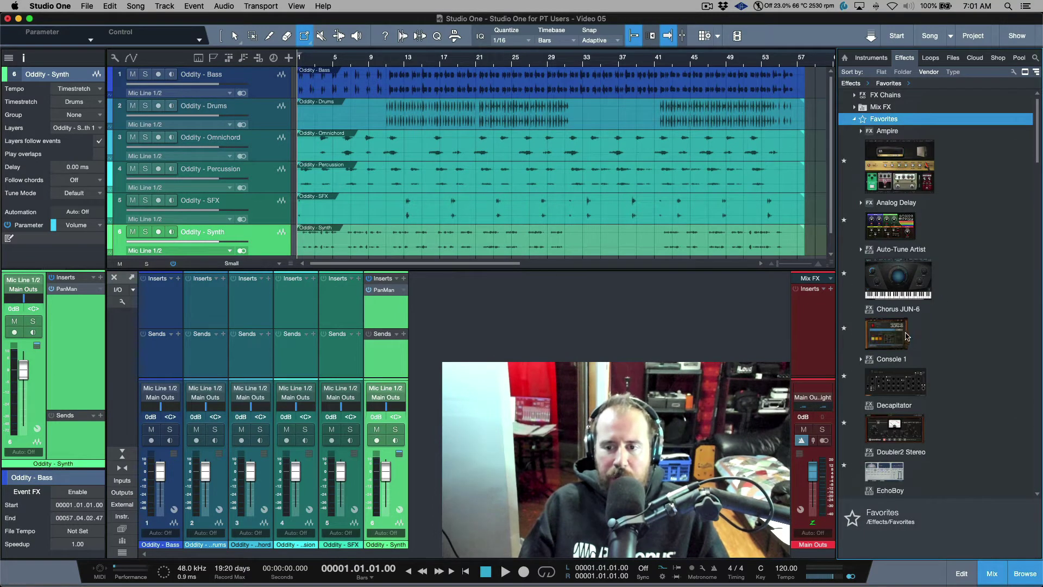
scroll(907, 336, "down", 5)
scroll(906, 337, "down", 2)
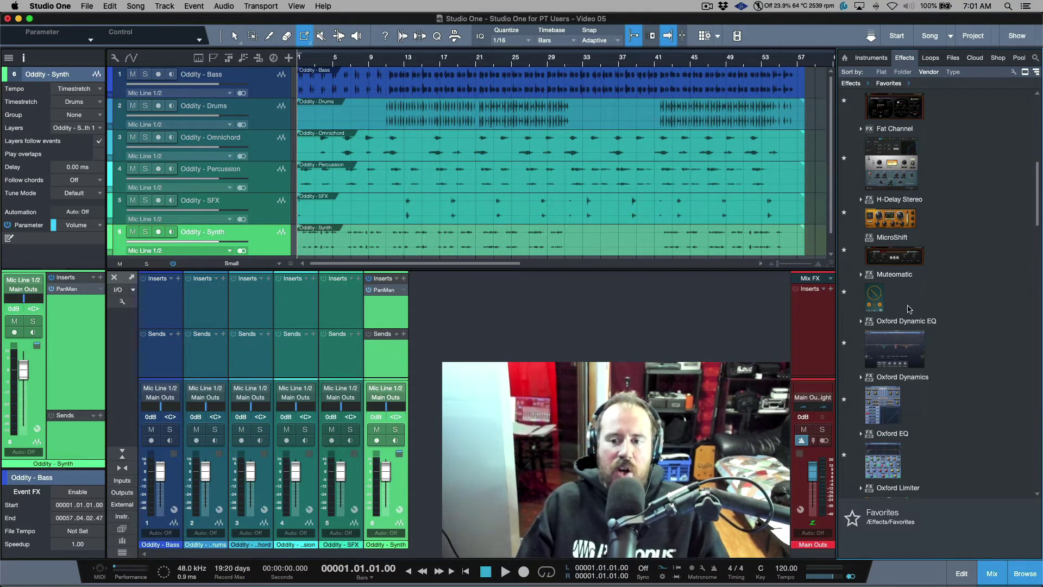
scroll(909, 309, "down", 10)
scroll(908, 309, "down", 12)
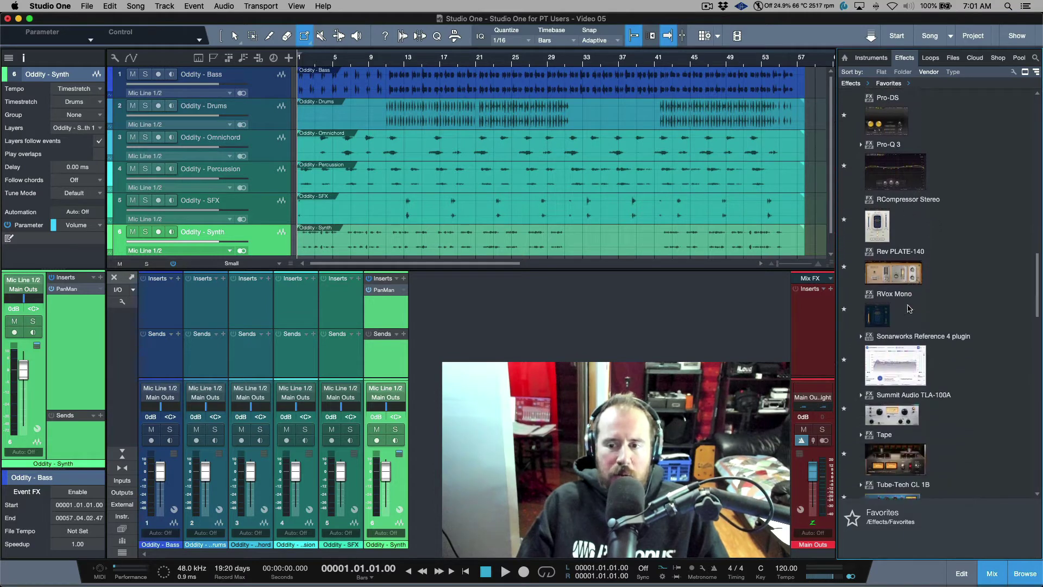
scroll(904, 306, "down", 9)
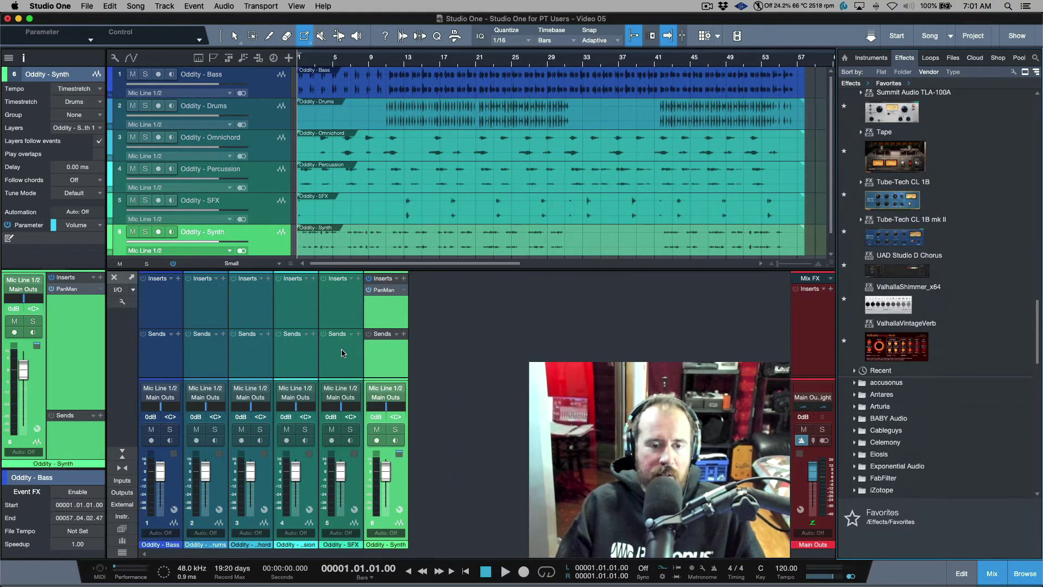
left_click(210, 362)
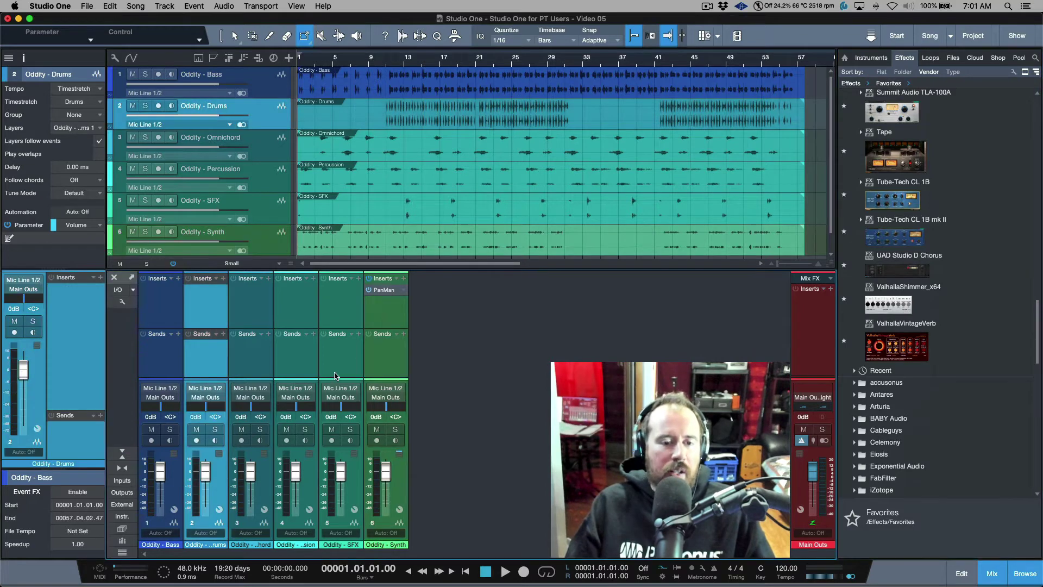
left_click(337, 369)
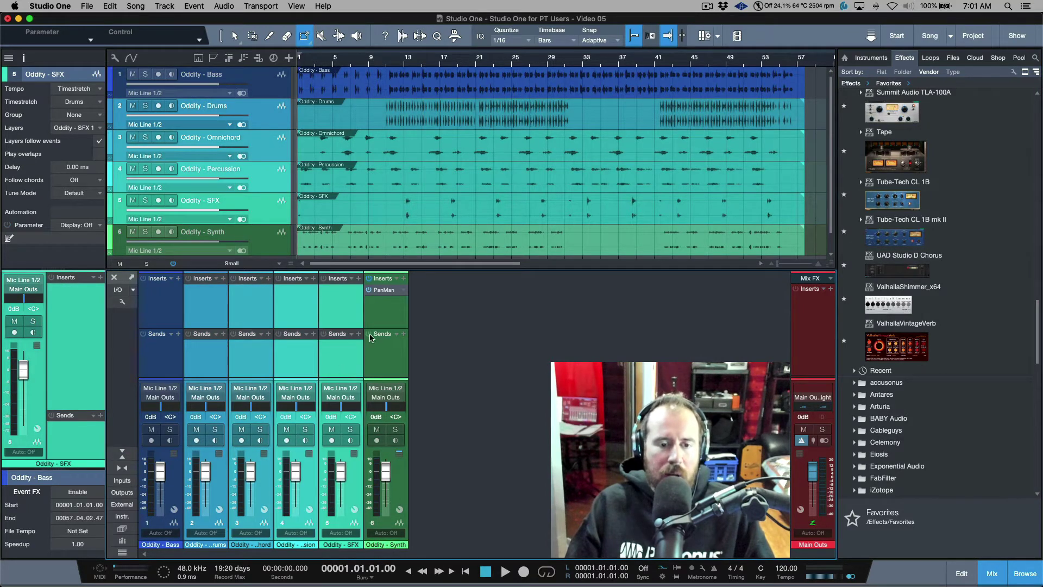
left_click_drag(914, 352, 307, 358)
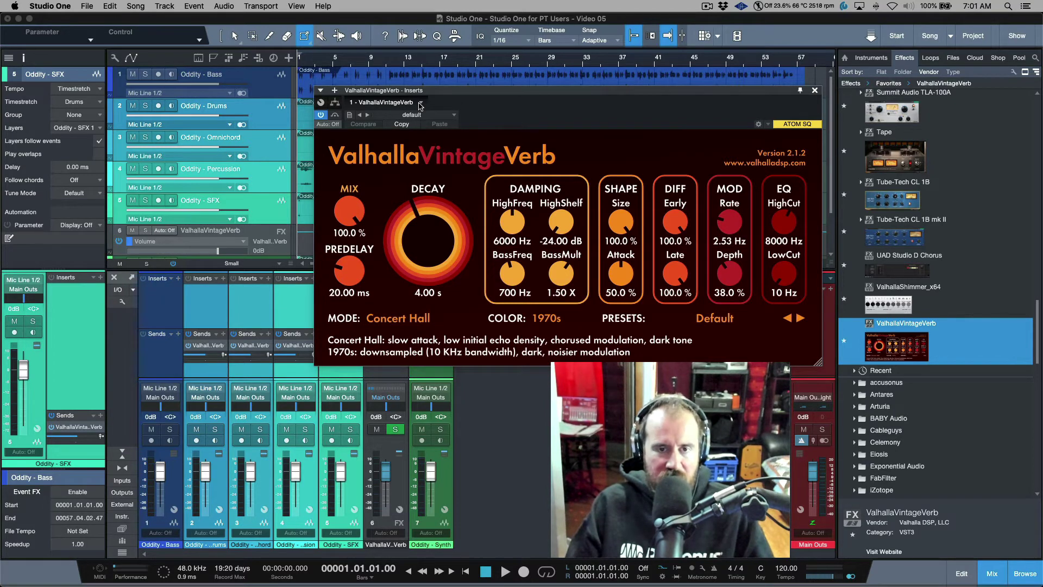
left_click(814, 91)
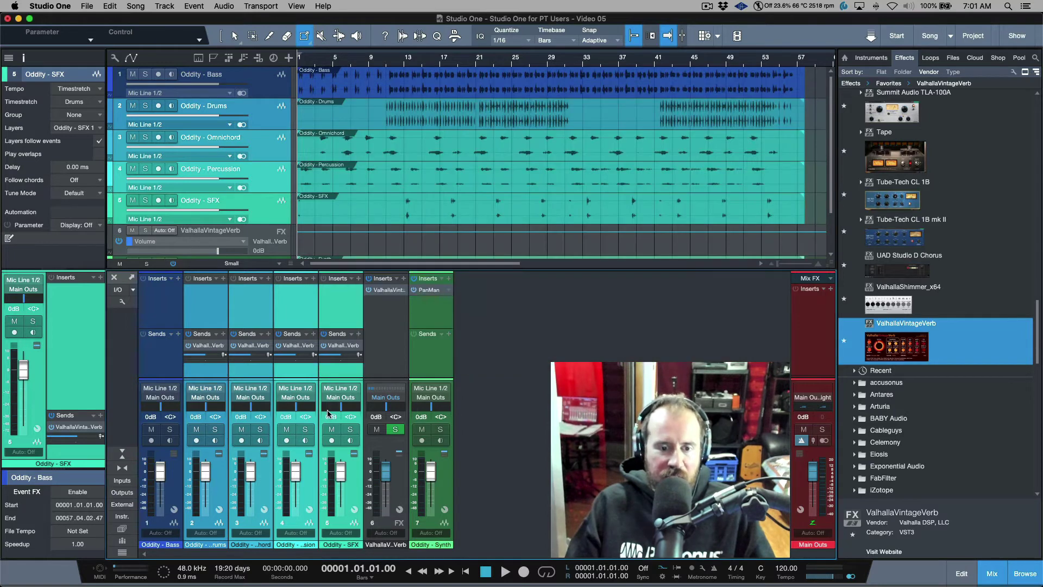
Rename the ValhallaVintageVerb FX channel in the mixer as Valhala Verb.
left_click(395, 348)
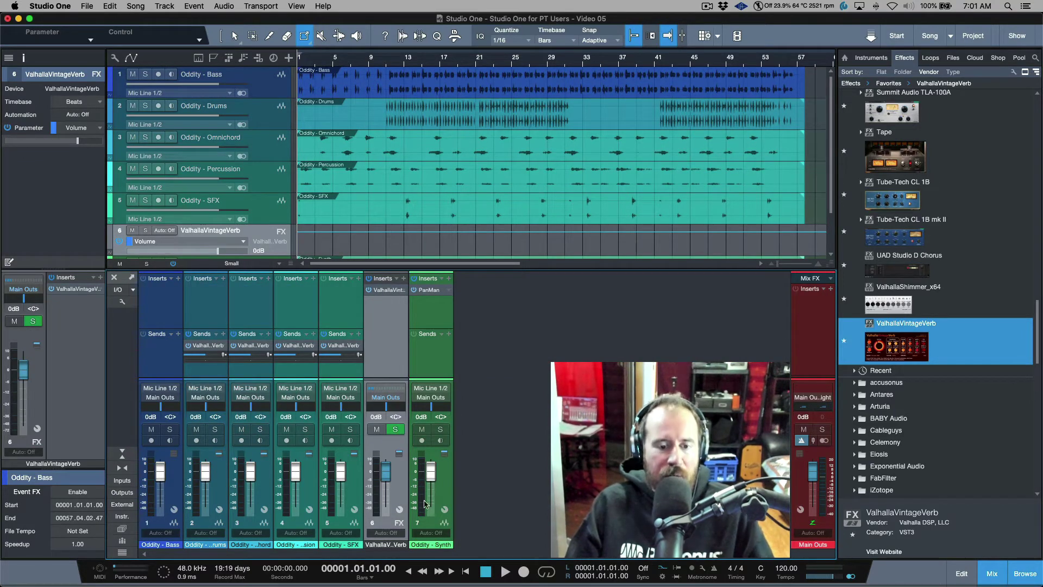
double_click(396, 545)
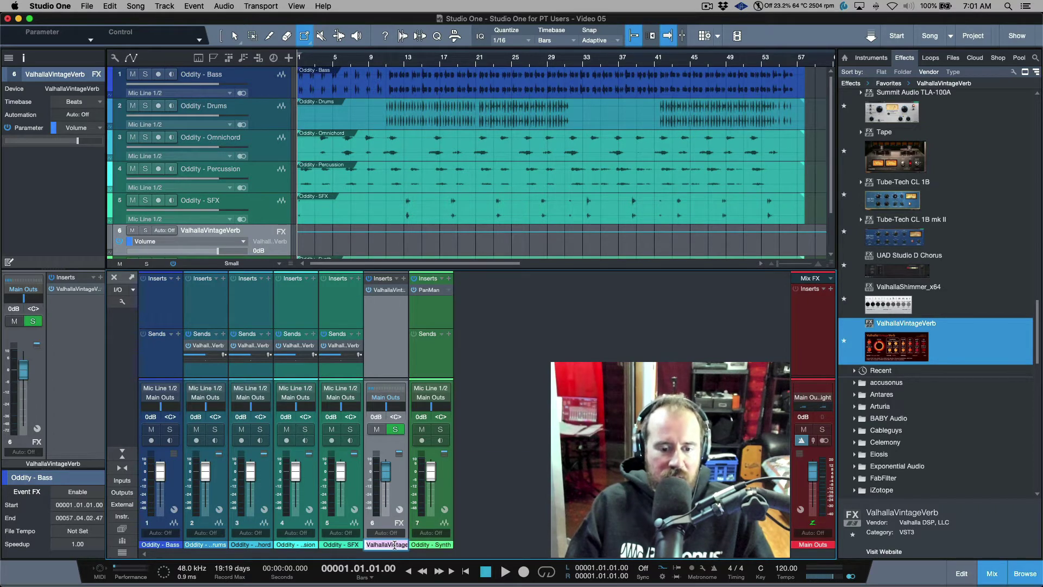
type("V")
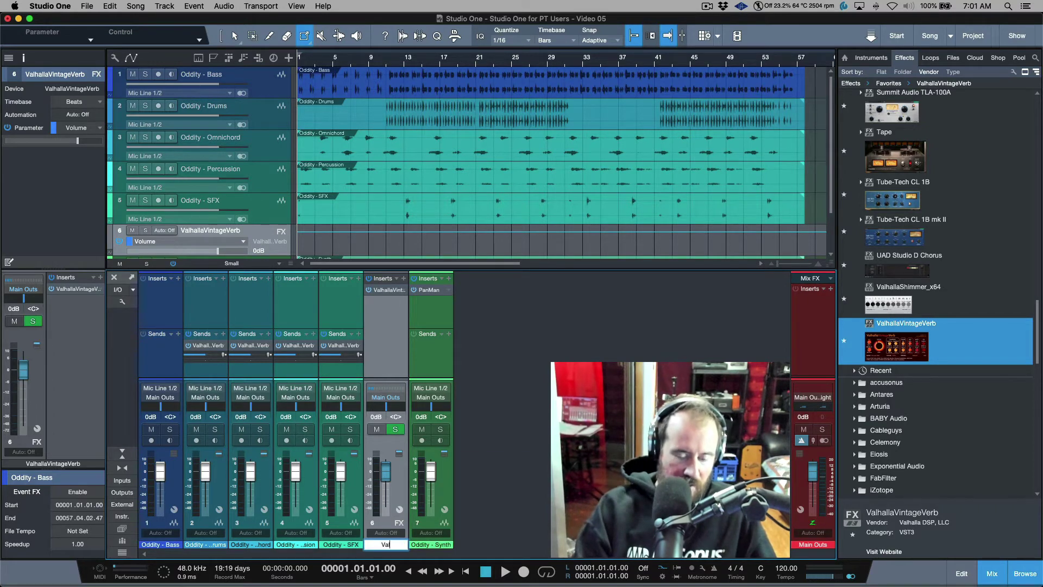
type("al")
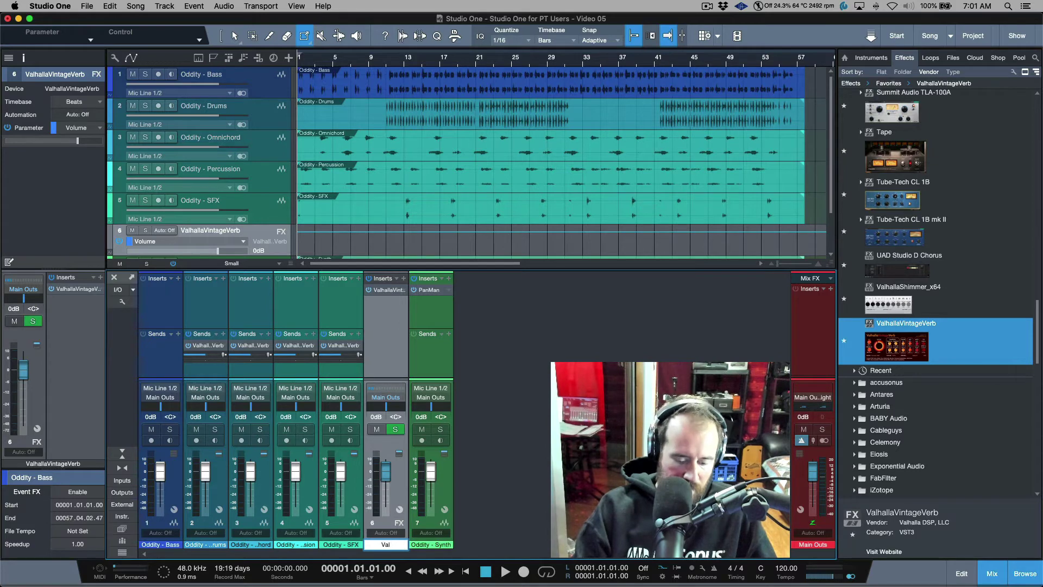
type("hala Verb")
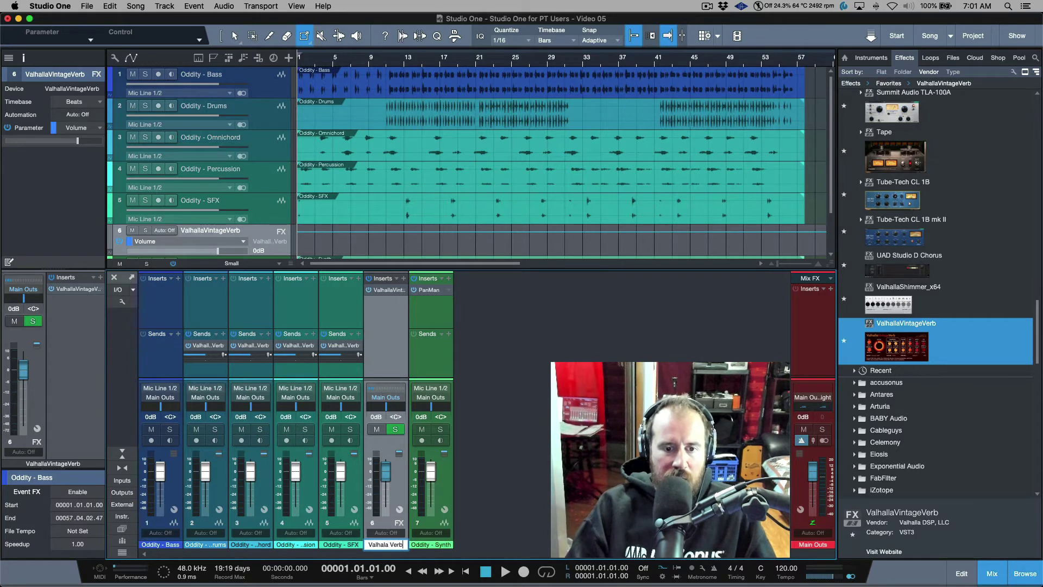
key("Return")
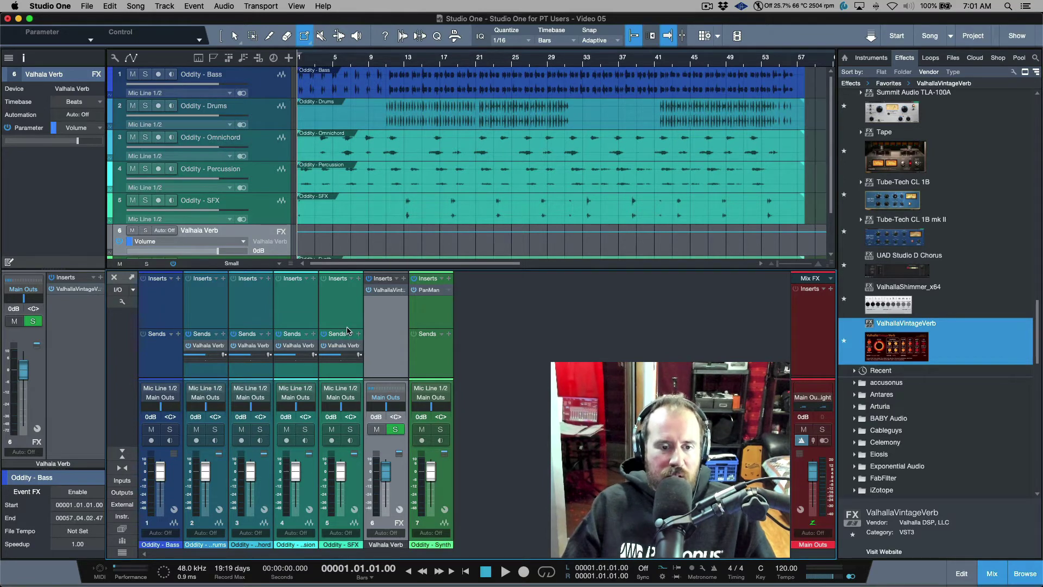
Expand the Inserts area down over the Sends area so the sends are hidden on the mixer channels, and hide the browser.
left_click_drag(347, 331, 357, 374)
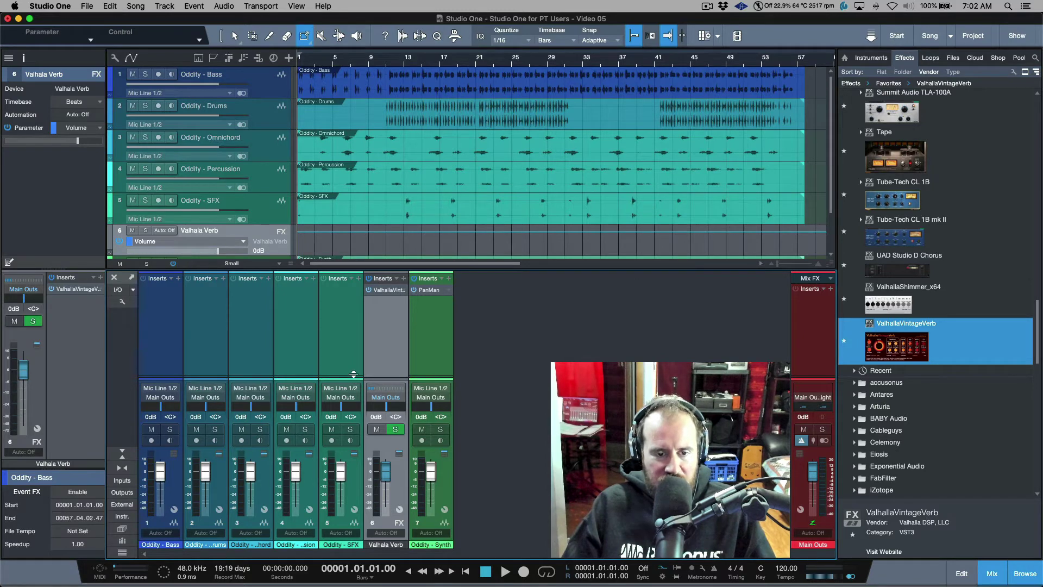
left_click_drag(353, 373, 356, 396)
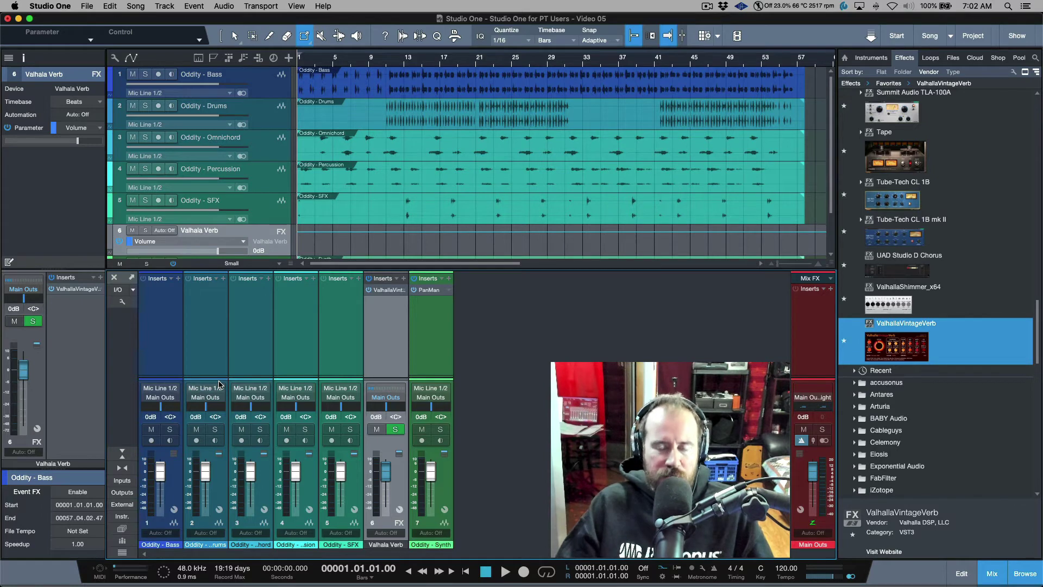
left_click(1030, 572)
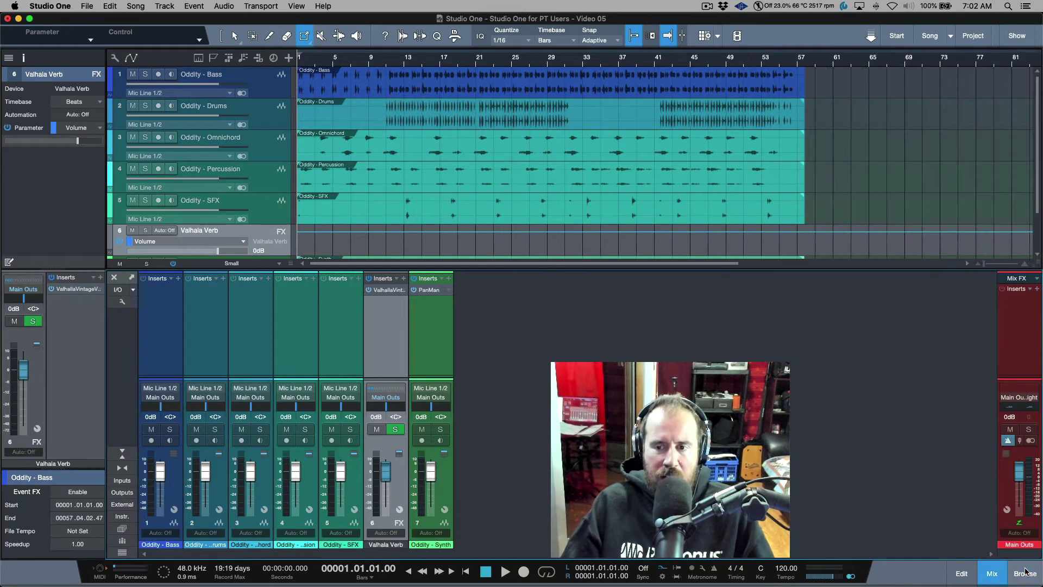
Switch the console to its small layout and back to the large one, and increase the height of the mixer.
left_click(118, 457)
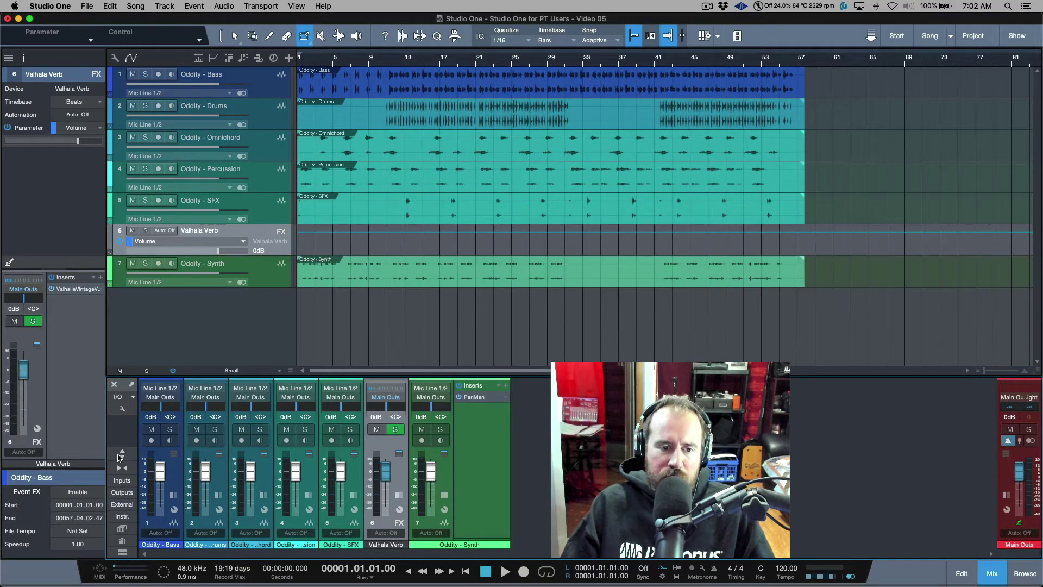
left_click(119, 457)
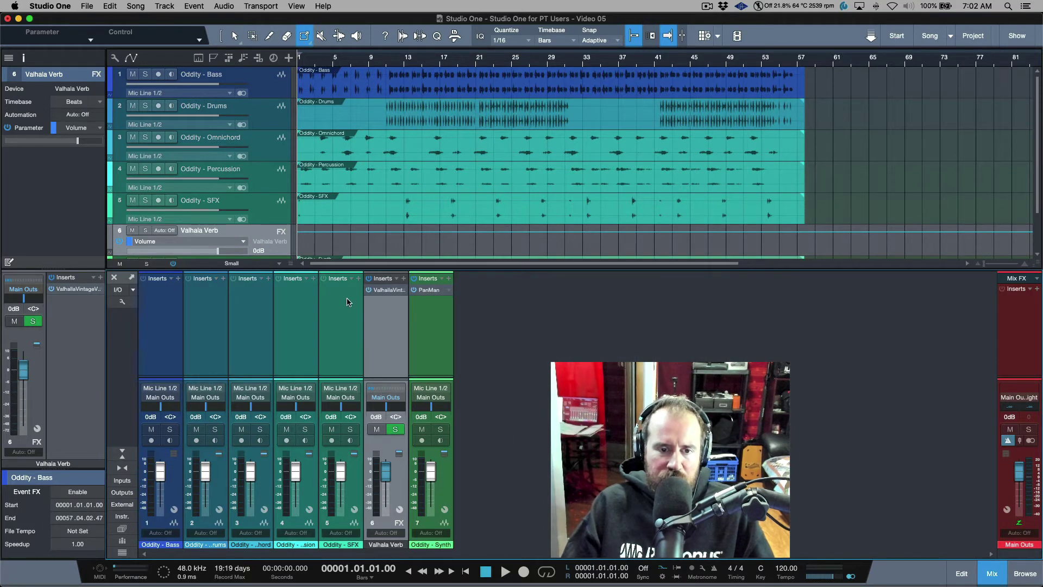
left_click_drag(337, 270, 337, 232)
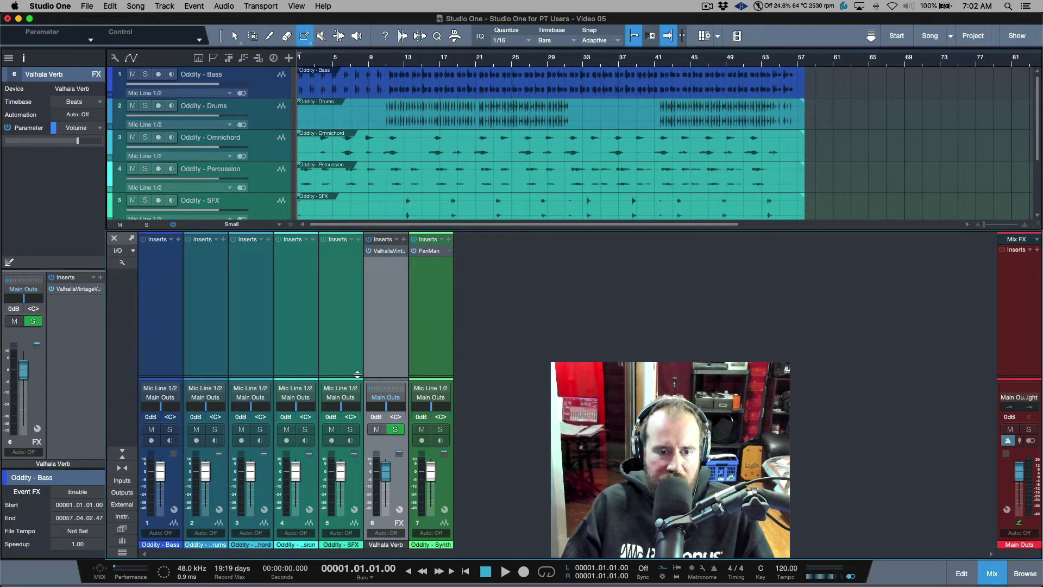
Shrink the Inserts area to reveal the Sends on the mixer channels again, and switch the console to its small layout.
left_click_drag(357, 374, 356, 305)
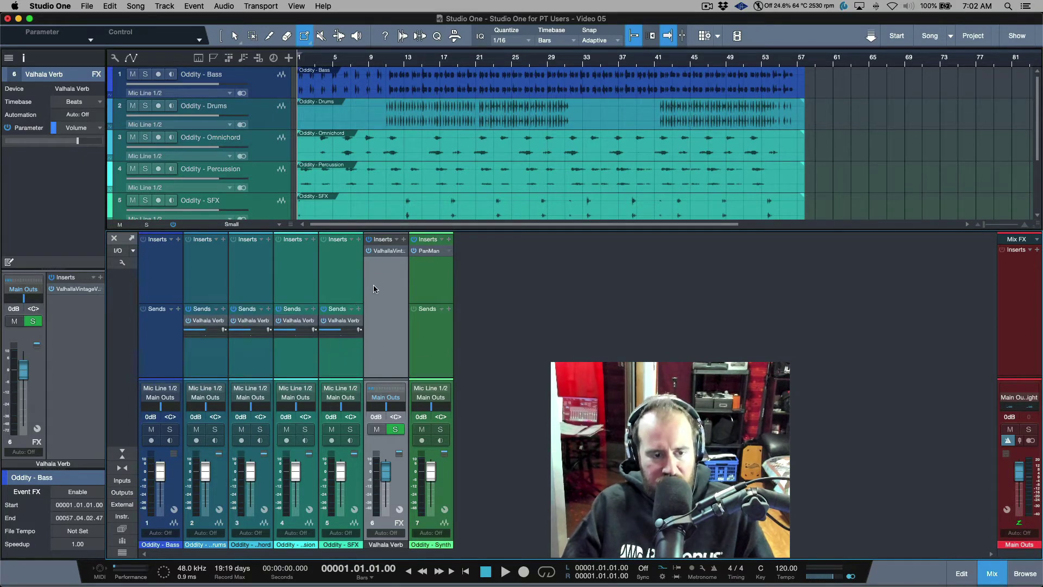
left_click(124, 453)
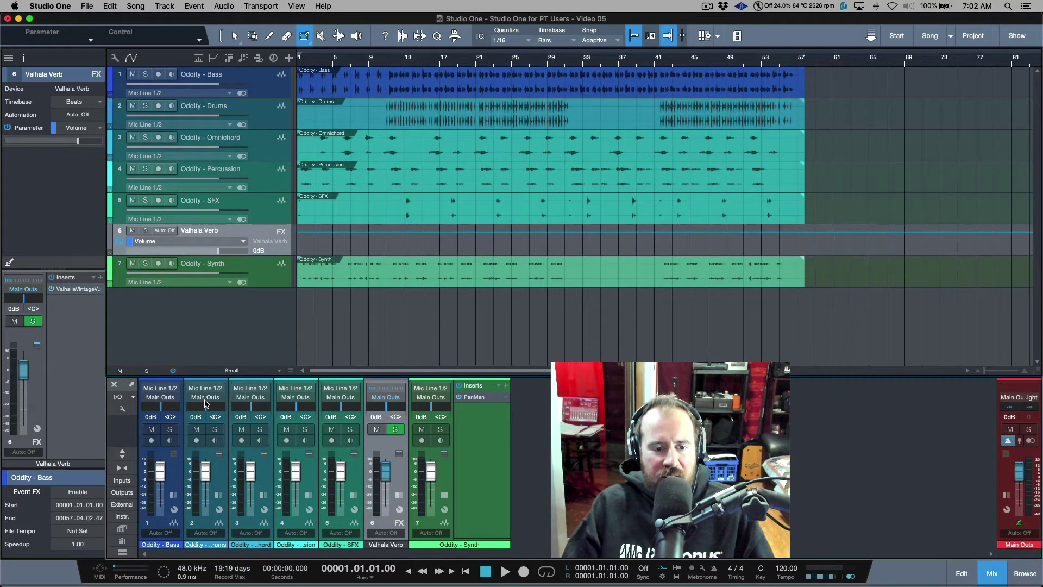
Expand and collapse the inserts and sends section of the Oddity - Bass and Oddity - SFX channels in the small console.
left_click(174, 495)
left_click(173, 495)
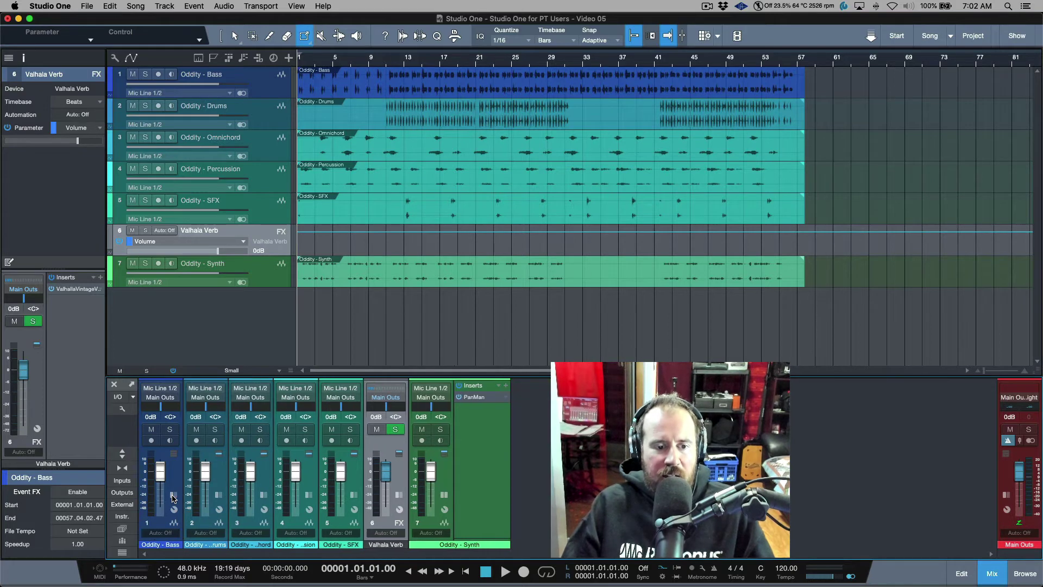
left_click(174, 496)
left_click(174, 495)
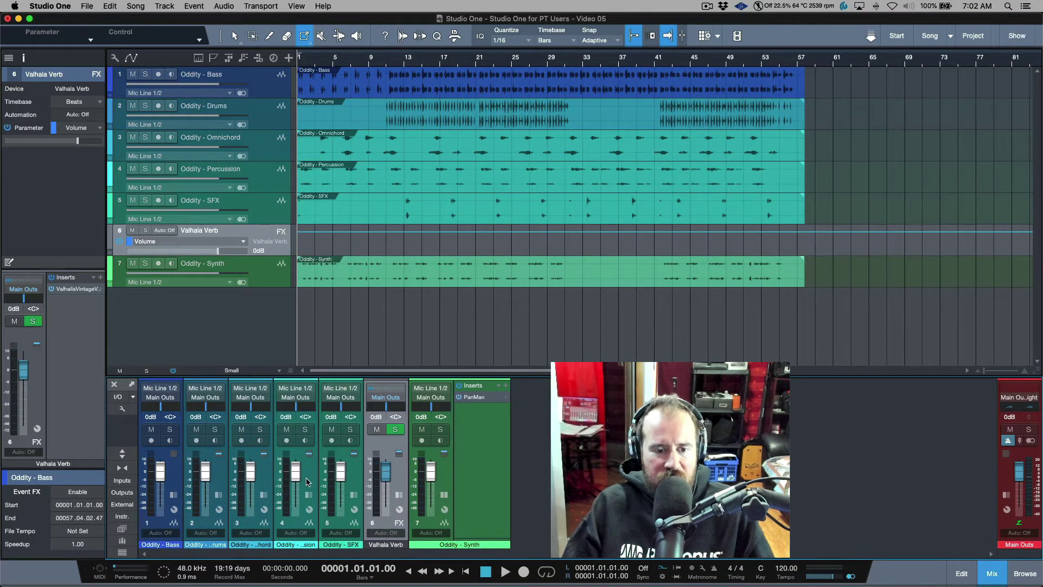
left_click(353, 495)
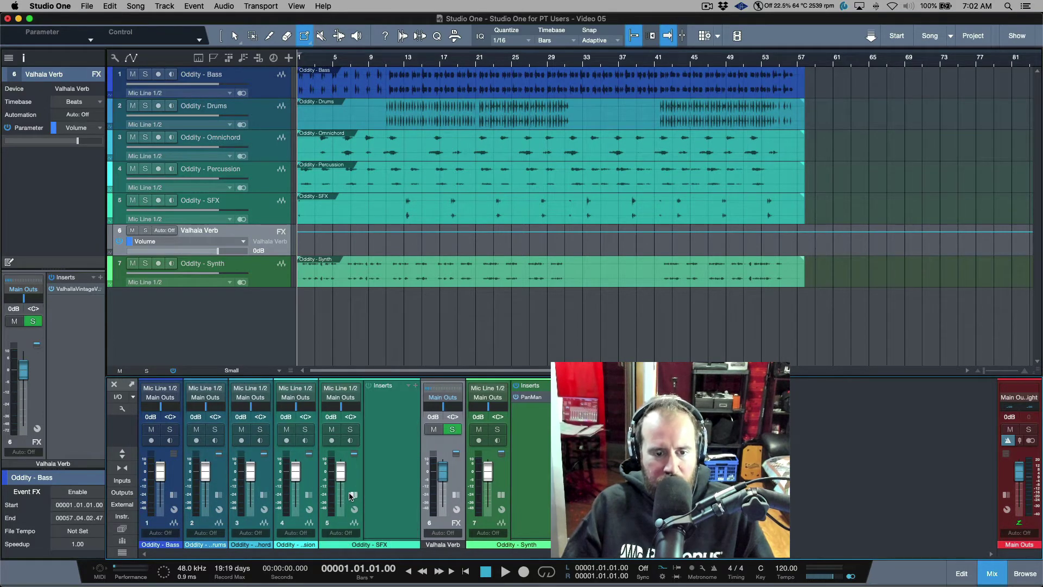
left_click(352, 494)
Expand the Oddity - Percussion channel in the small console and shrink its Inserts area to reveal the Sends.
left_click(309, 495)
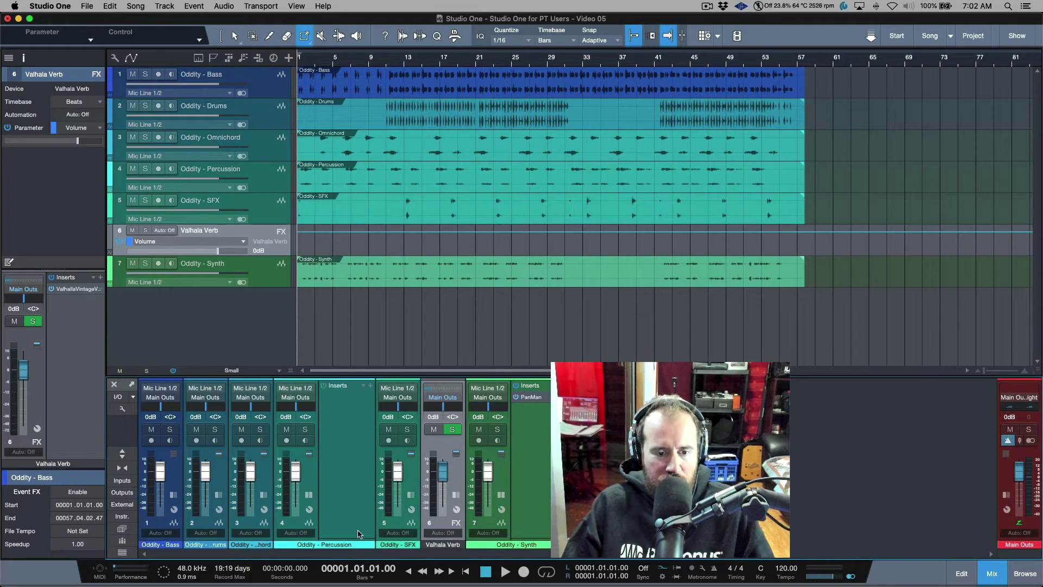
left_click_drag(357, 538, 354, 464)
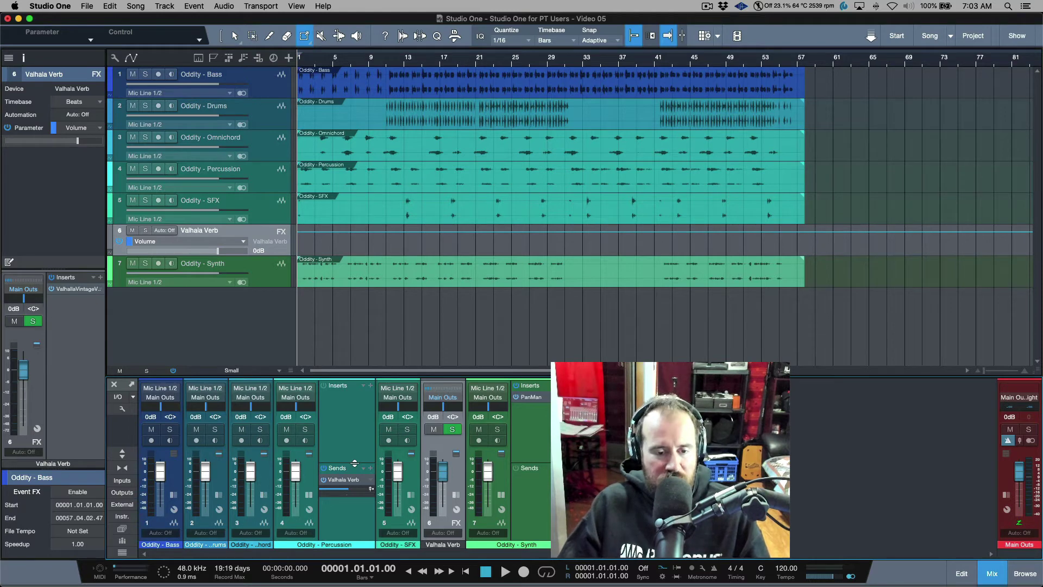
Insert Pro EQ, Mixtool and Console 1 on the Oddity - Percussion channel, and close their plug-in windows.
left_click(305, 471)
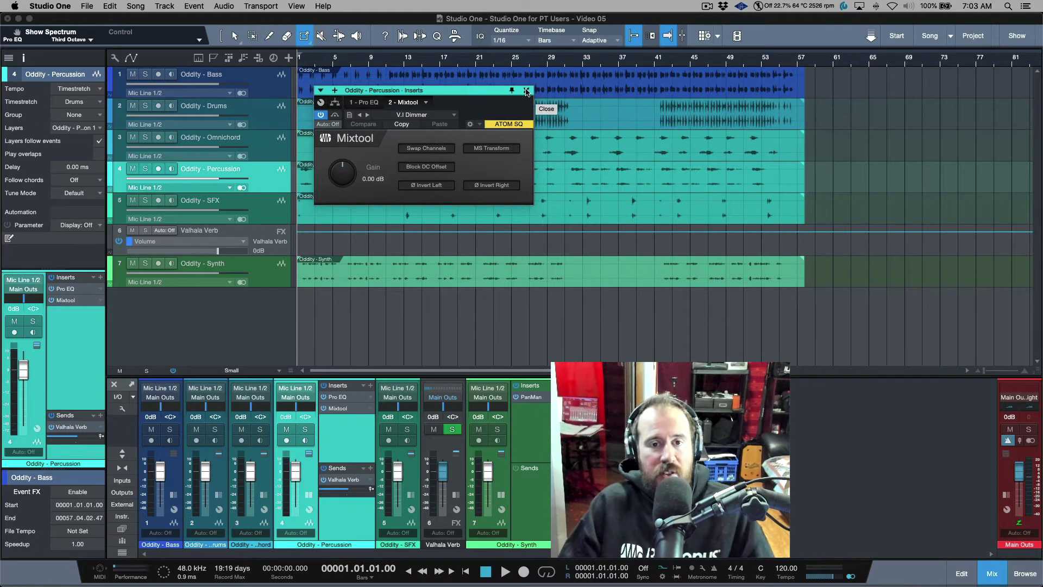
left_click(526, 91)
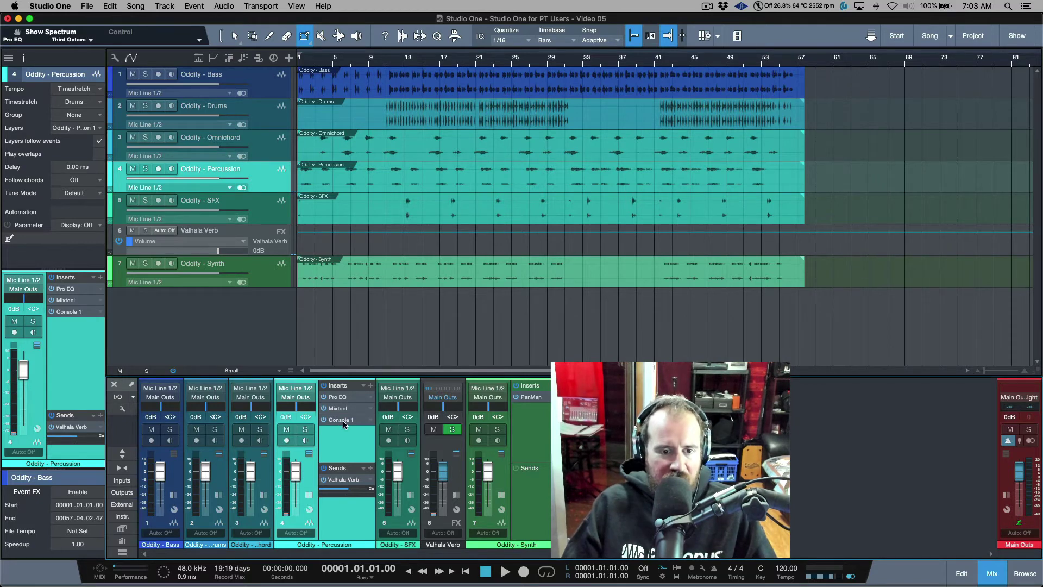
left_click(343, 421)
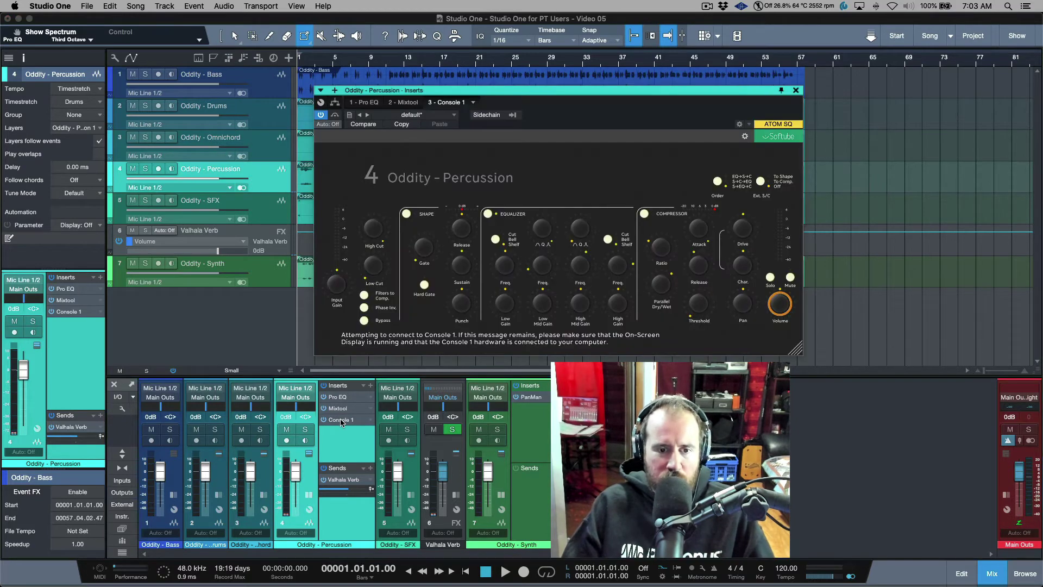
left_click(795, 91)
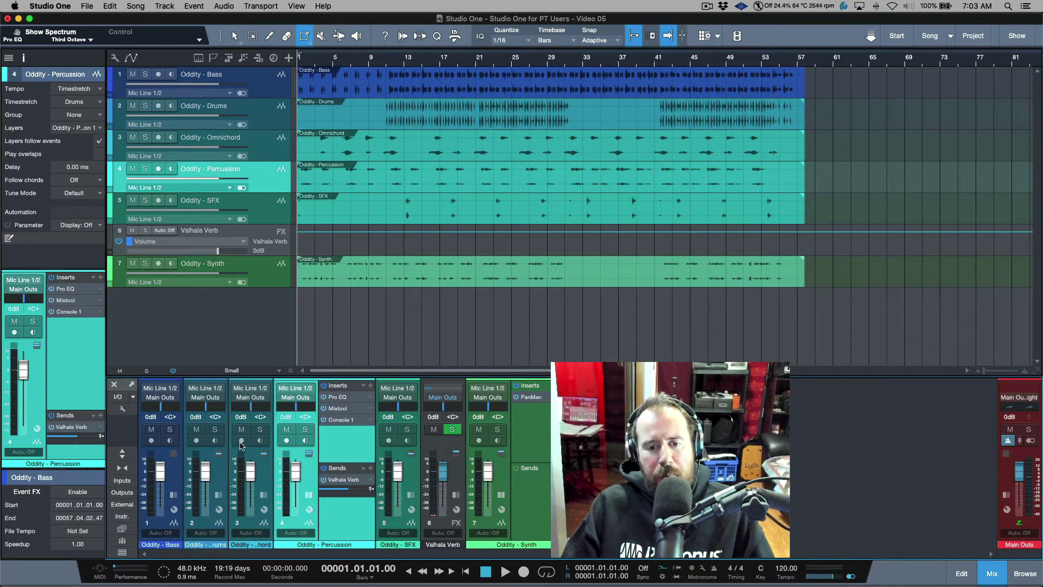
Collapse the inserts and sends section of the Oddity - Percussion channel.
left_click(309, 494)
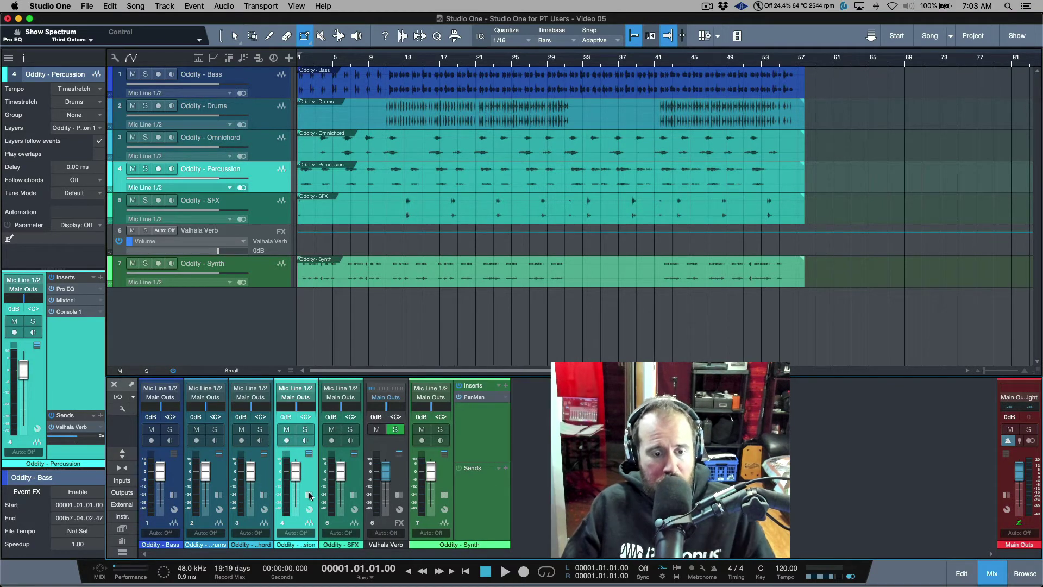
left_click(309, 495)
left_click(309, 495)
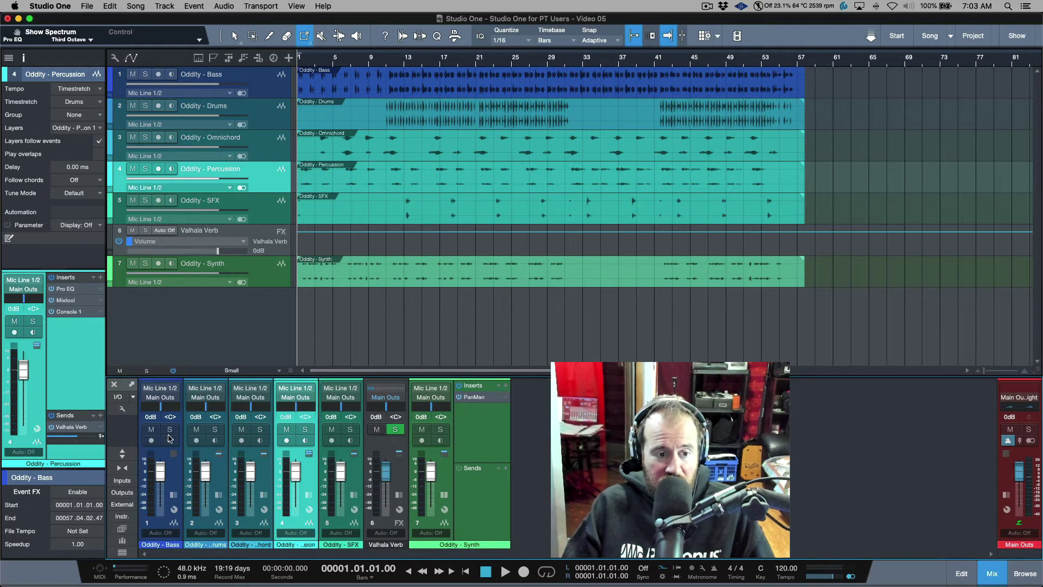
Show channel notes on the console's channels and shrink the notes area to a thin strip.
left_click(120, 410)
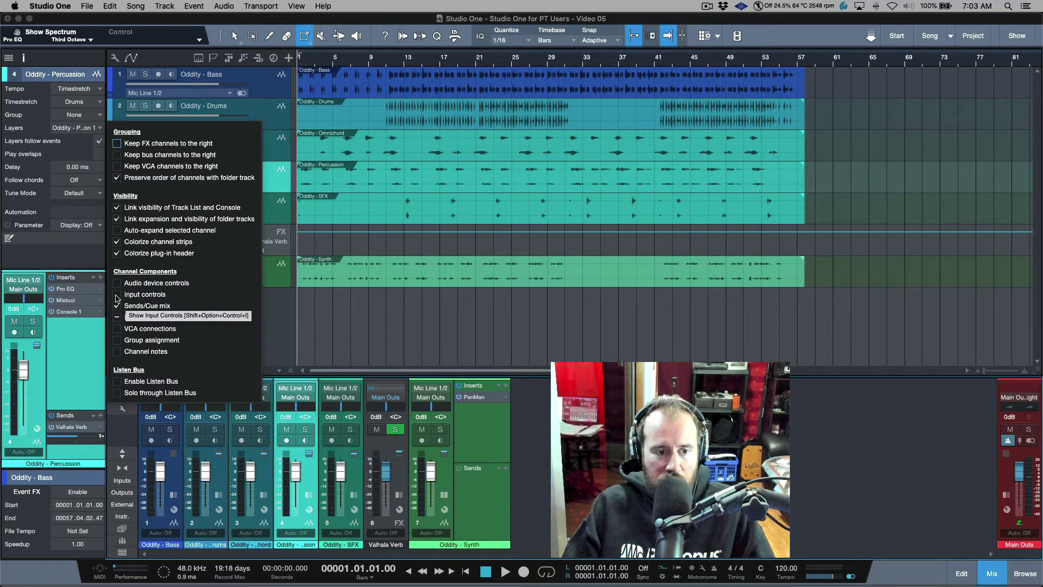
left_click(117, 351)
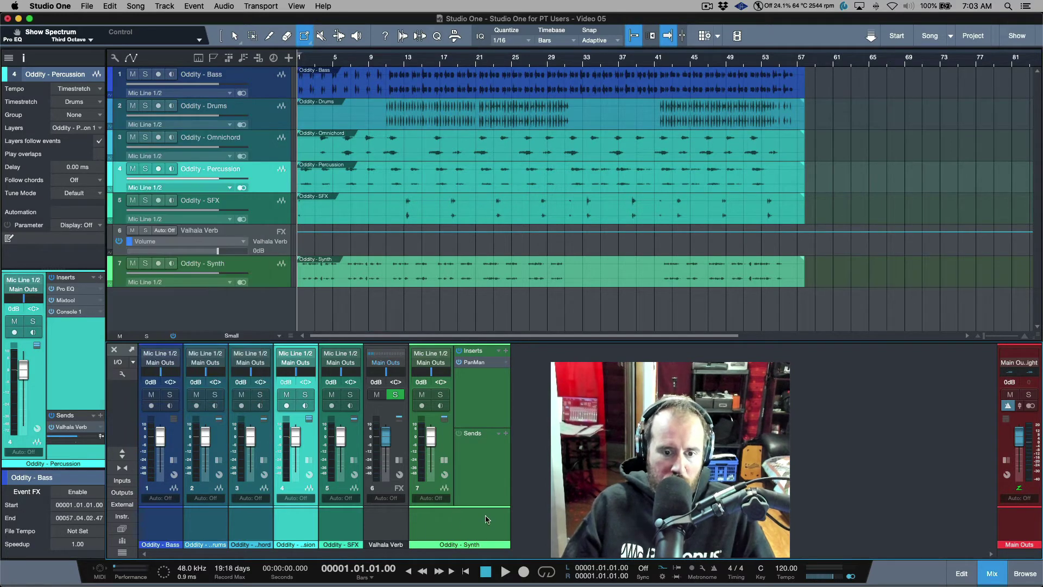
left_click_drag(460, 505, 459, 538)
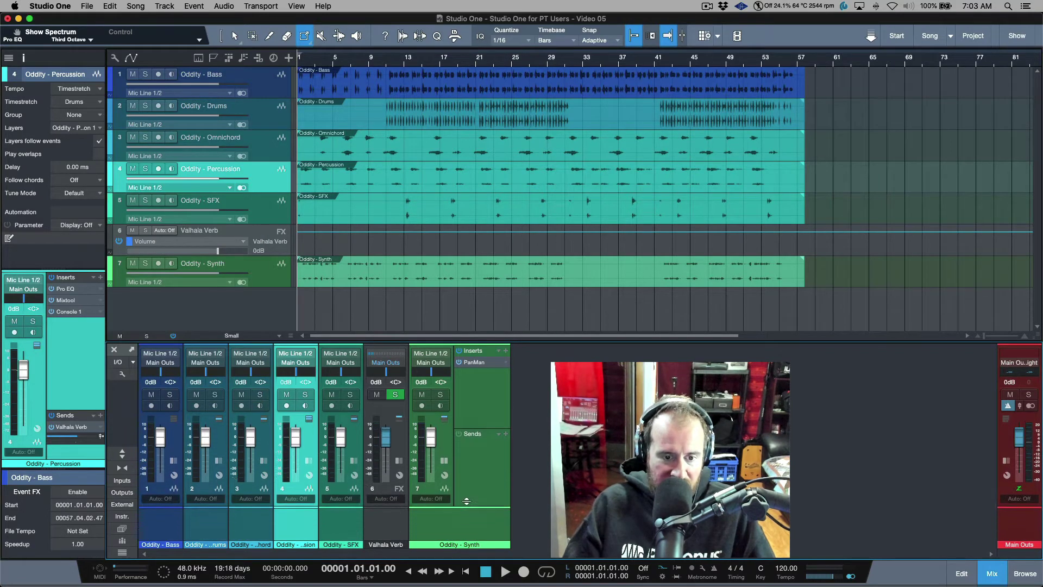
Show the input controls on the console's channels.
left_click(122, 373)
left_click(117, 260)
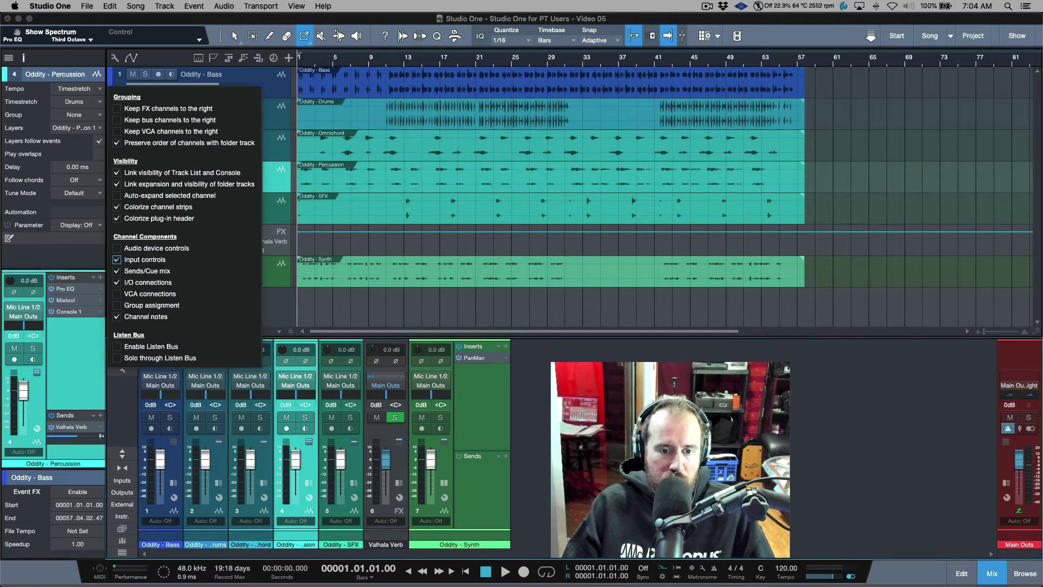
key("Escape")
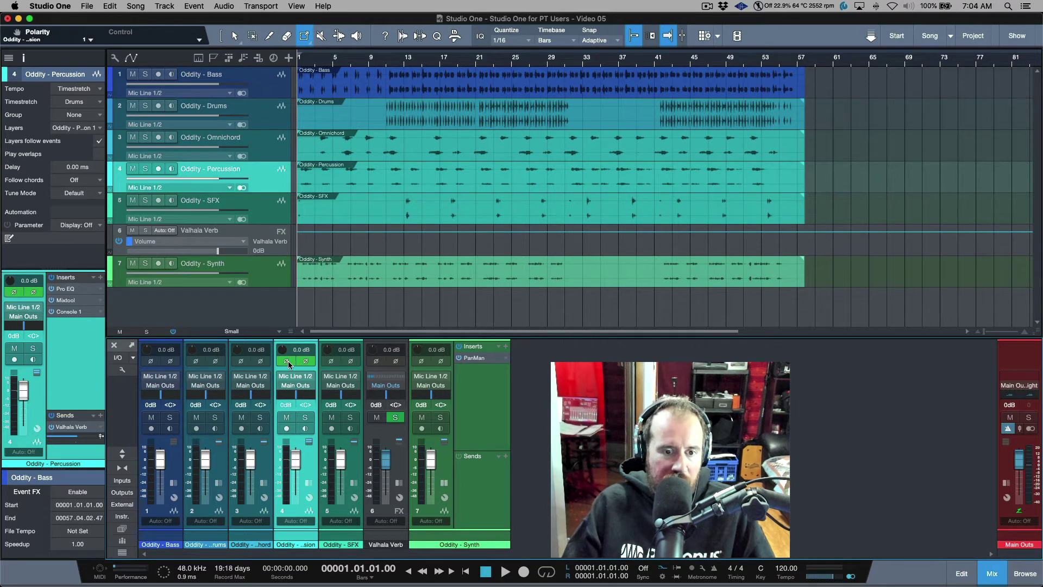
Try inverting the polarity of Oddity - Percussion and lowering its input gain to -6.7 dB, and reset both.
left_click_drag(285, 353, 286, 381)
mouse_move(291, 351)
left_mouse_down()
mouse_move(287, 375)
mouse_move(293, 341)
mouse_move(290, 370)
left_mouse_up()
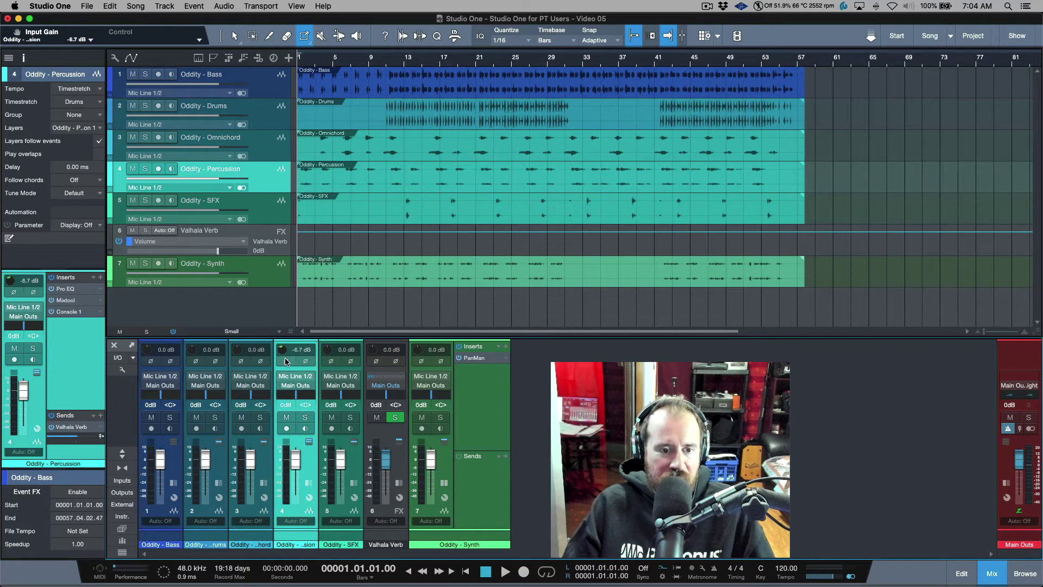
left_click(283, 351, "alt")
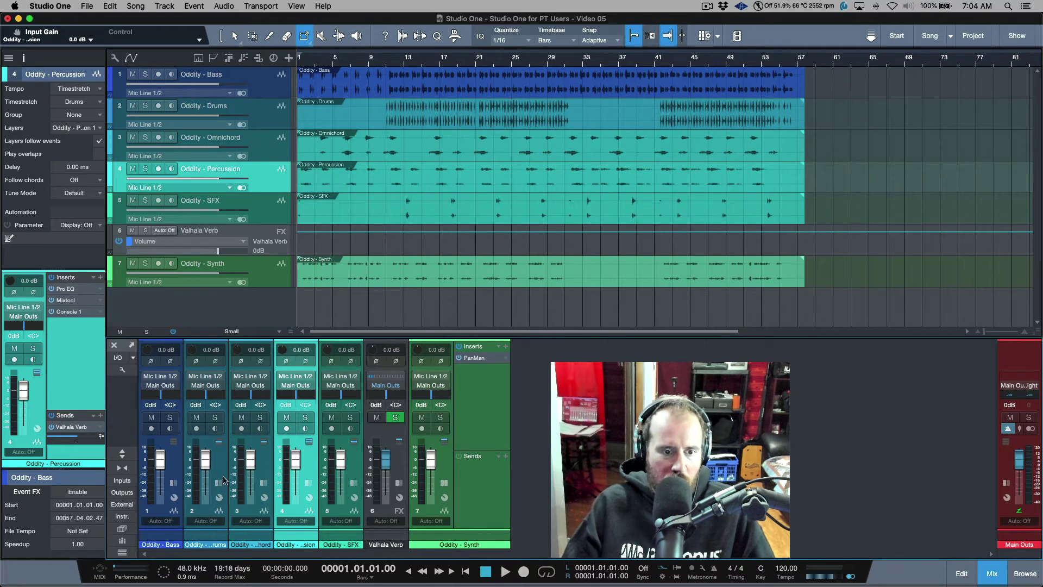
Select the Oddity - Bass through Oddity - SFX channels, try adjusting their input gain together, and reselect only Oddity - SFX.
left_click(180, 466)
left_click(353, 468, "shift")
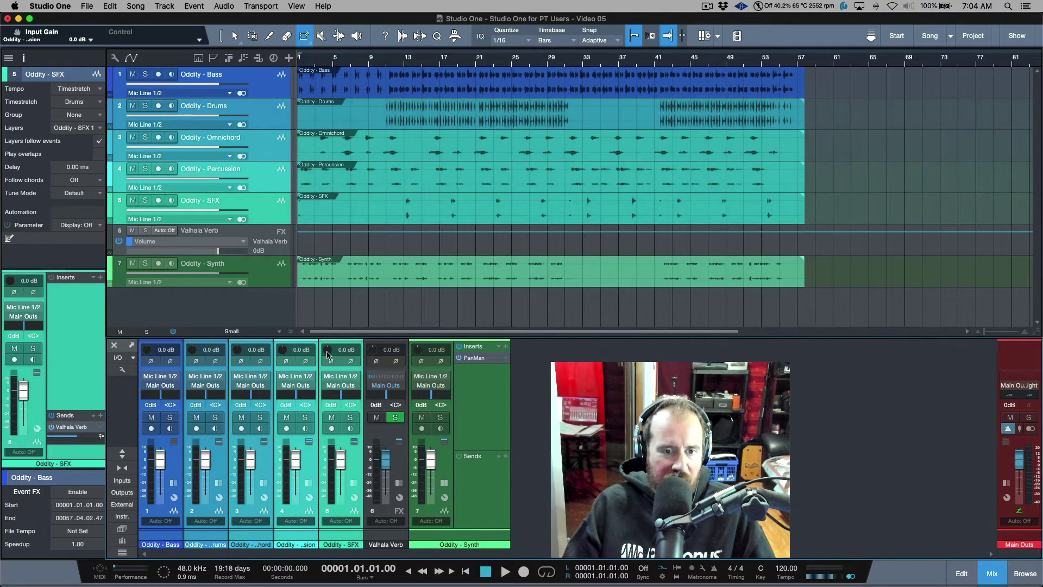
mouse_move(328, 349)
left_mouse_down()
mouse_move(327, 359)
mouse_move(328, 349)
left_mouse_up()
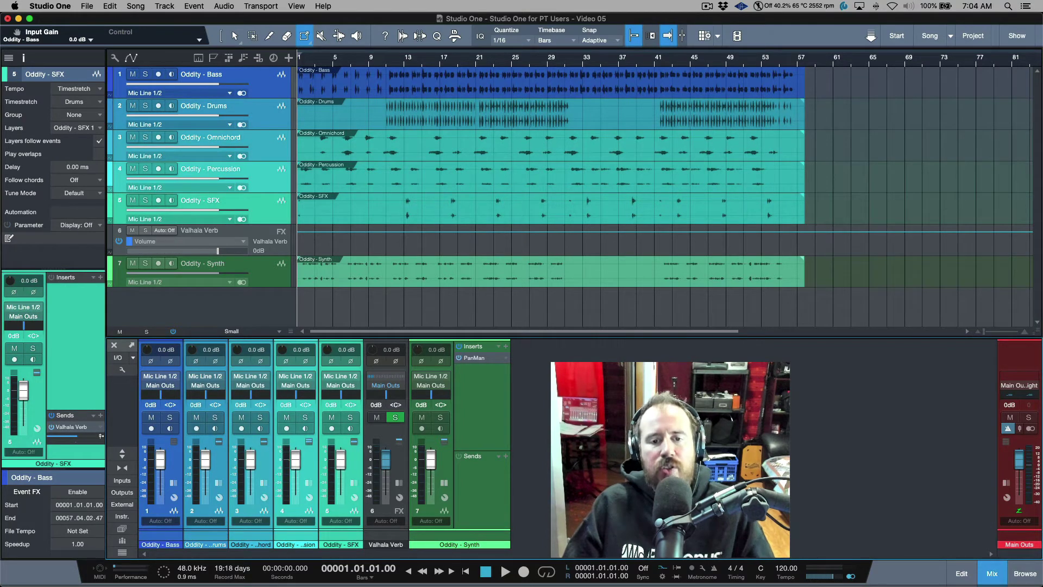
left_click(354, 461)
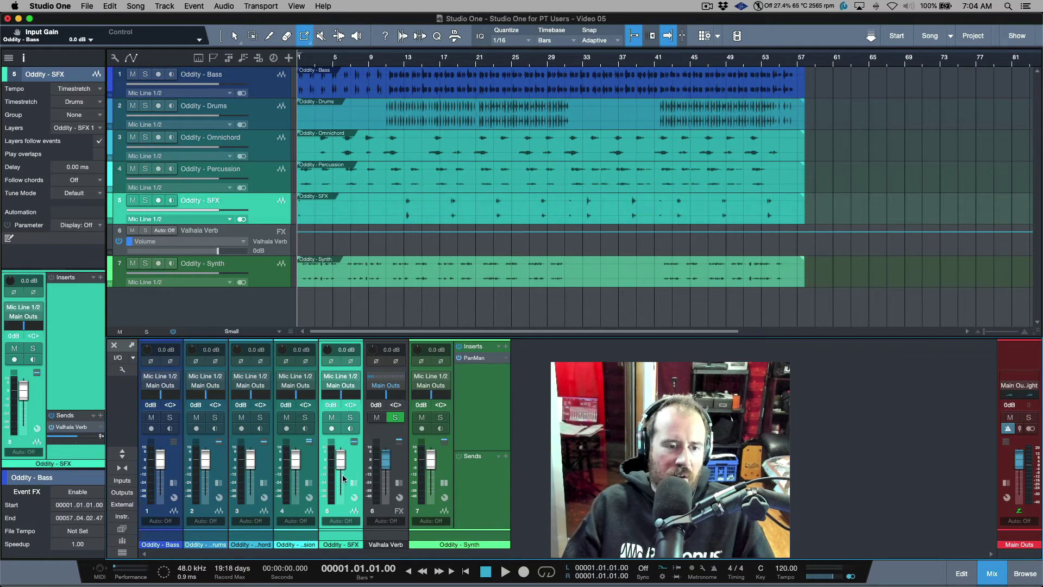
Switch the console to its large layout, try narrow channels with Oddity - Percussion selected, and return to normal channel width.
left_click(124, 453)
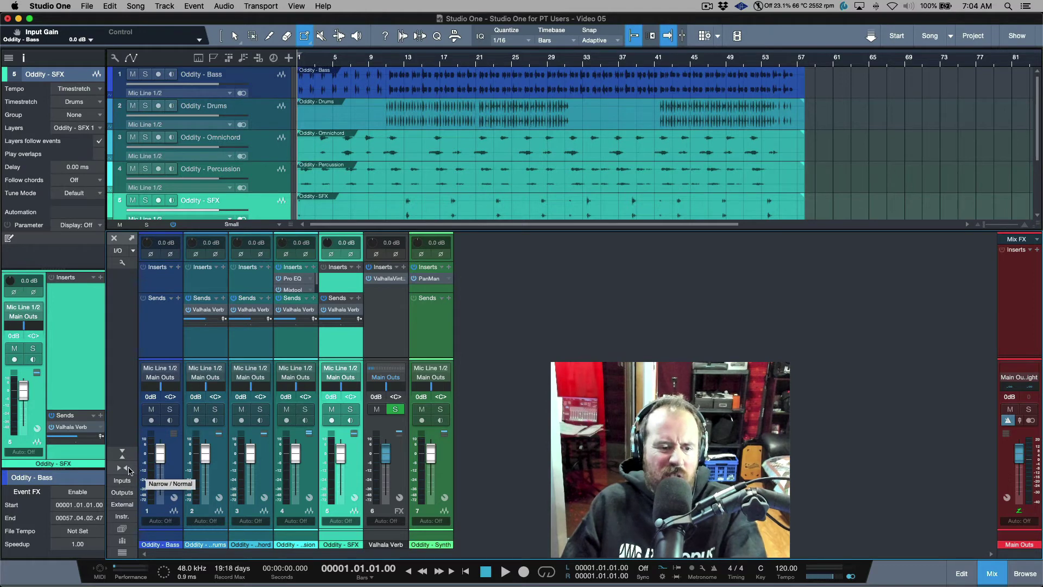
left_click(127, 468)
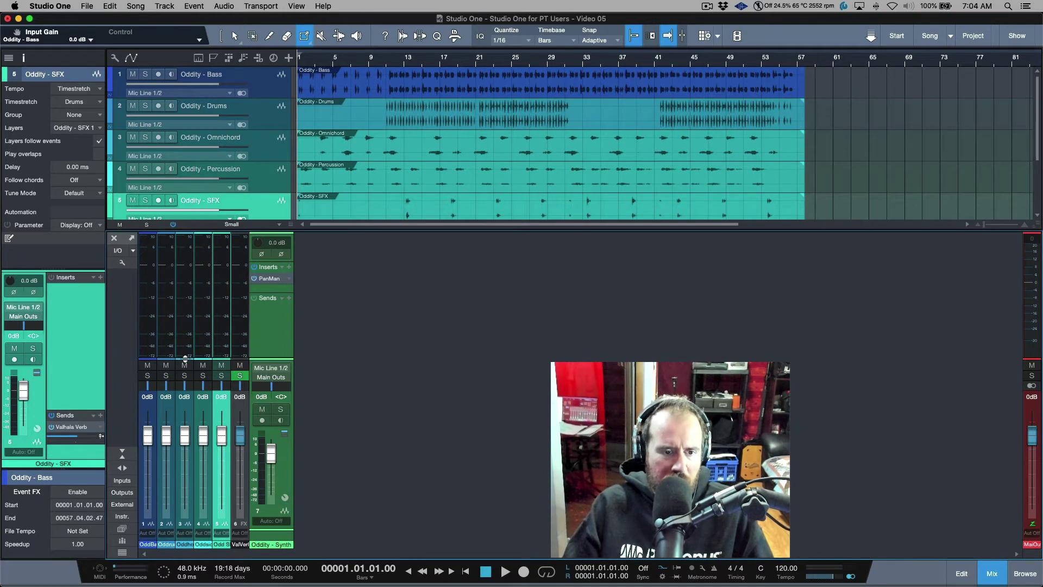
left_click(204, 524)
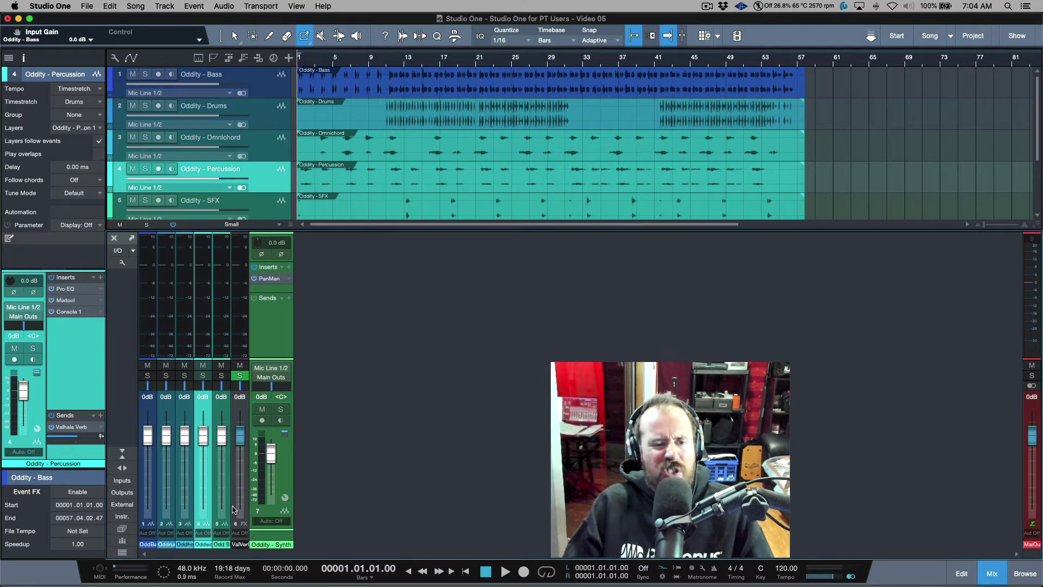
left_click(123, 468)
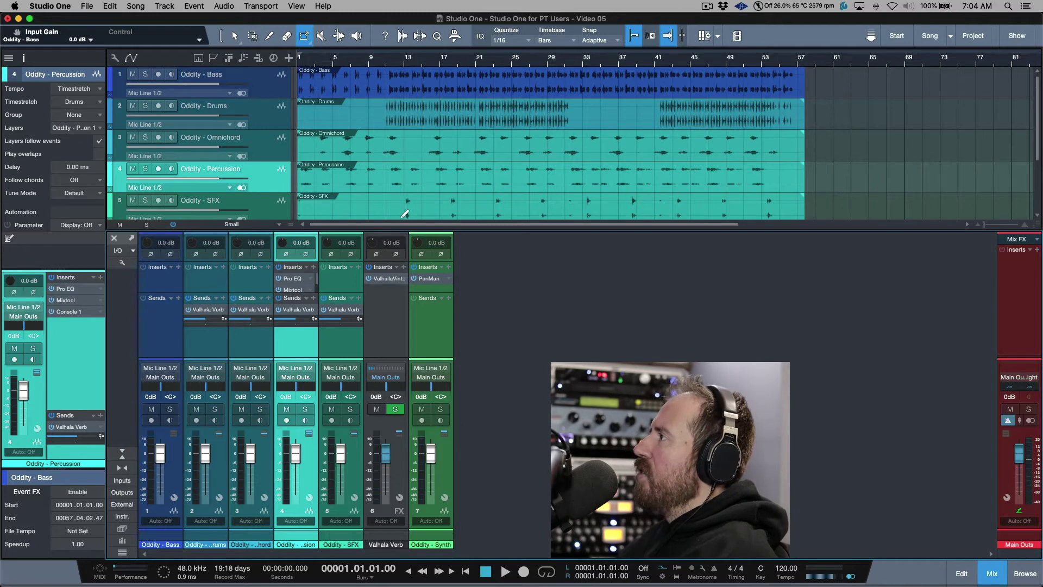
Increase the height of the mixer, insert Pro EQ on the Oddity - SFX channel, and move its window clear of the channels.
left_click_drag(398, 228, 405, 177)
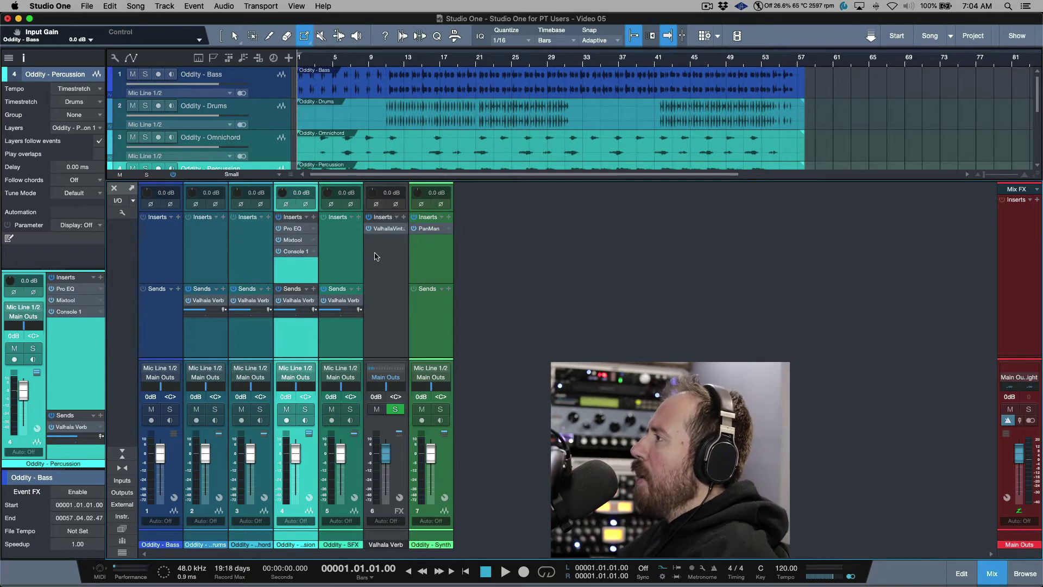
left_click(342, 251)
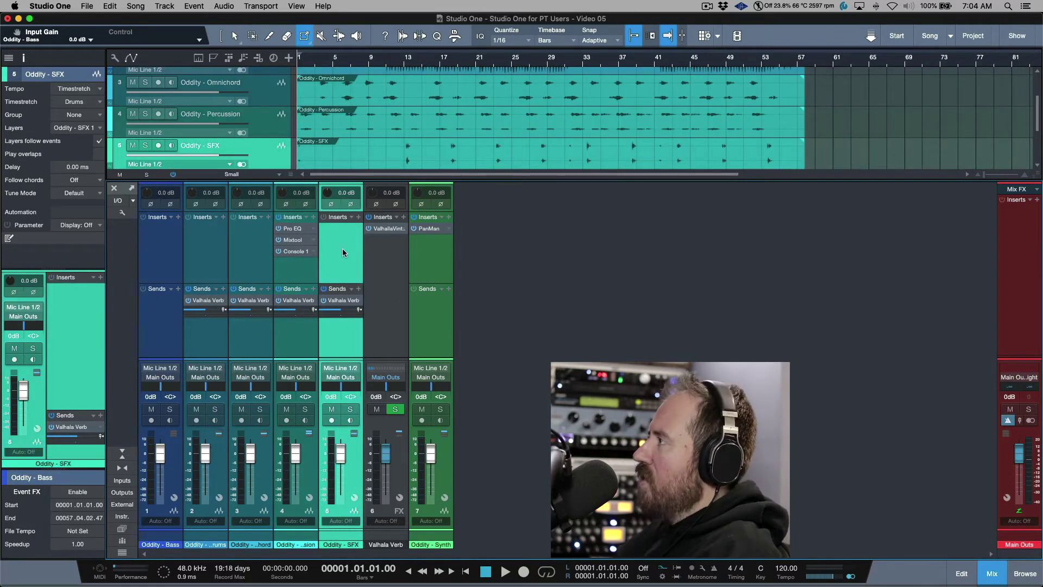
double_click(343, 249)
left_click_drag(552, 98, 709, 102)
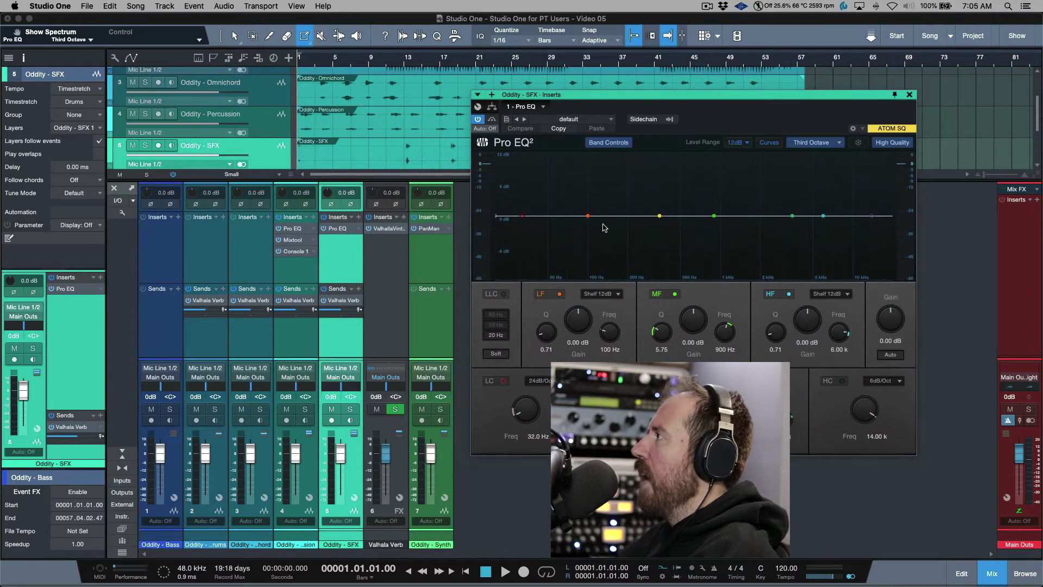
Shape the Pro EQ curve with a low cut at about 58.6 Hz, a slight low-mid dip, a 1.39 dB high-mid boost and an 11.25 kHz high cut.
left_click_drag(523, 217, 558, 215)
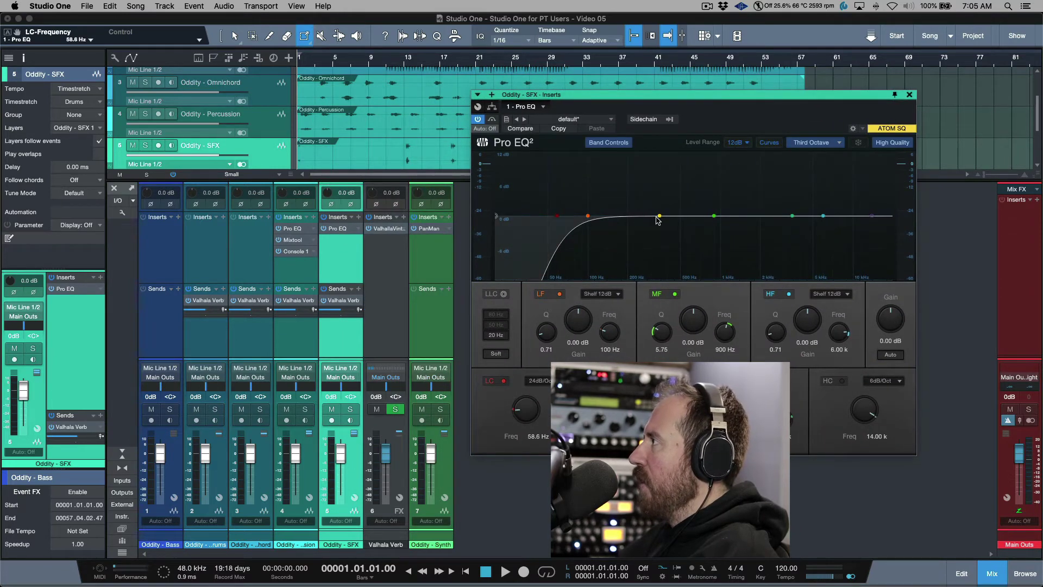
left_click_drag(658, 219, 659, 226)
left_click_drag(792, 215, 794, 208)
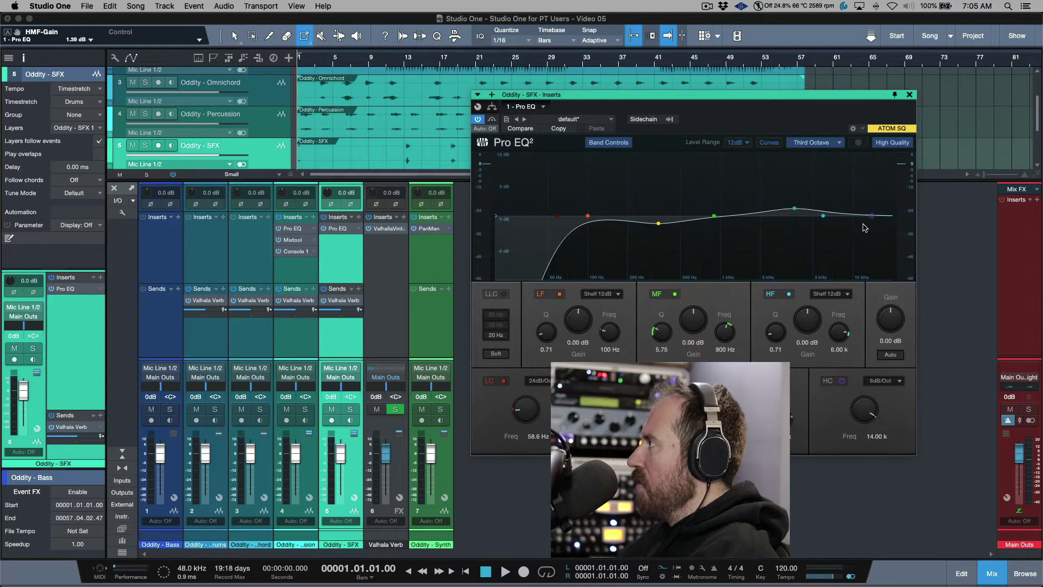
left_click_drag(872, 216, 859, 216)
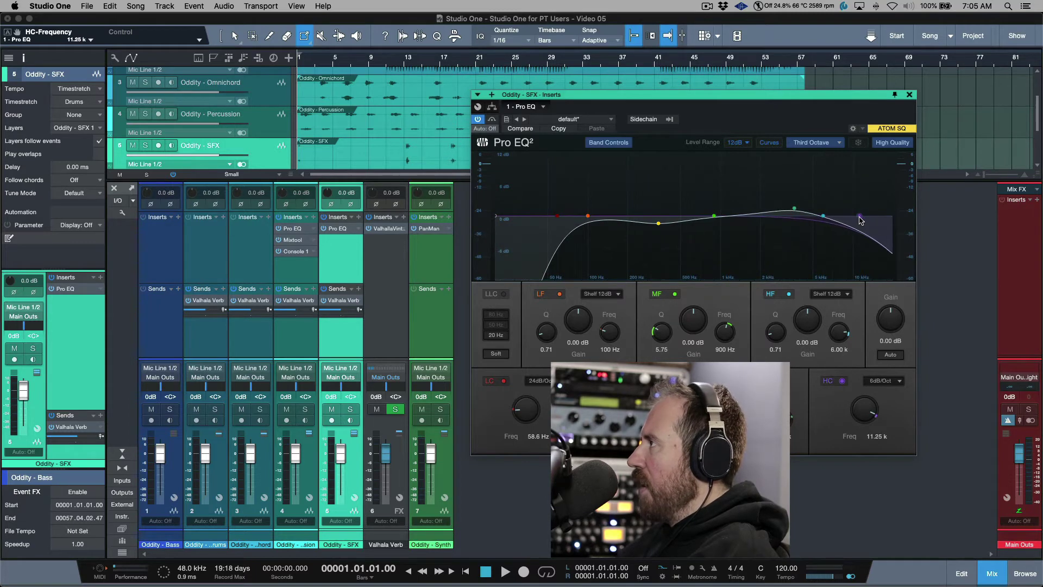
Expand the Pro EQ insert on the Oddity - SFX channel to display its miniature EQ curve.
left_click(340, 228)
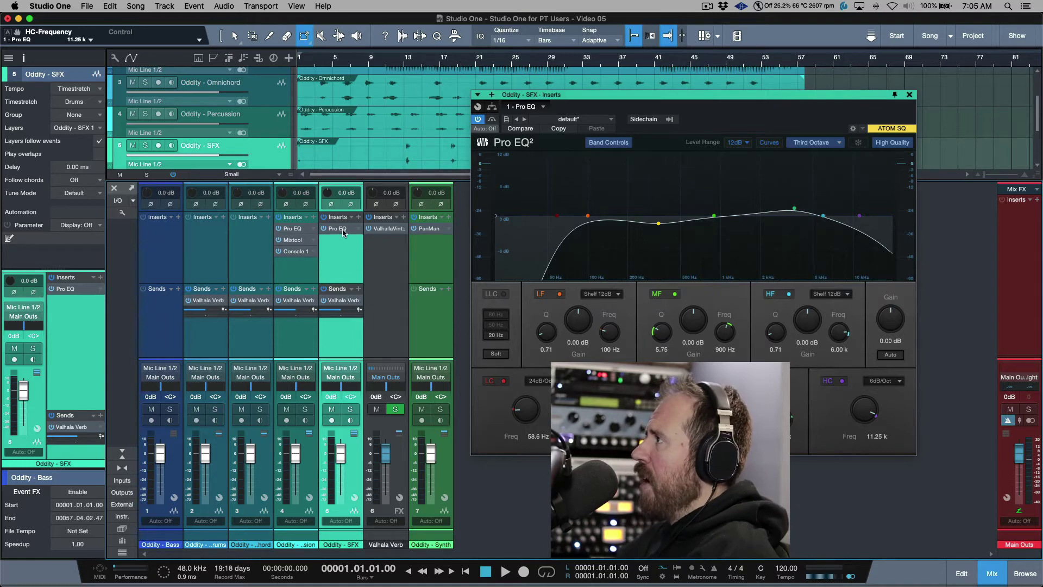
left_click(341, 232)
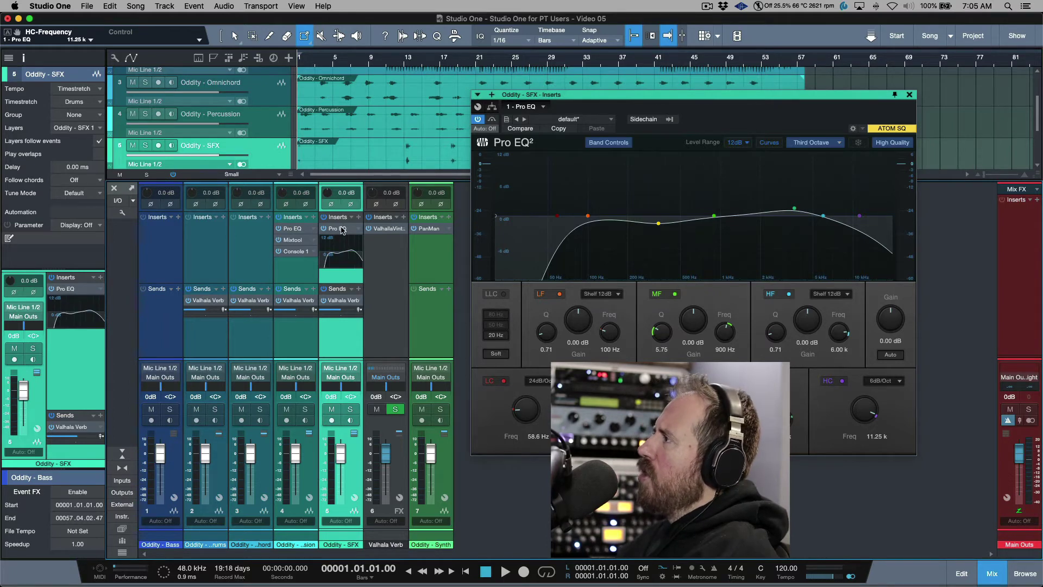
Collapse the miniature EQ curve on the Oddity - SFX channel and close the Pro EQ window.
left_click(342, 230)
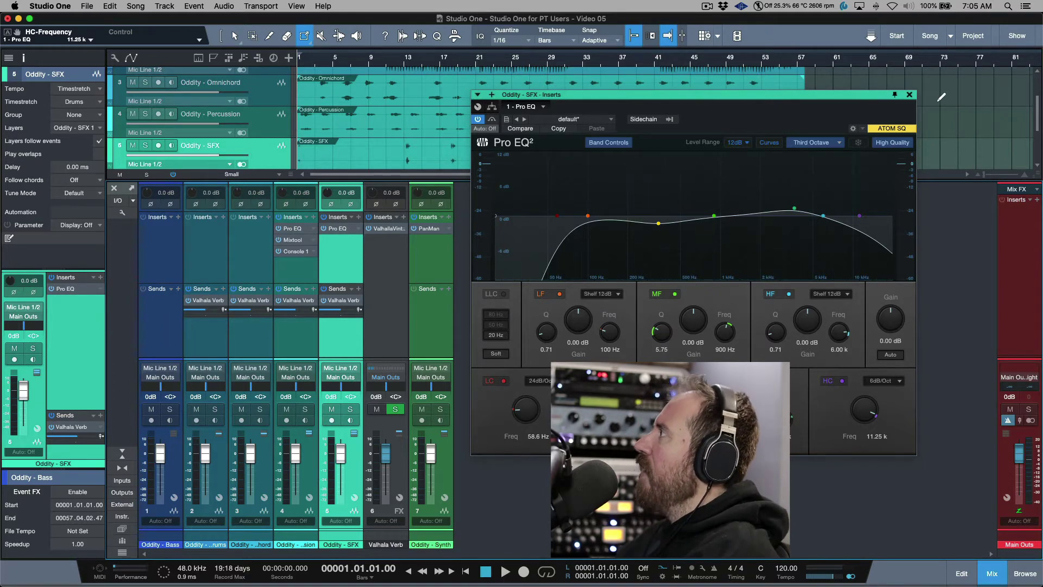
left_click(910, 94)
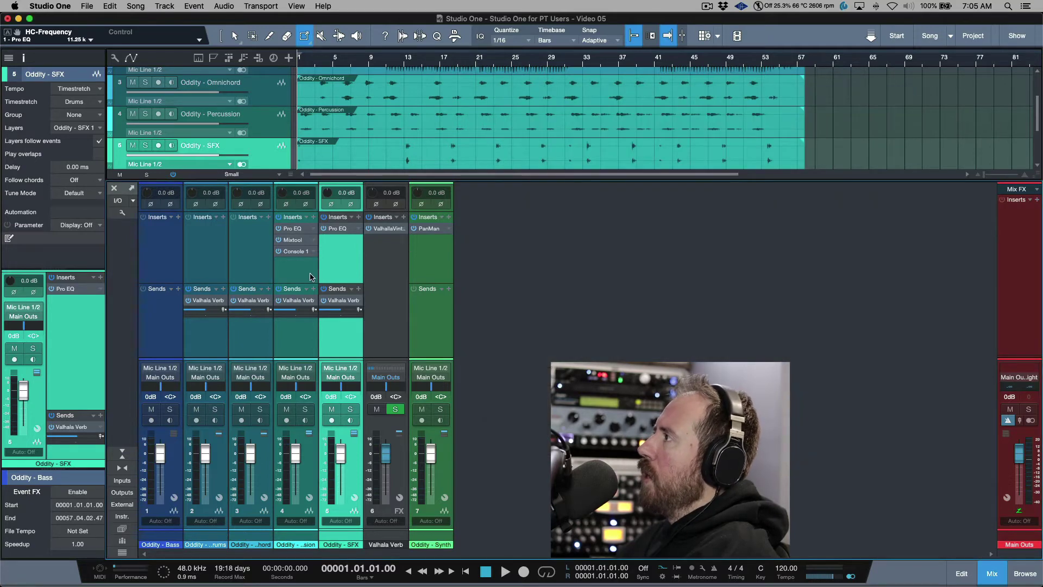
Try copying the Pro EQ insert from Oddity - SFX to the Omnichord and Drums channels together, and undo the copy.
left_click(257, 260)
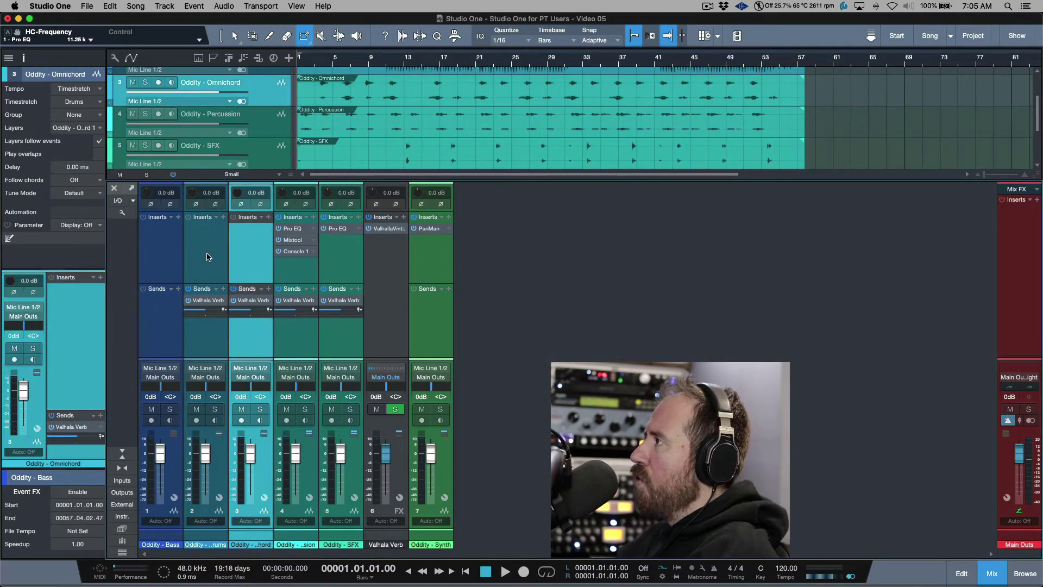
left_click(206, 256, "shift")
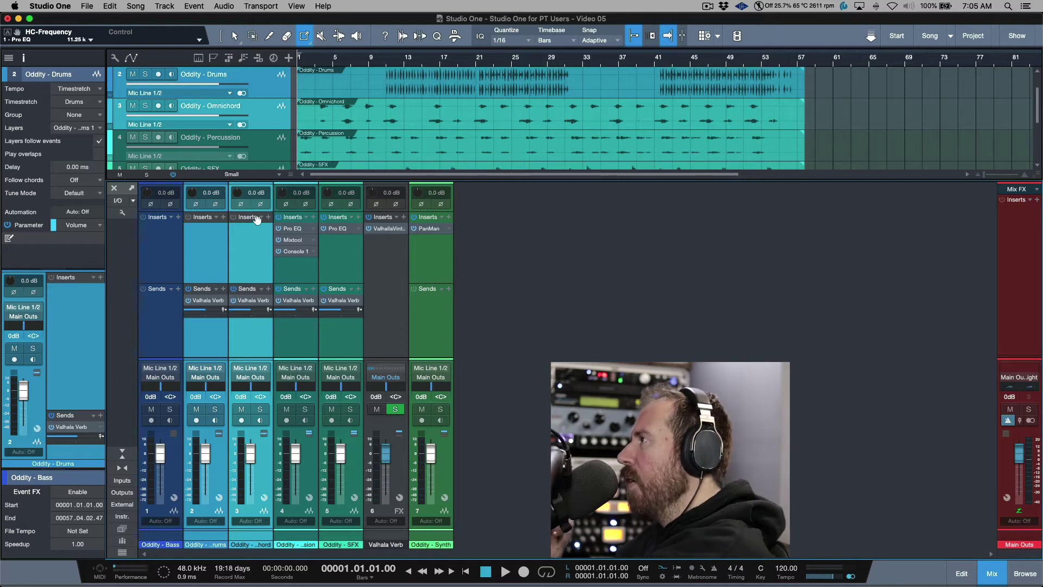
left_click_drag(343, 232, 255, 250)
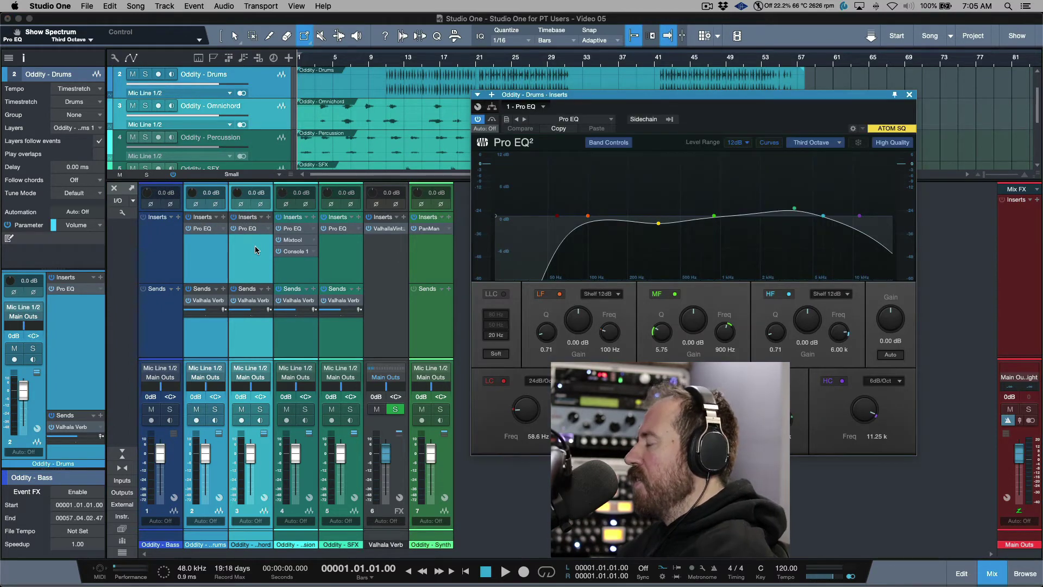
key("super+z")
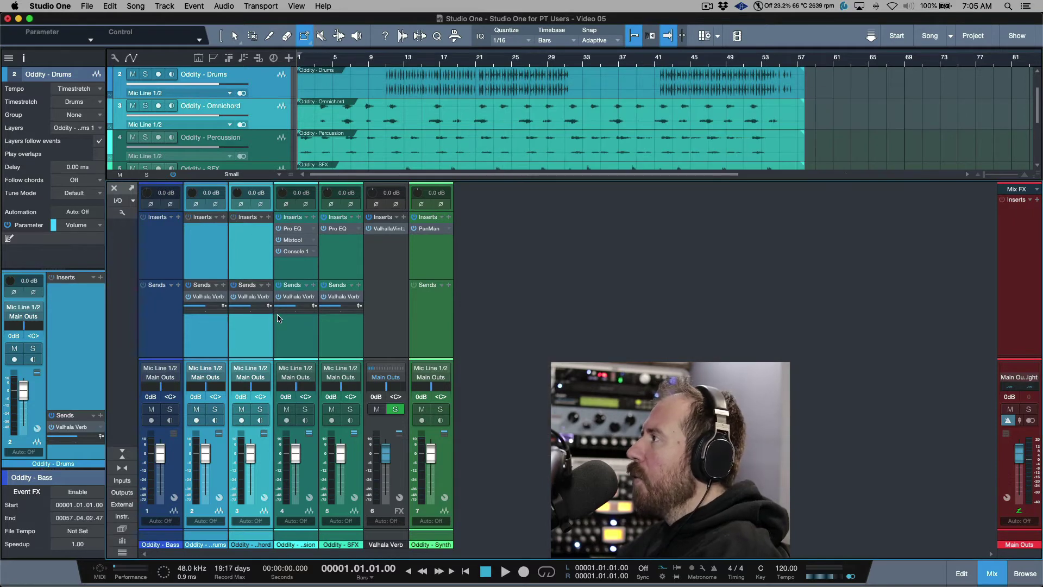
Copy the Valhalla Verb send to Oddity - Bass, and remove all sends from the Bass, Drums and Omnichord channels at once.
double_click(162, 305)
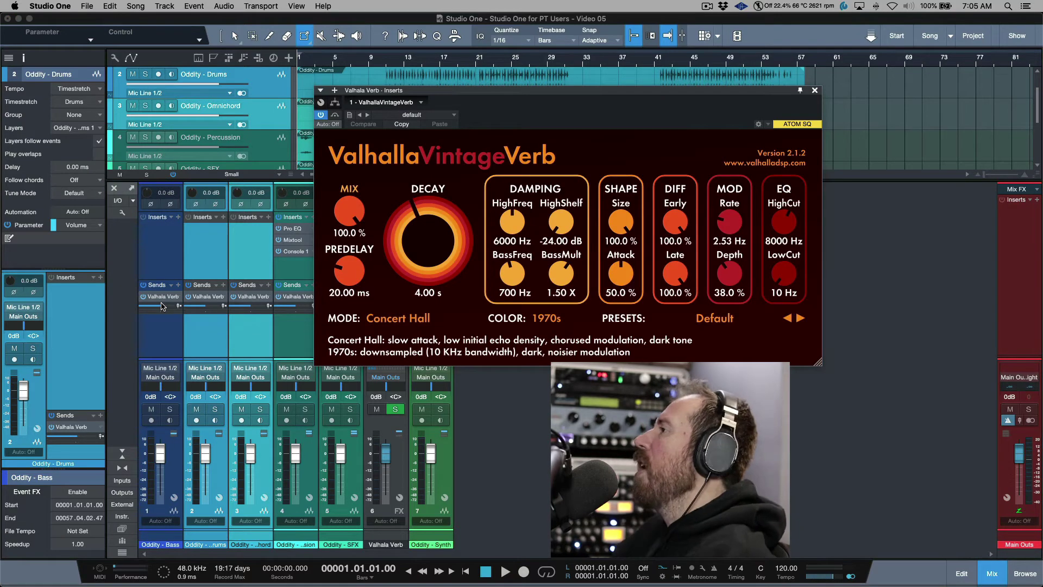
left_click(815, 91)
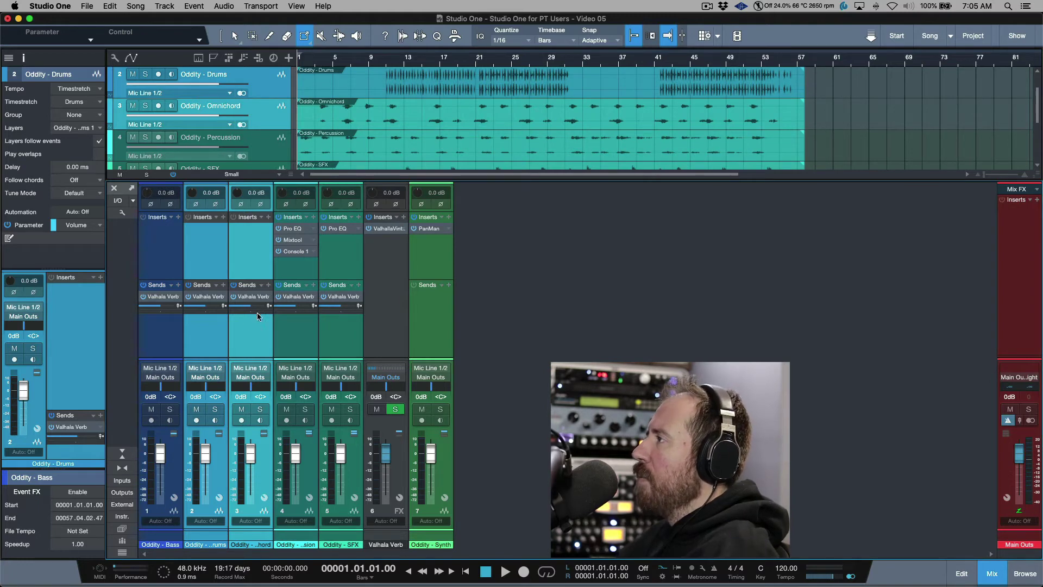
left_click(176, 338)
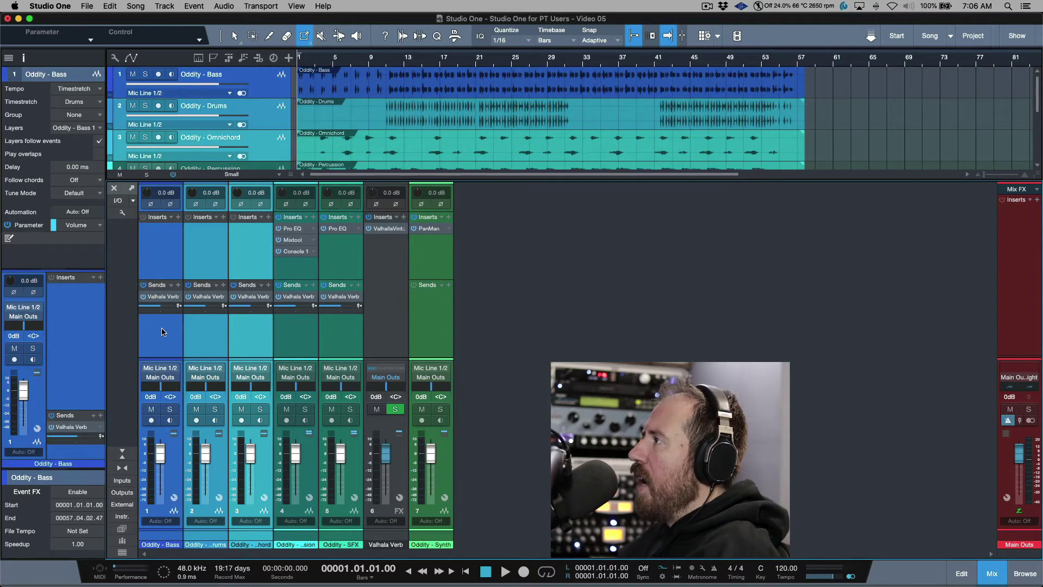
right_click(168, 293)
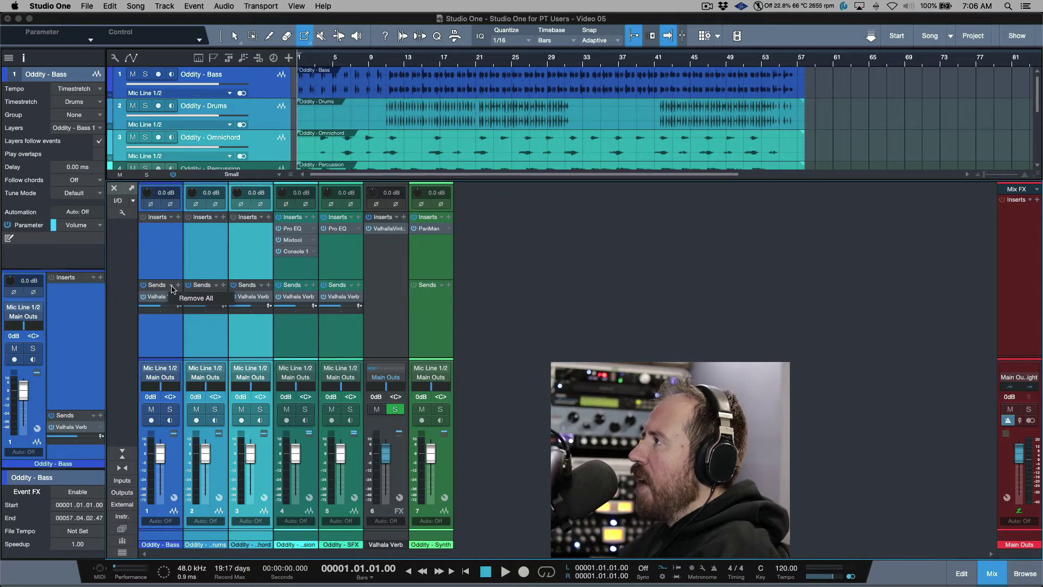
left_click(196, 302)
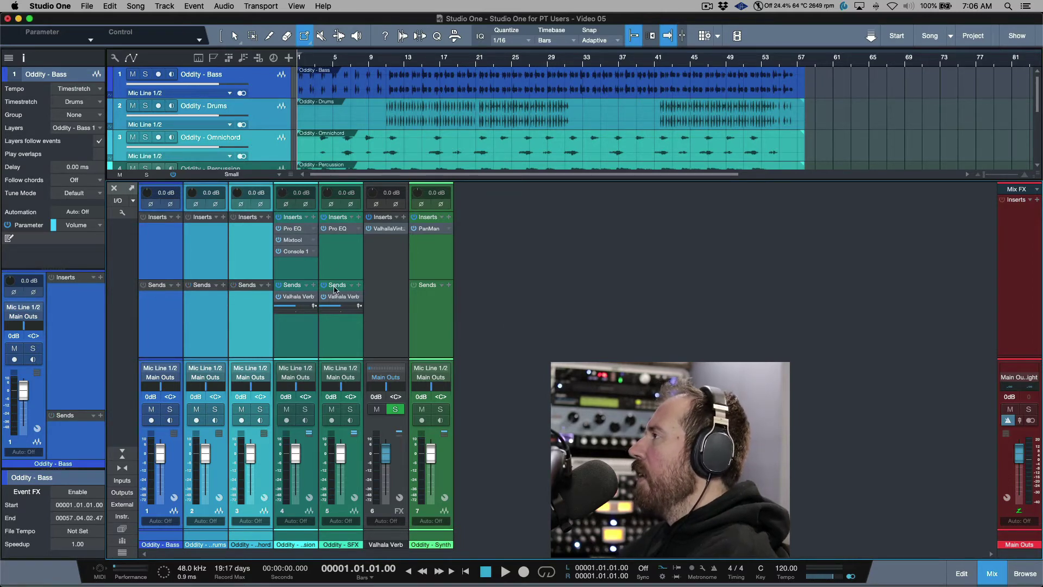
Try copying Mixtool from Oddity - Percussion to Bass, Drums and Omnichord, and Console 1 to Drums alone, undoing both copies.
left_click_drag(283, 243, 258, 243)
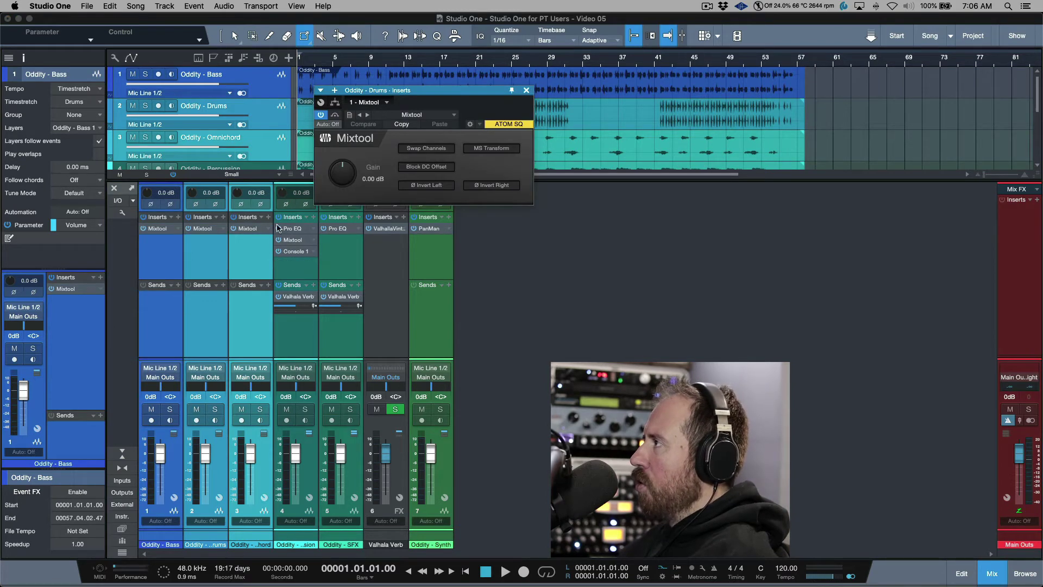
key("super+z")
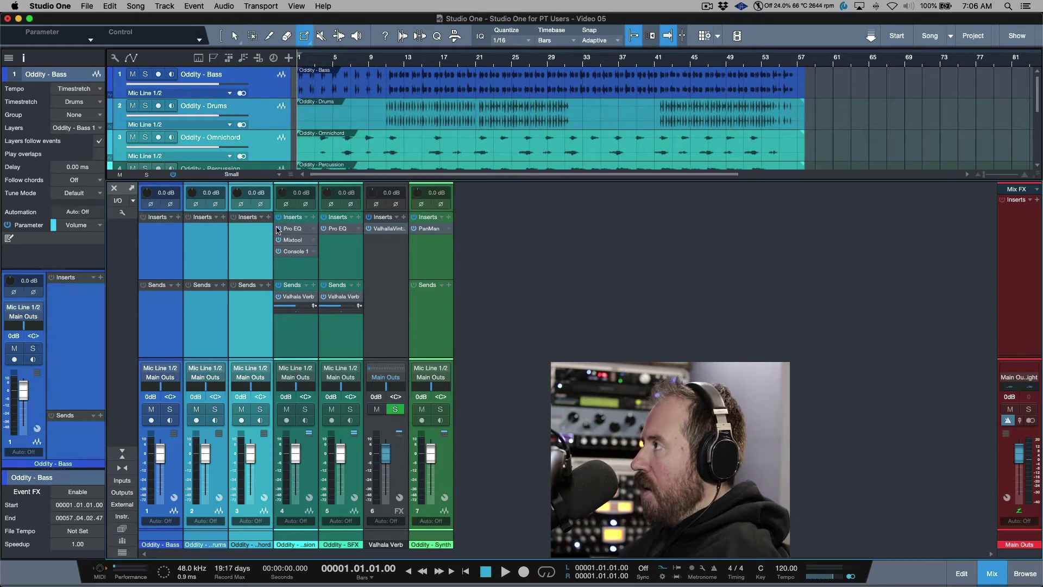
left_click(292, 265)
left_click_drag(293, 240, 214, 235)
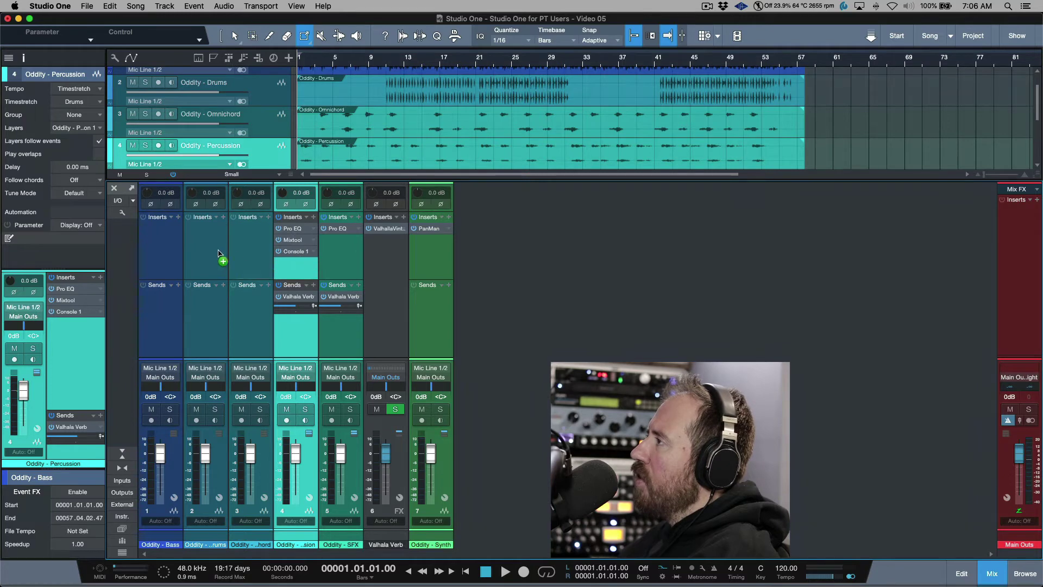
left_click_drag(207, 254, 207, 253)
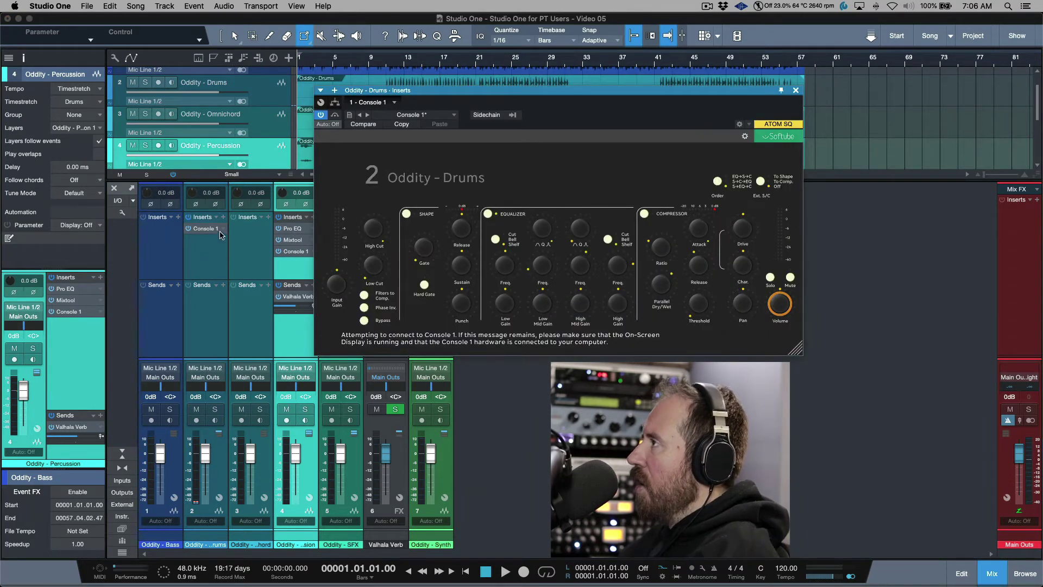
left_click_drag(210, 233, 237, 233)
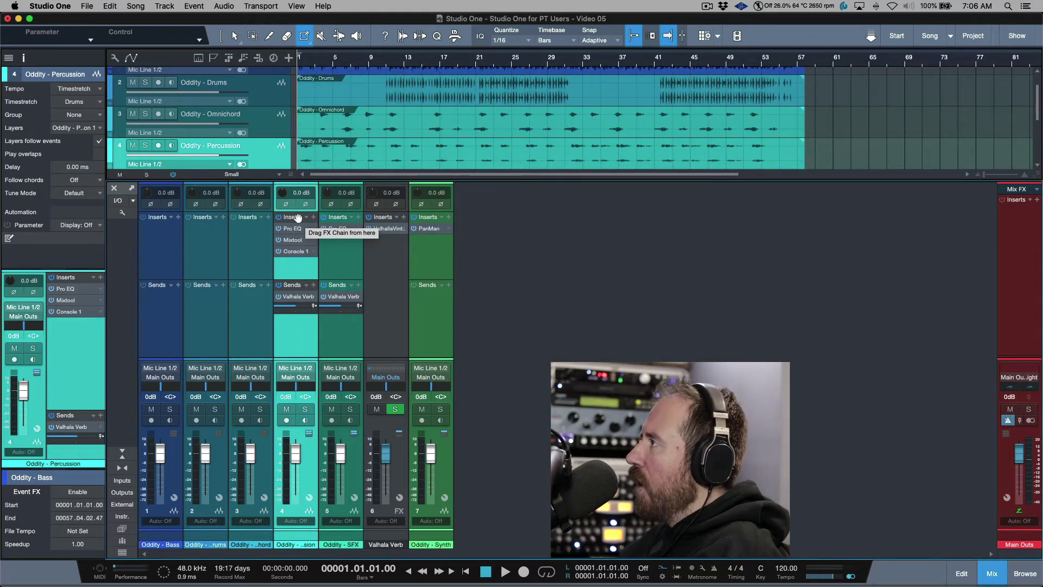
Try copying Oddity - Percussion's whole insert chain to Omnichord, and to Bass and Drums together, undoing each copy.
left_click_drag(298, 218, 248, 235)
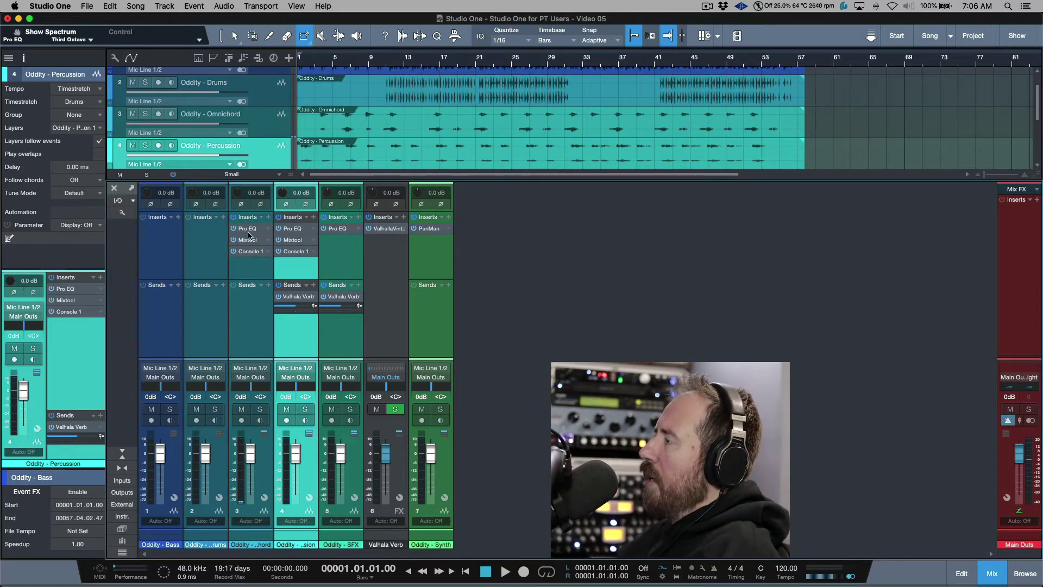
key("super+z")
left_click(227, 259)
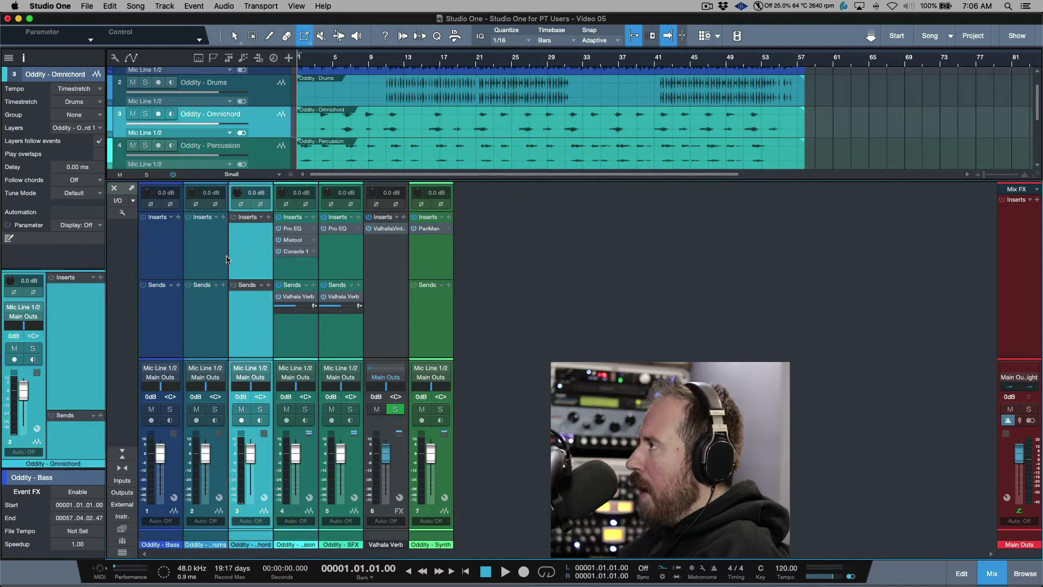
left_click(206, 261)
left_click(166, 264, "shift")
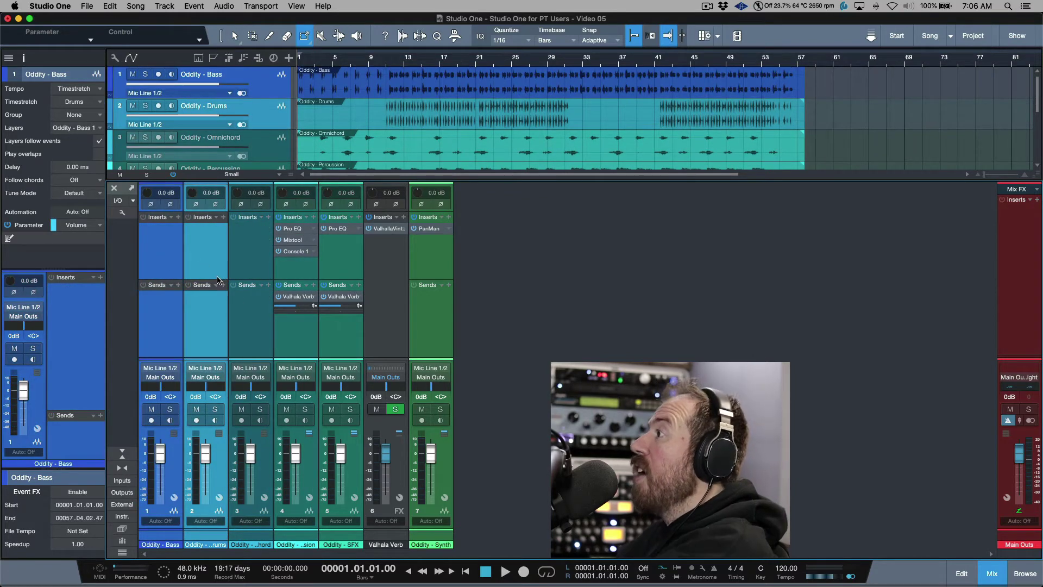
left_click_drag(294, 217, 201, 243)
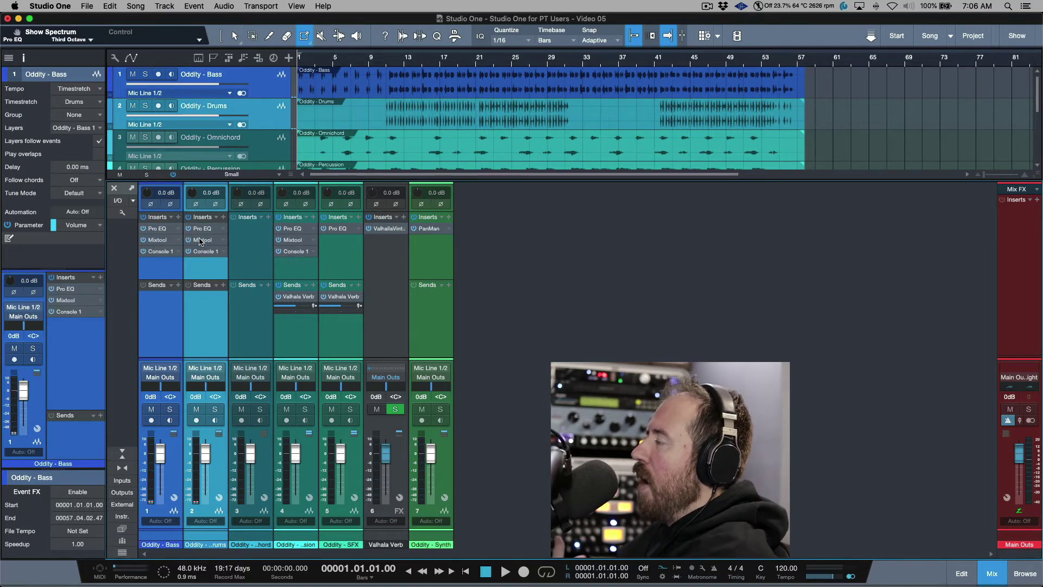
key("super+z")
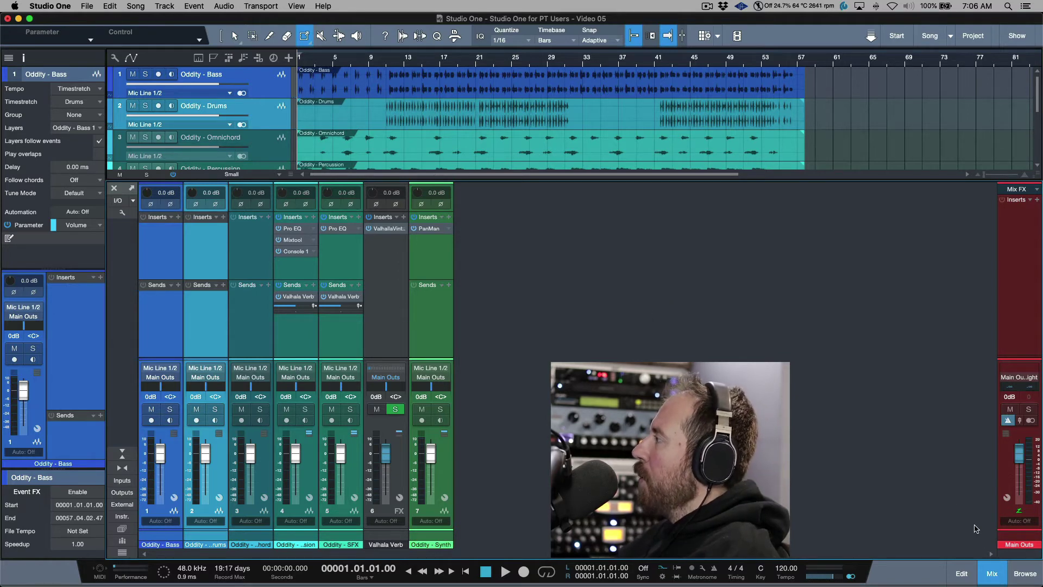
Add H-Delay Stereo from the favorite effects as a send on Oddity - Percussion with its own FX channel, and close its window.
left_click(1025, 573)
scroll(944, 386, "up", 10)
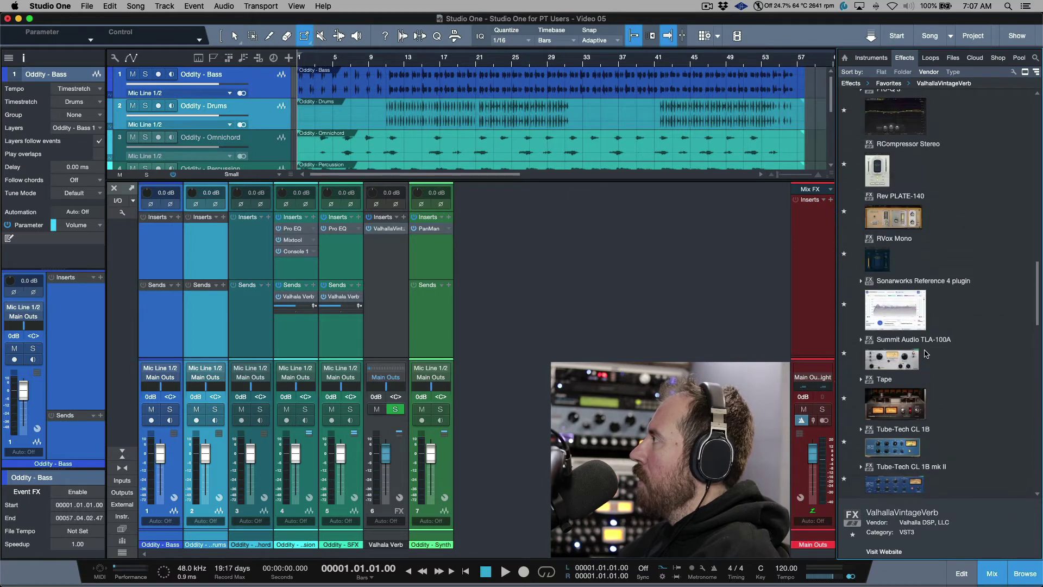
scroll(926, 353, "up", 10)
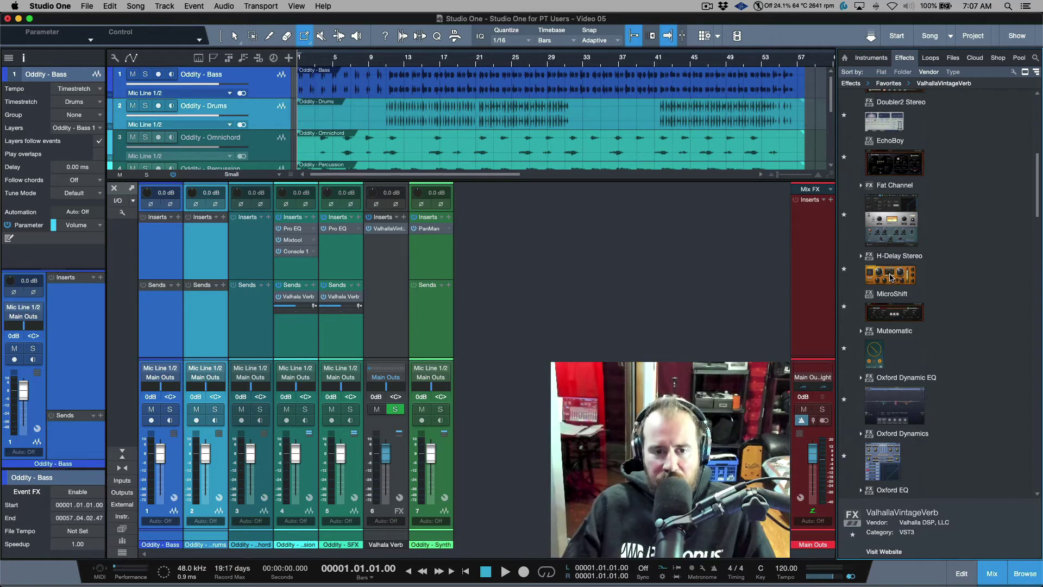
left_click(891, 277)
left_click_drag(891, 278, 308, 341)
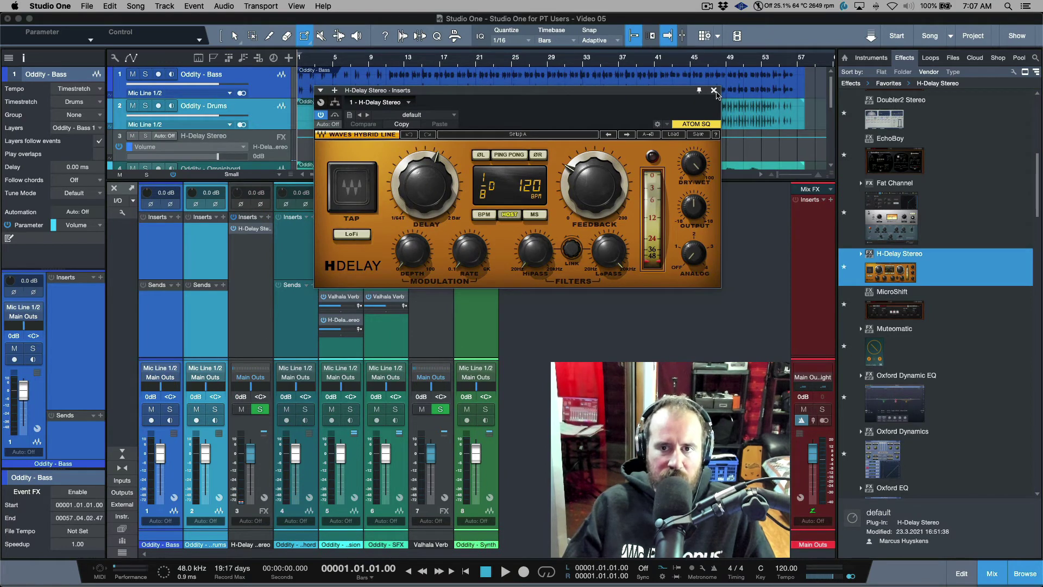
left_click(714, 90)
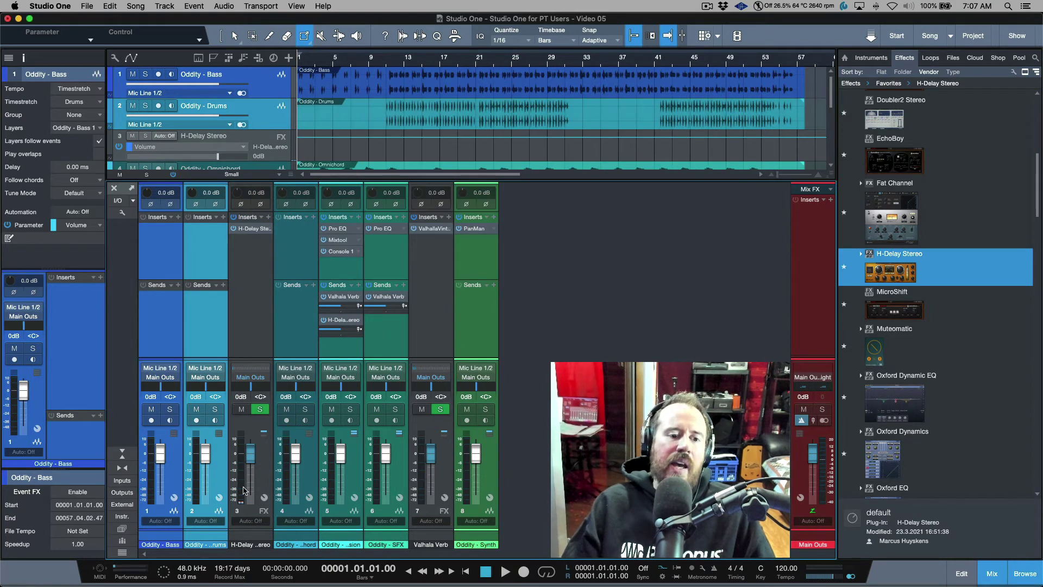
Rename the H-Delay Stereo FX channel to H-Delay and place it between the Valhalla Verb and Oddity - Synth channels.
left_click(257, 545)
key("BackSpace")
key("BackSpace")
key("BackSpace")
key("BackSpace")
key("BackSpace")
key("BackSpace")
key("BackSpace")
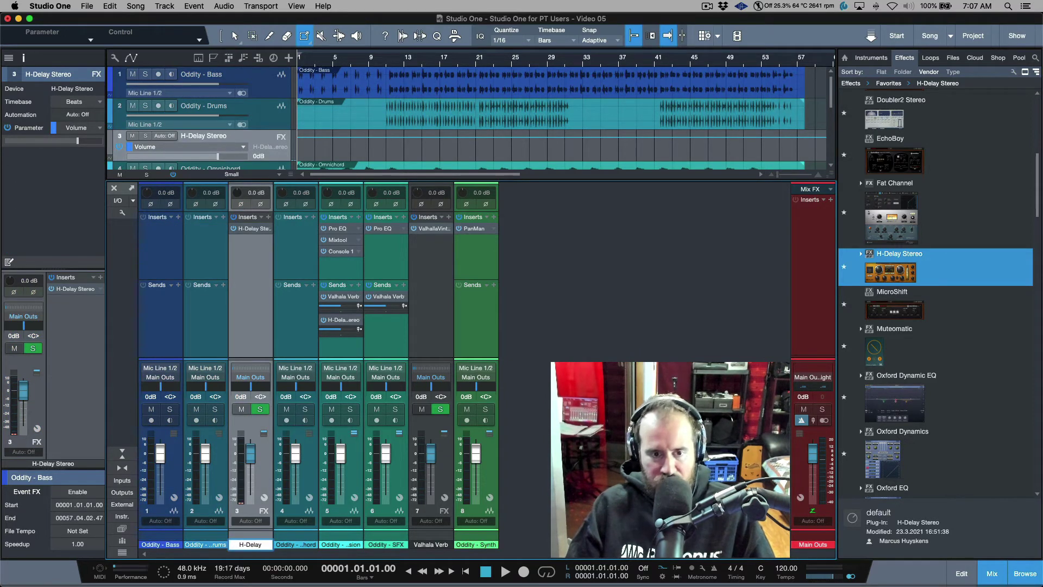
key("Return")
left_click_drag(372, 332, 439, 333)
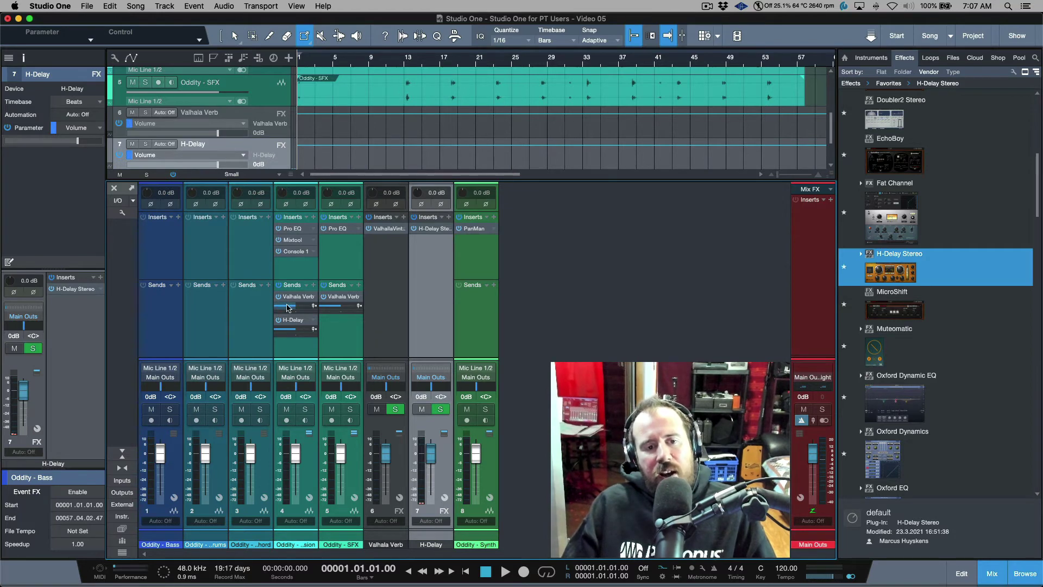
Try copying the Valhalla Verb send from Oddity - Percussion to Drums, undo the copy and close the reverb window.
left_click_drag(296, 297, 214, 301)
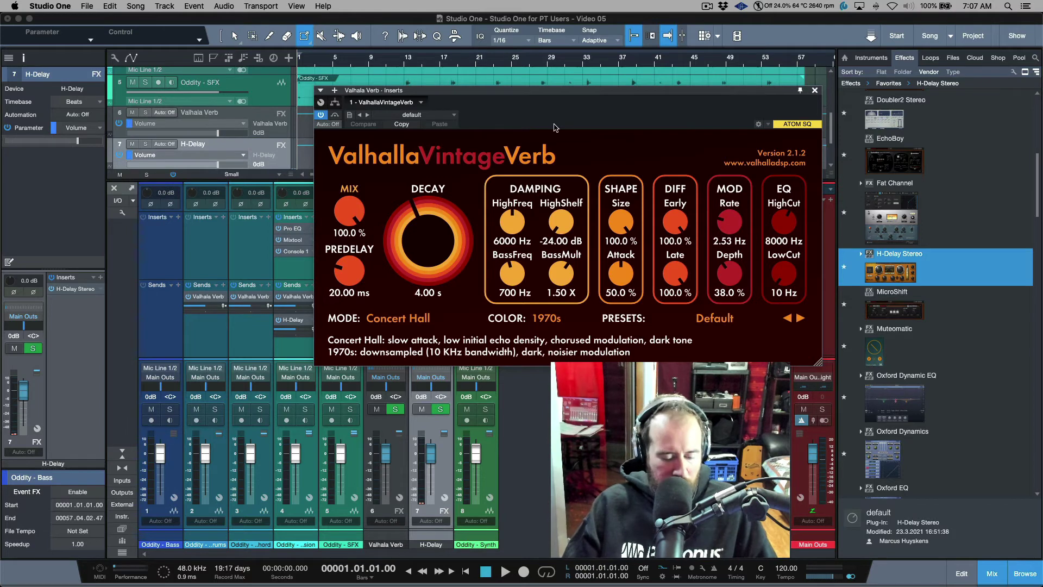
key("super+z")
key("super+z")
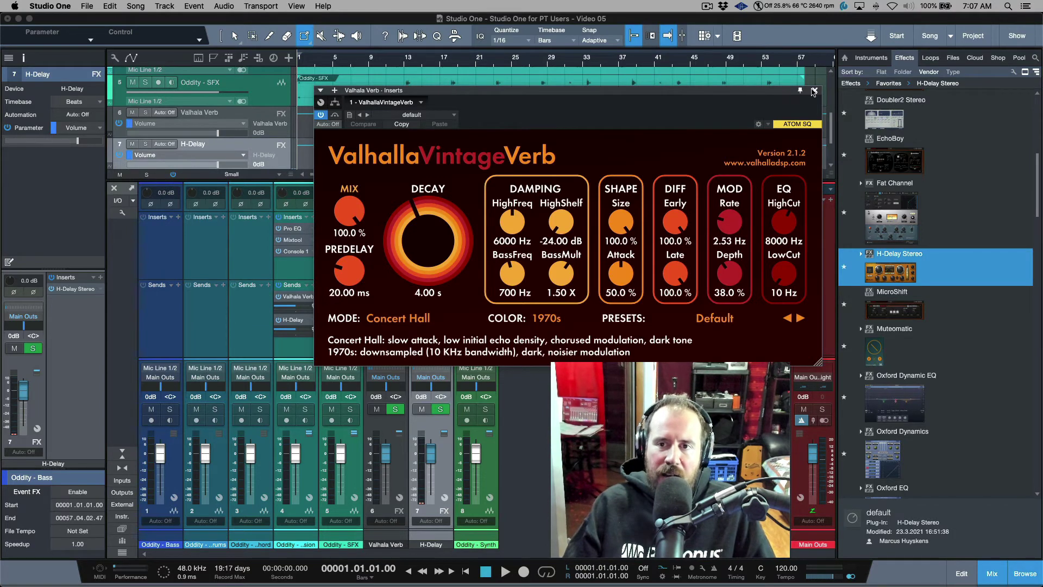
left_click(814, 91)
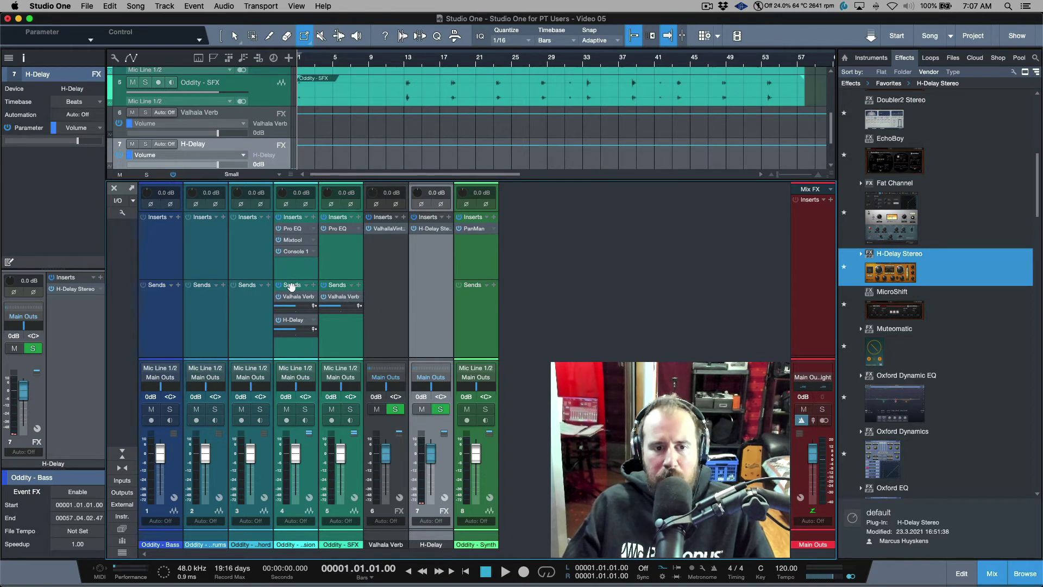
Try copying all of Oddity - Percussion's sends to Omnichord, and to Bass and Drums together, undoing each copy.
left_click_drag(292, 289, 252, 315)
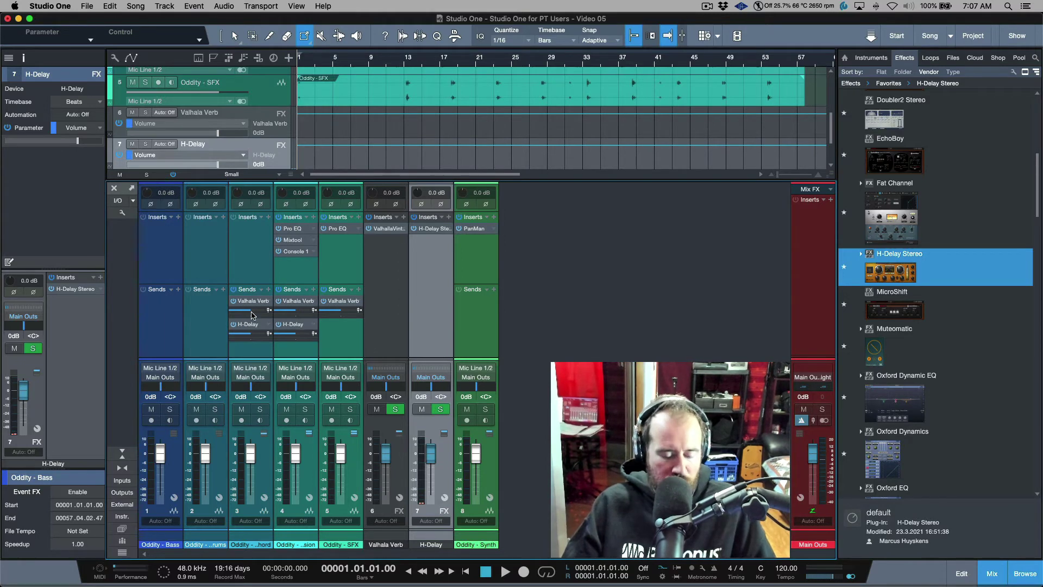
key("ctrl+z")
left_click(209, 321)
left_click(163, 322, "shift")
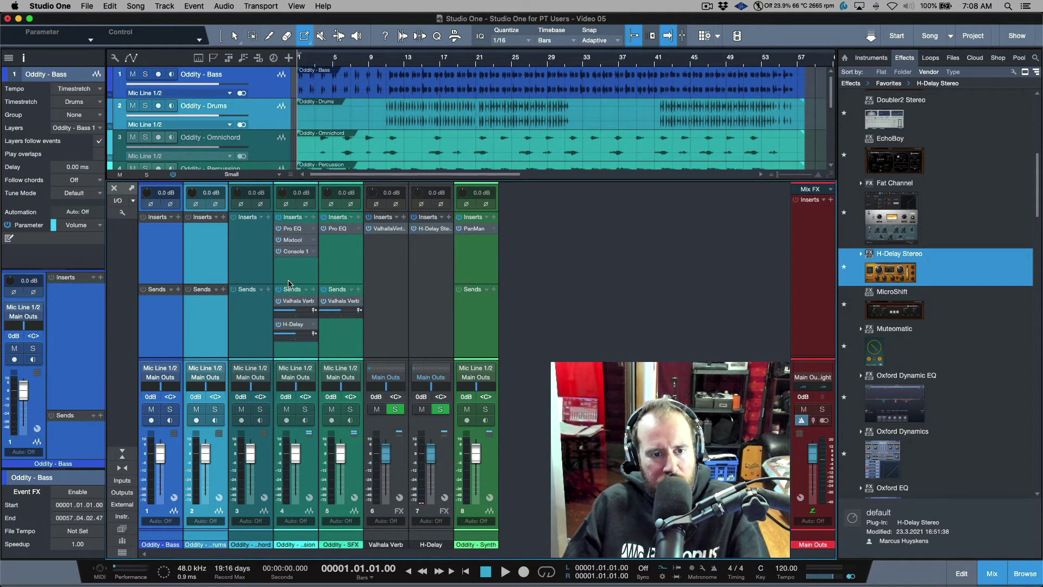
left_click_drag(289, 282, 288, 280)
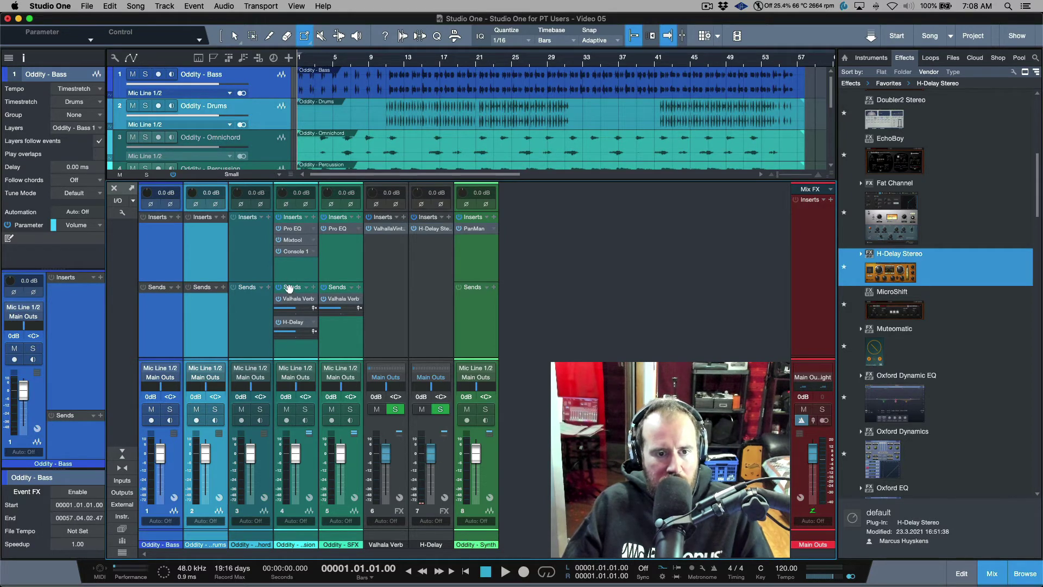
left_click_drag(289, 287, 213, 314)
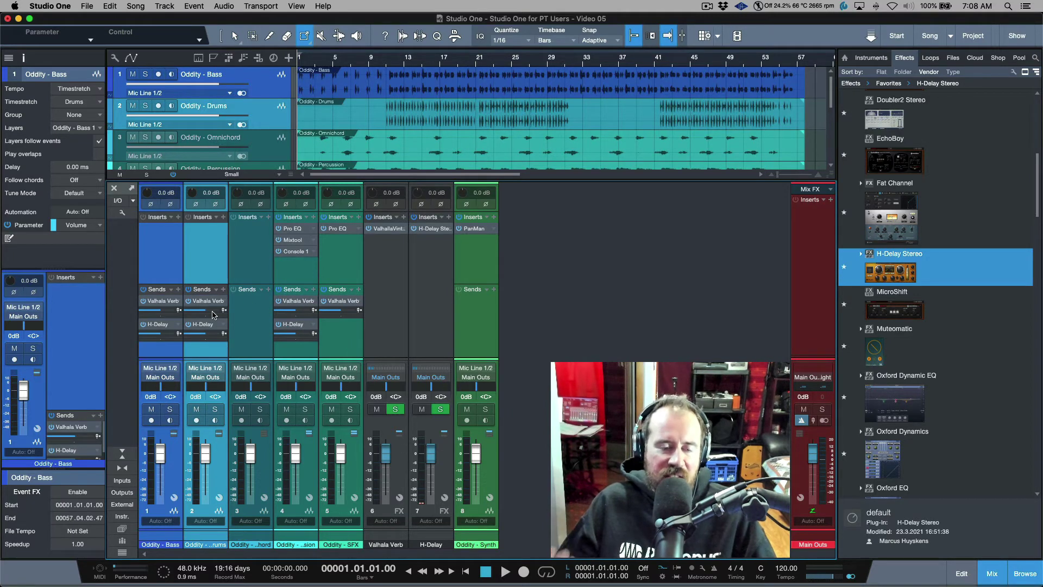
key("super+z")
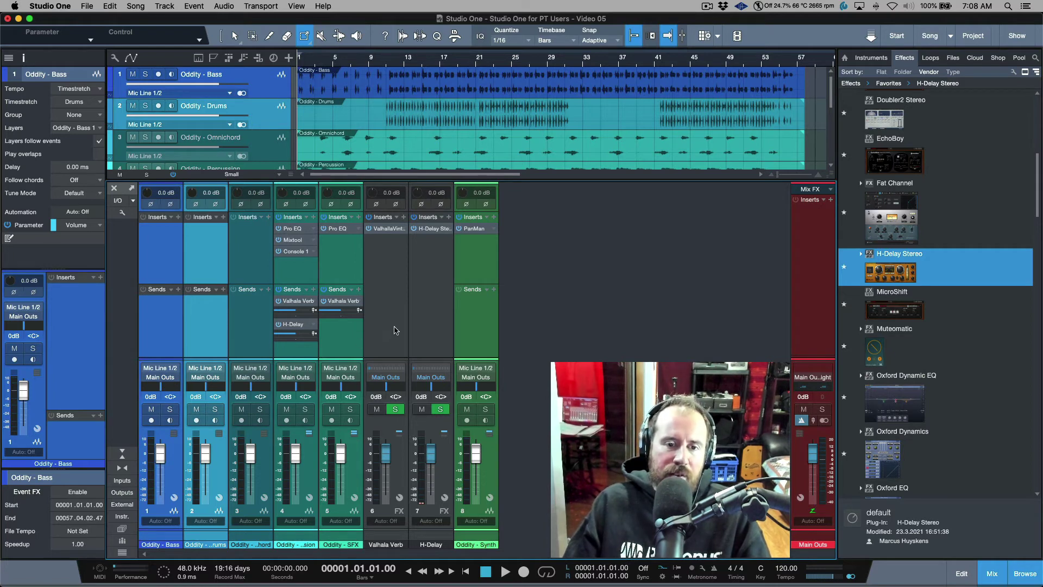
Try adding a bus channel next to Valhalla Verb, and remove it after checking Oddity - SFX's available send destinations.
left_click(429, 323)
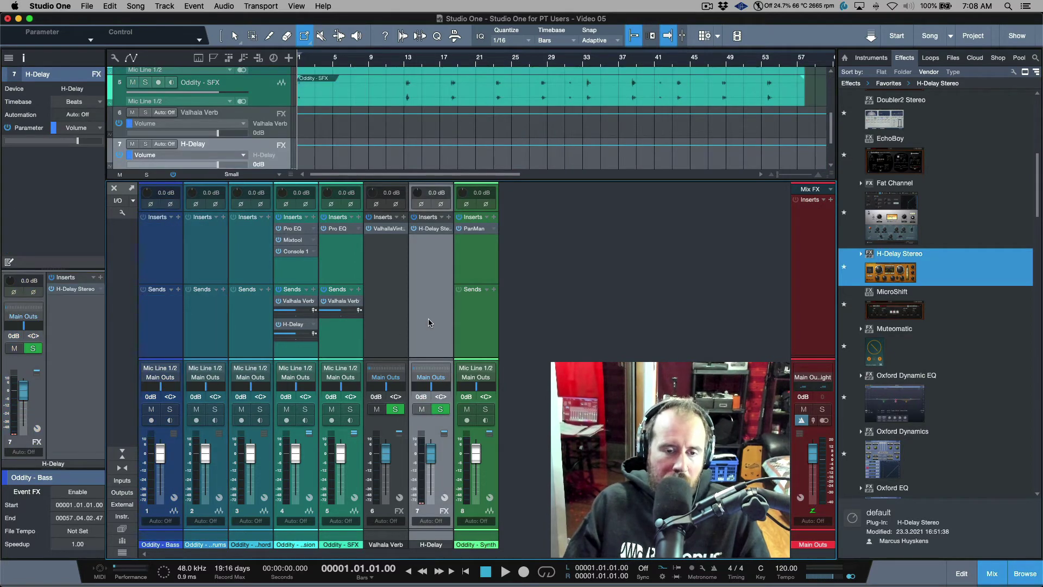
left_click(389, 318)
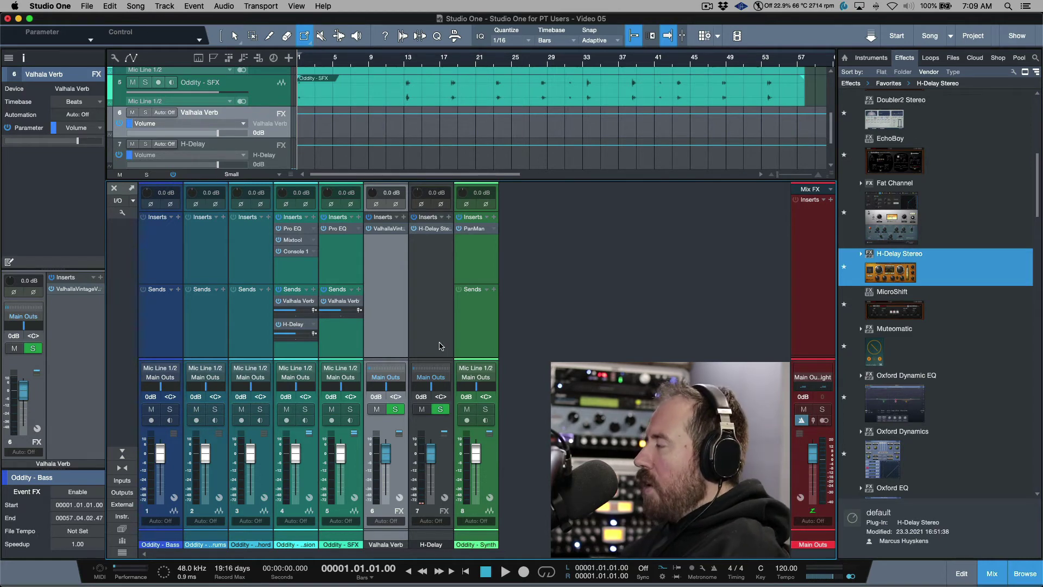
right_click(586, 322)
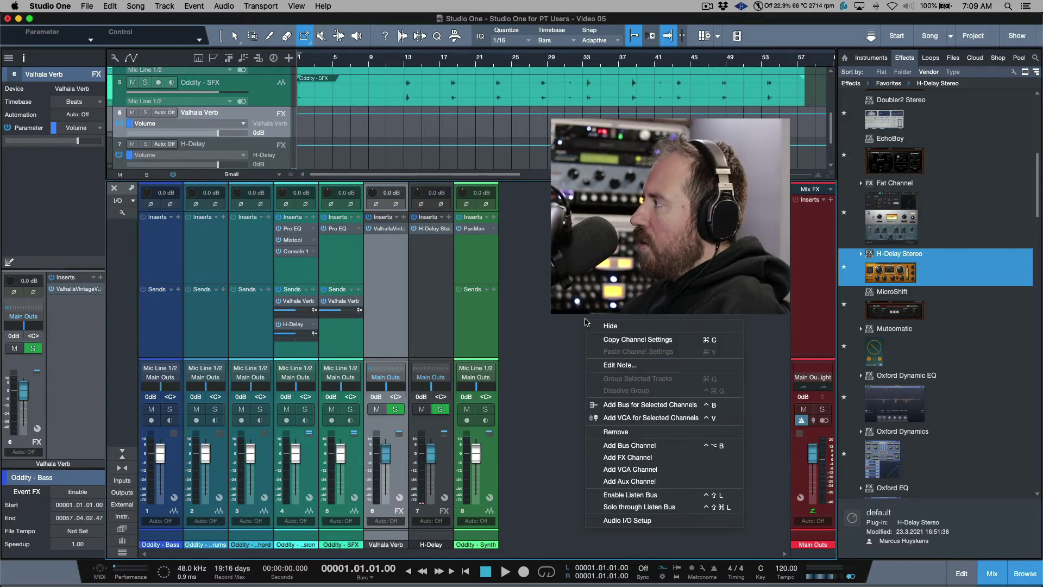
left_click(594, 448)
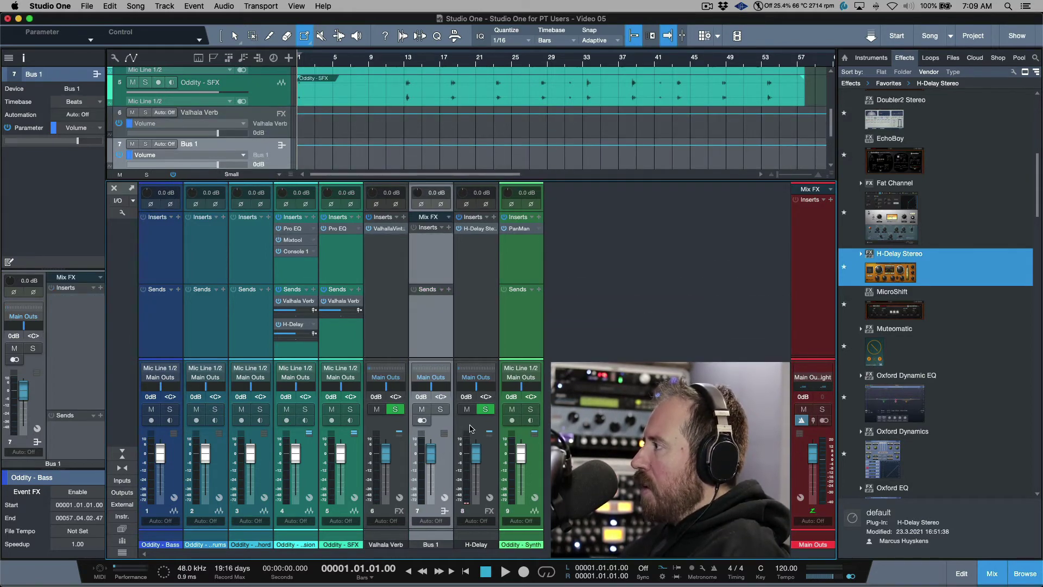
left_click(358, 289)
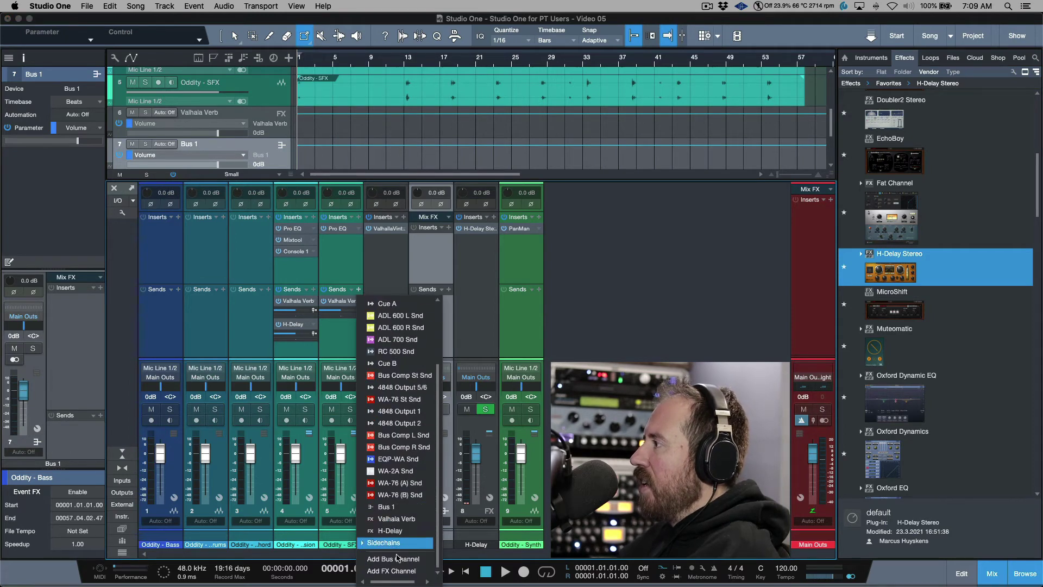
key("Escape")
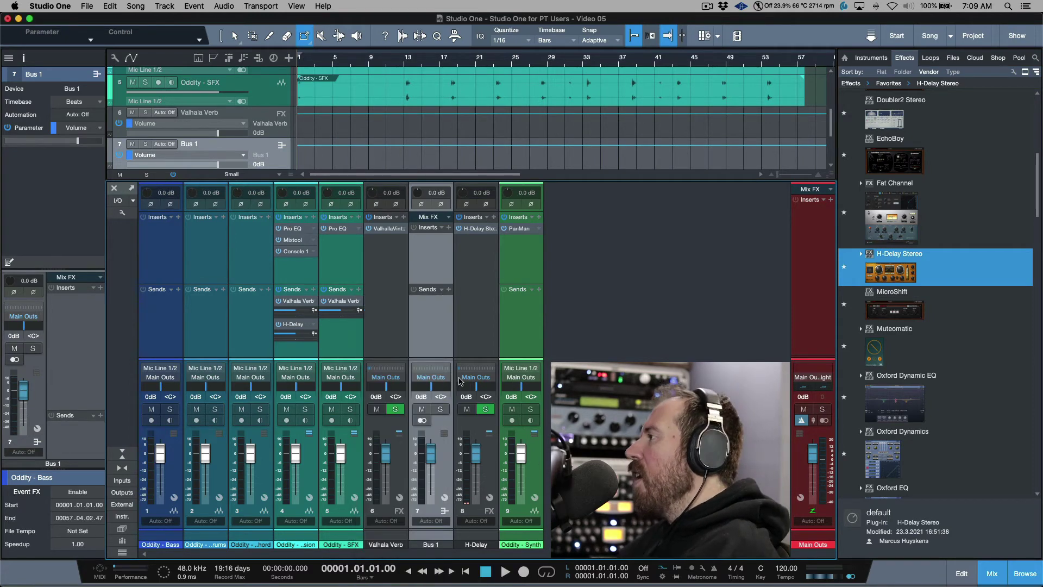
right_click(435, 328)
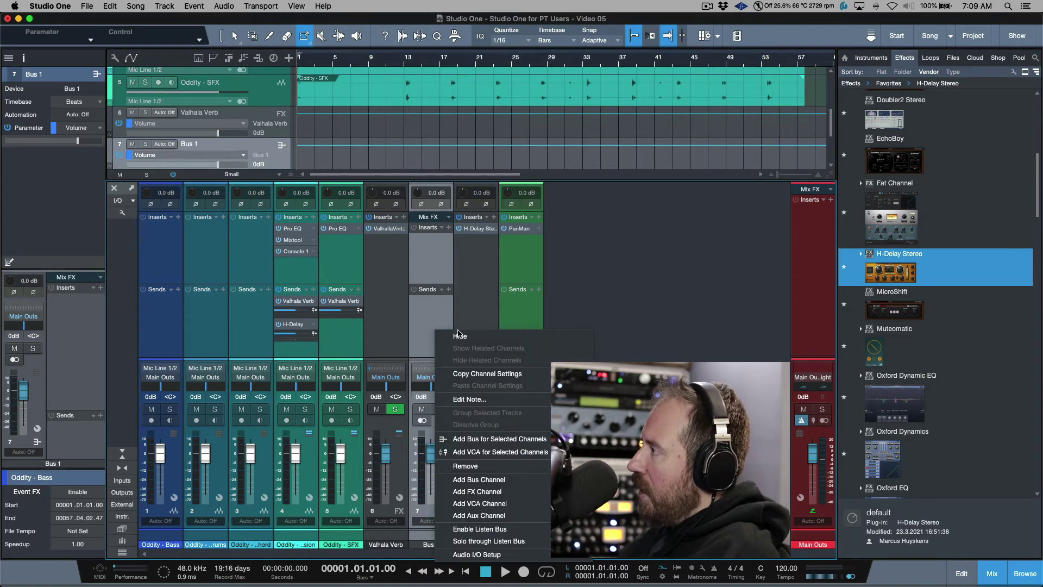
left_click(470, 465)
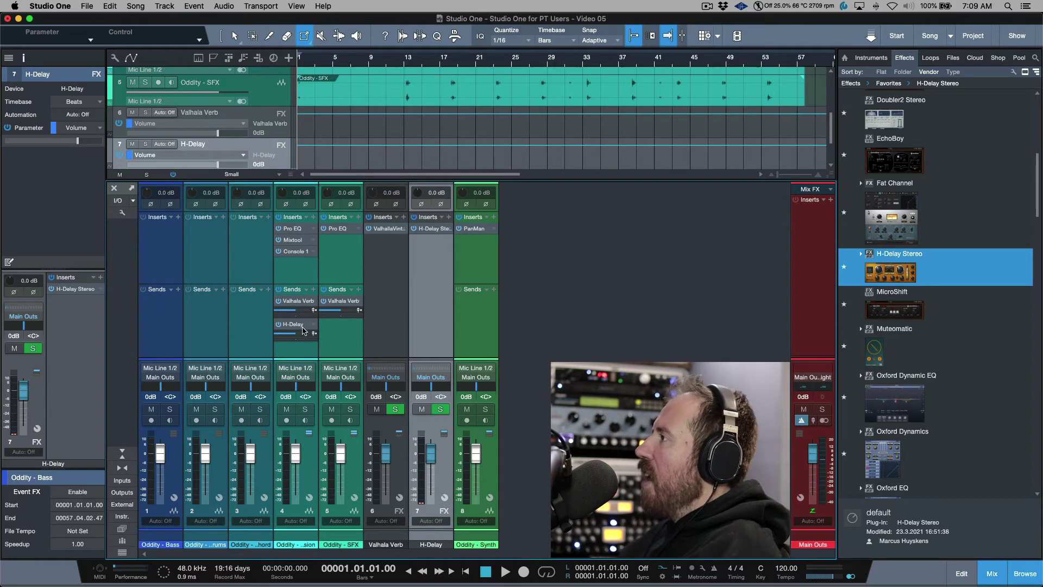
Add EchoBoy from the favorite effects as a send on Oddity - SFX with its own bus channel, and close its window.
scroll(925, 350, "up", 3)
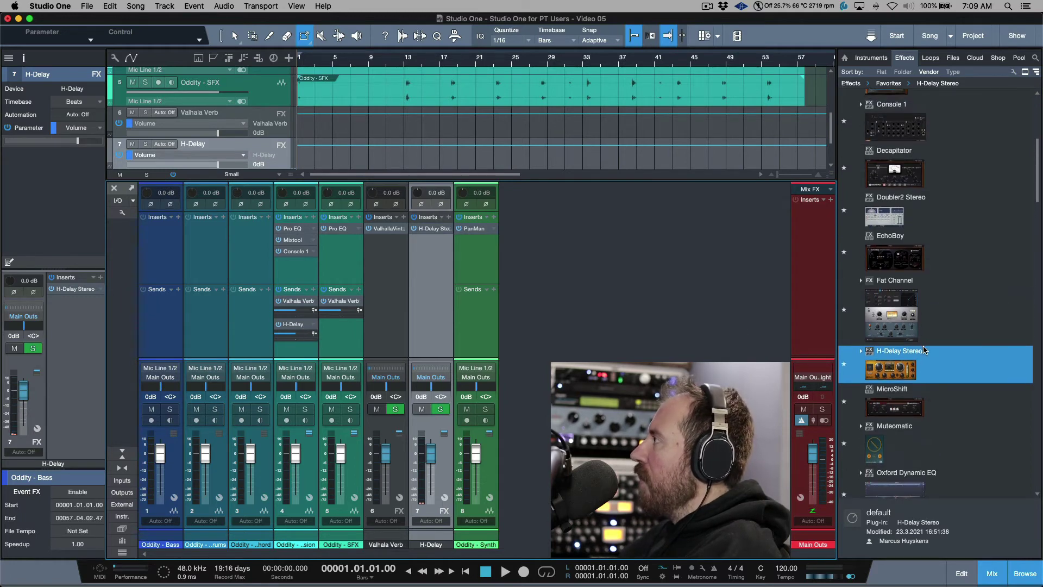
left_click(890, 266)
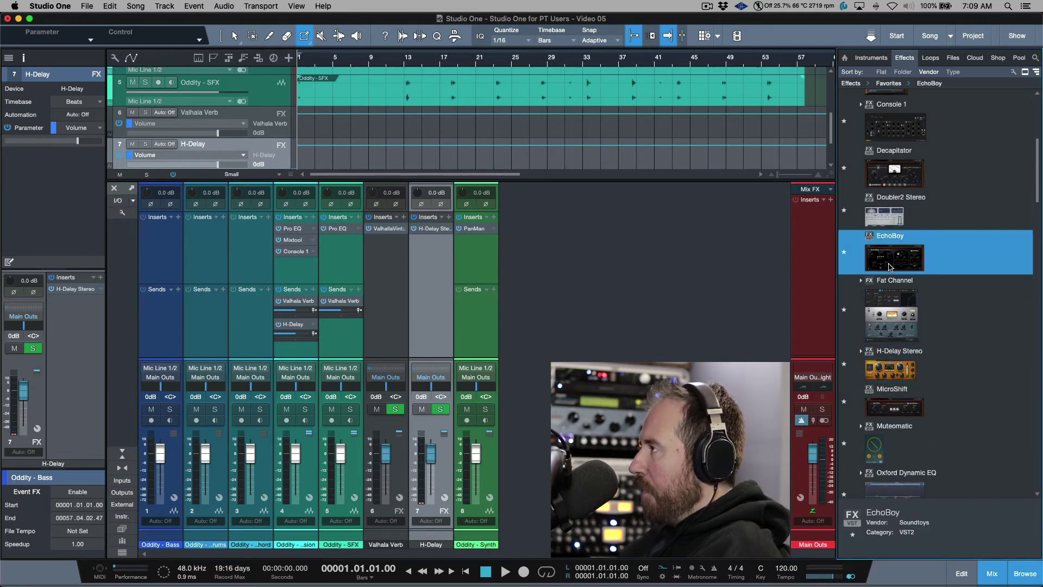
left_click(337, 342)
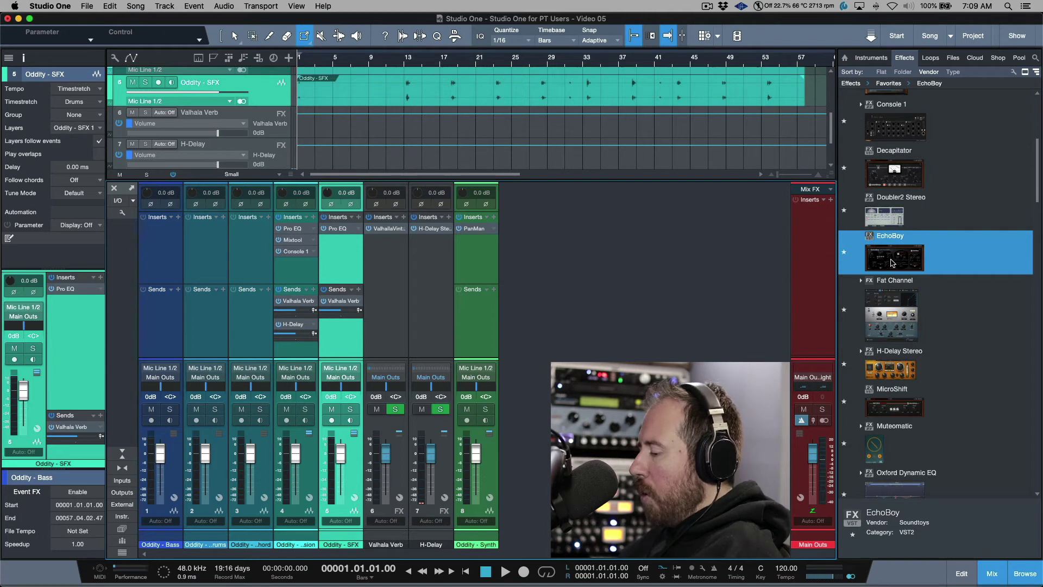
left_click_drag(891, 263, 344, 336)
key("alt")
key("alt")
key("alt")
key("alt")
key("alt")
key("alt")
key("alt")
key("alt")
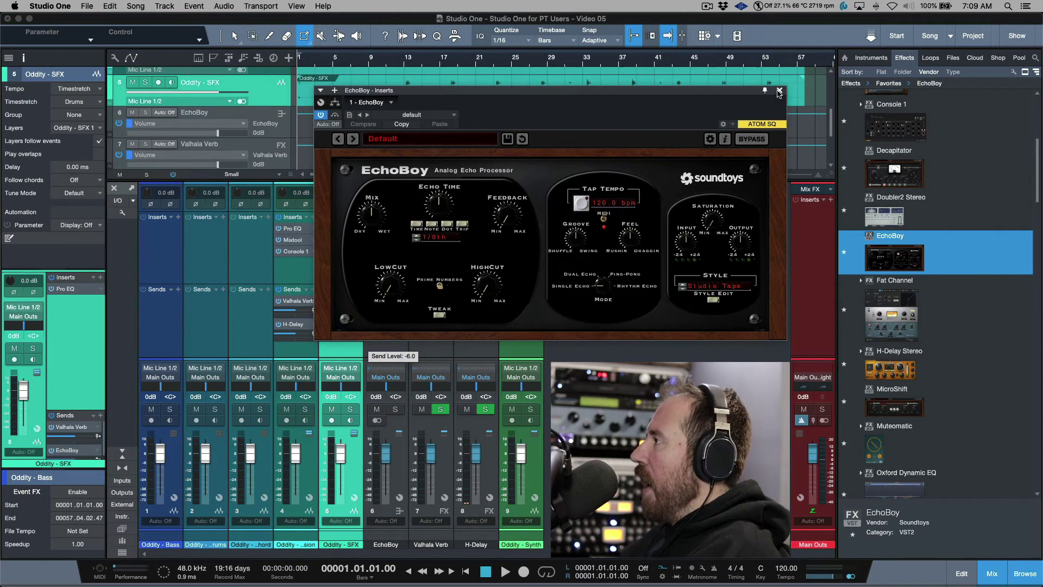
left_click(779, 92)
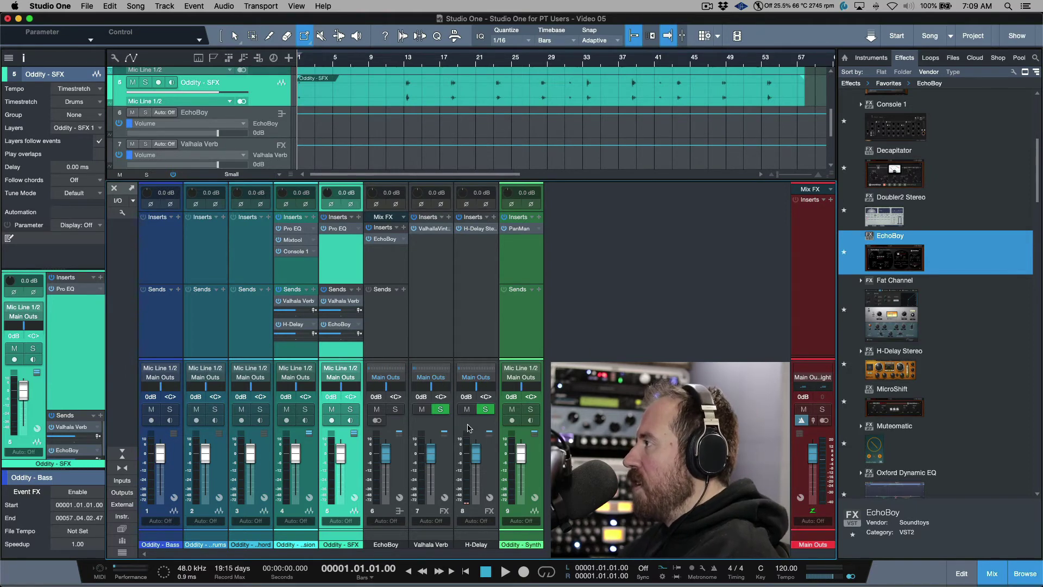
Toggle solo safe on the EchoBoy bus channel and leave it enabled.
left_click(396, 409)
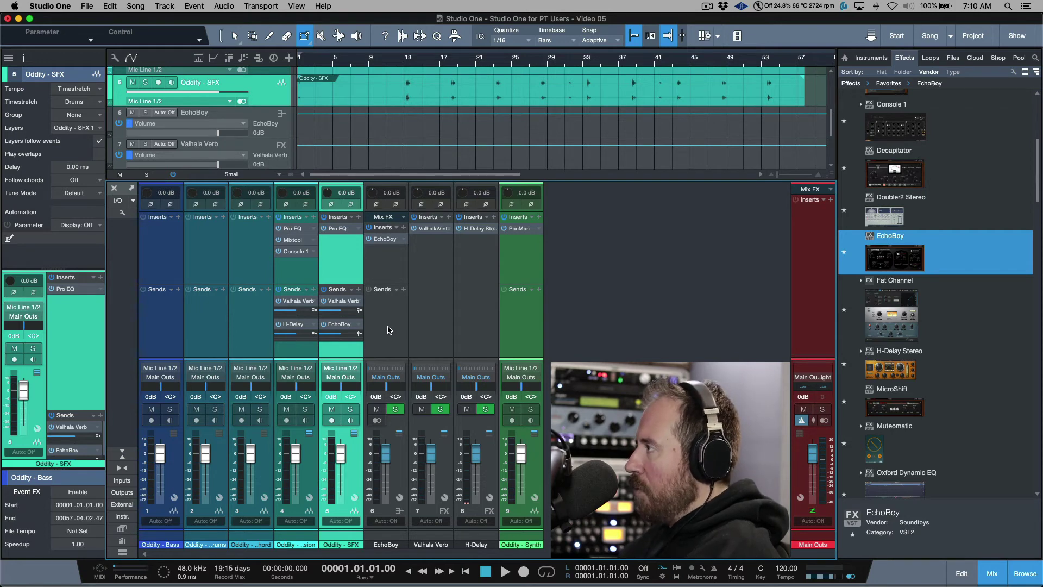
left_click(395, 409)
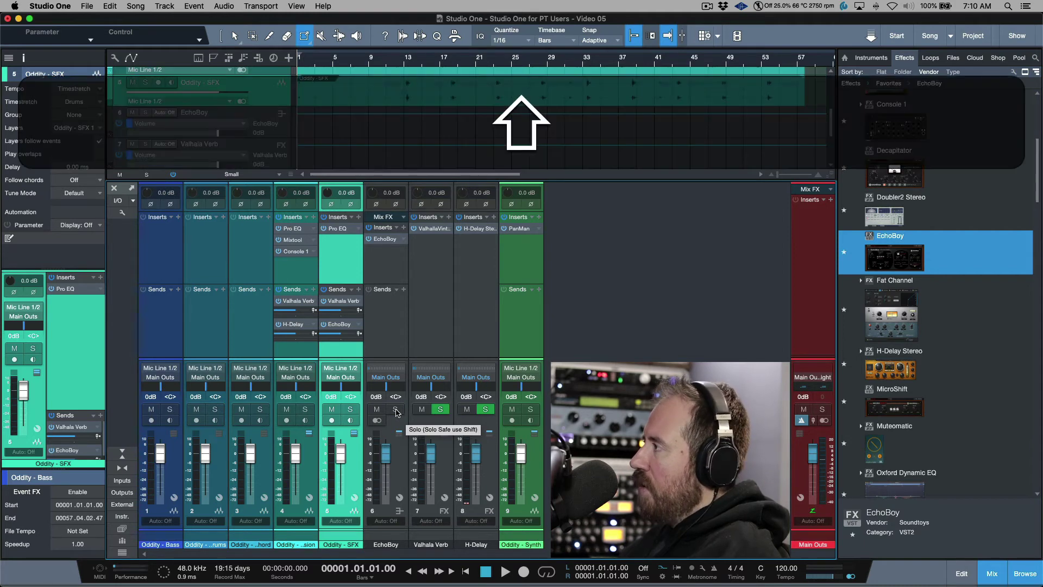
left_click(396, 411)
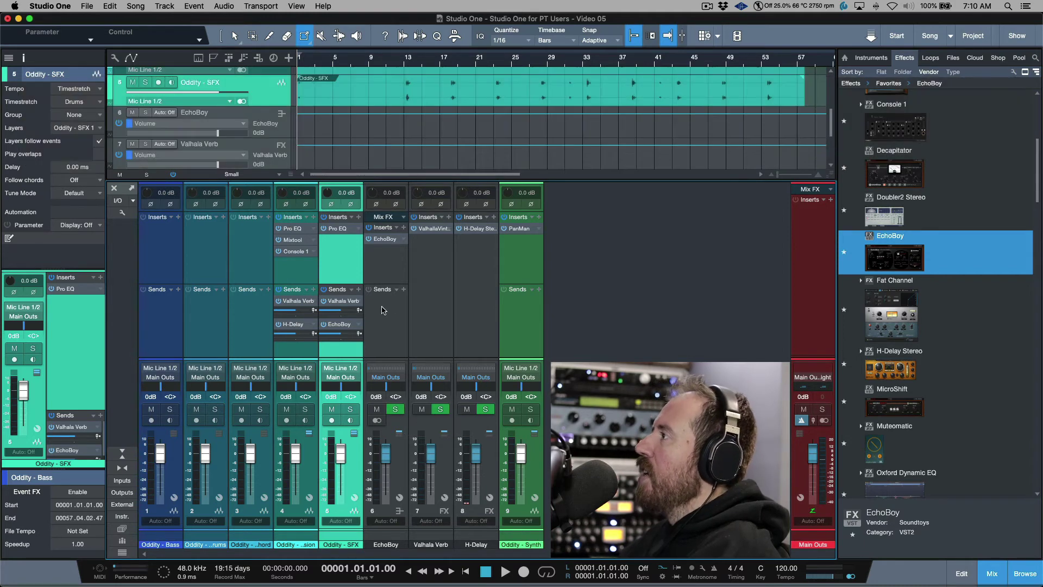
Copy the Valhalla Verb send from Oddity - SFX to the EchoBoy bus, and open and close the reverb from it.
left_click_drag(337, 303, 388, 308)
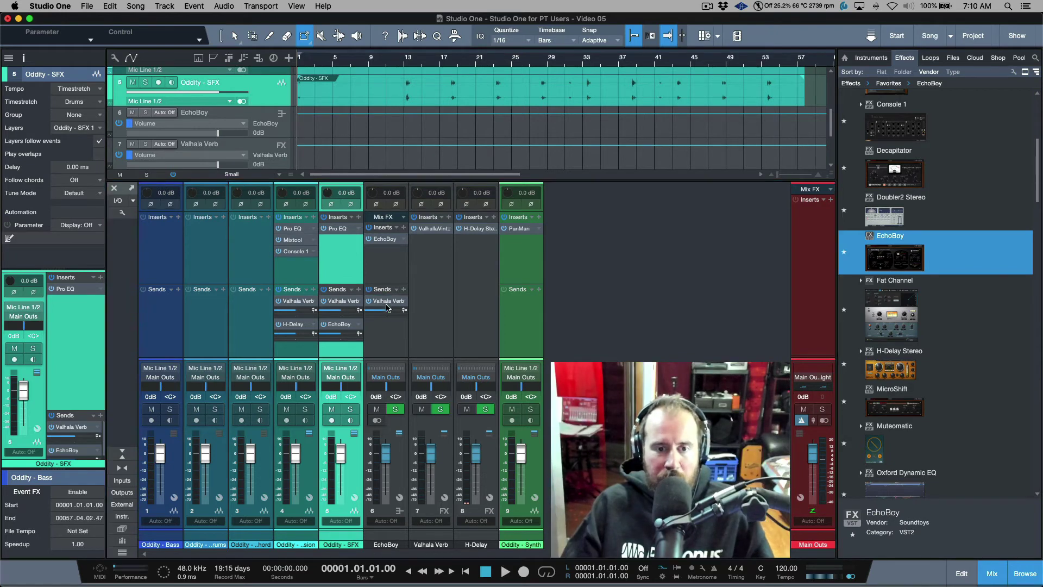
double_click(387, 307)
left_click(815, 91)
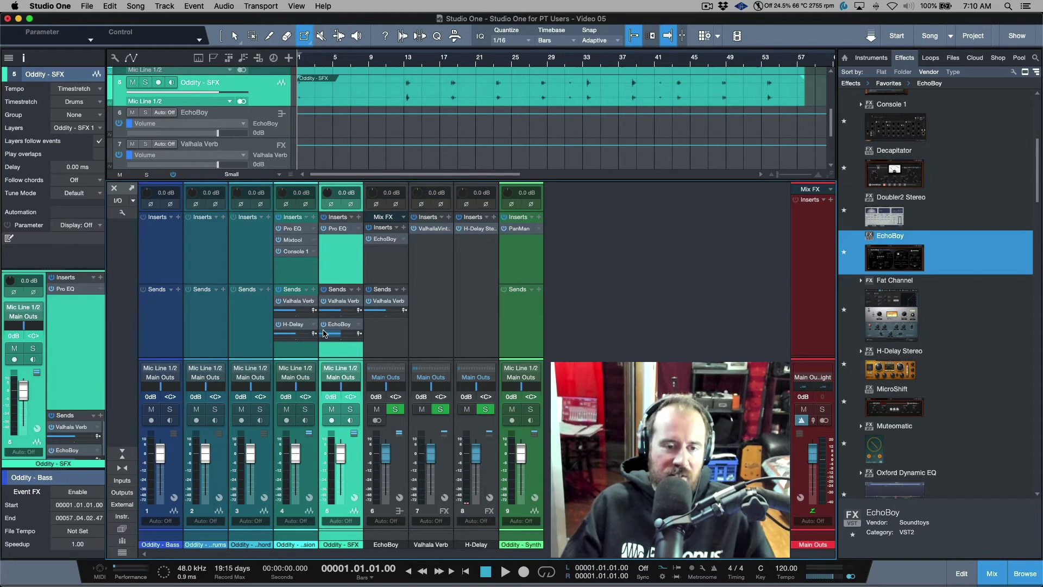
Set Oddity - Percussion's Valhalla Verb send level to -7.7 dB, and view the reverb and H-Delay windows from its sends.
mouse_move(303, 309)
left_mouse_down()
mouse_move(303, 330)
mouse_move(303, 321)
left_mouse_up()
double_click(302, 301)
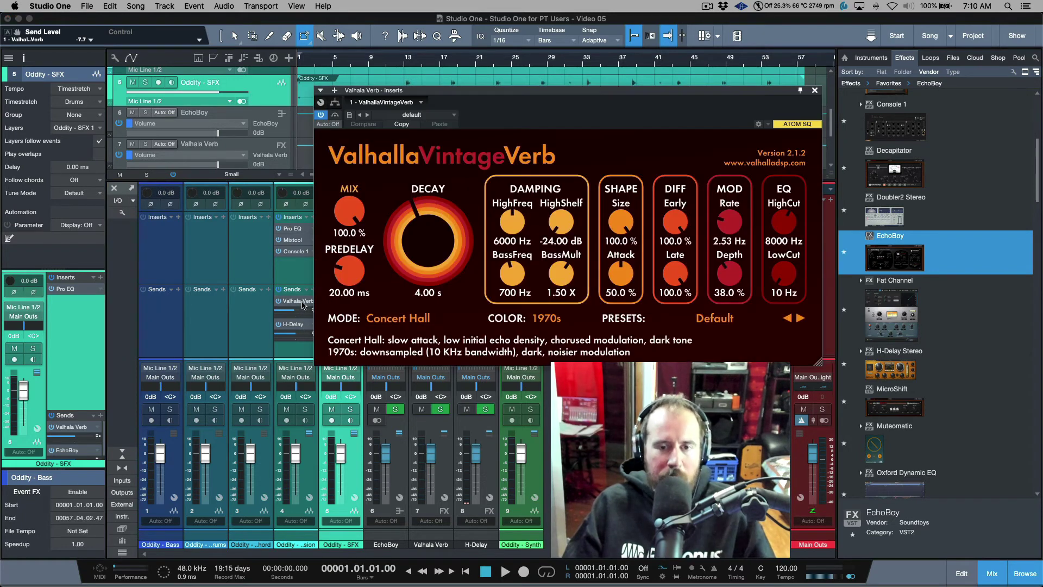
left_click(813, 92)
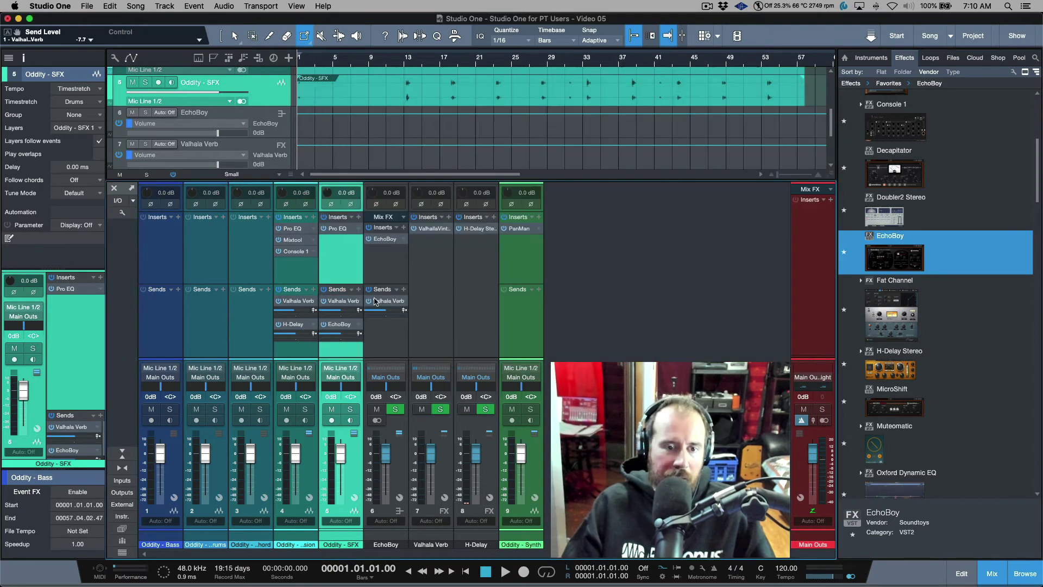
double_click(298, 326)
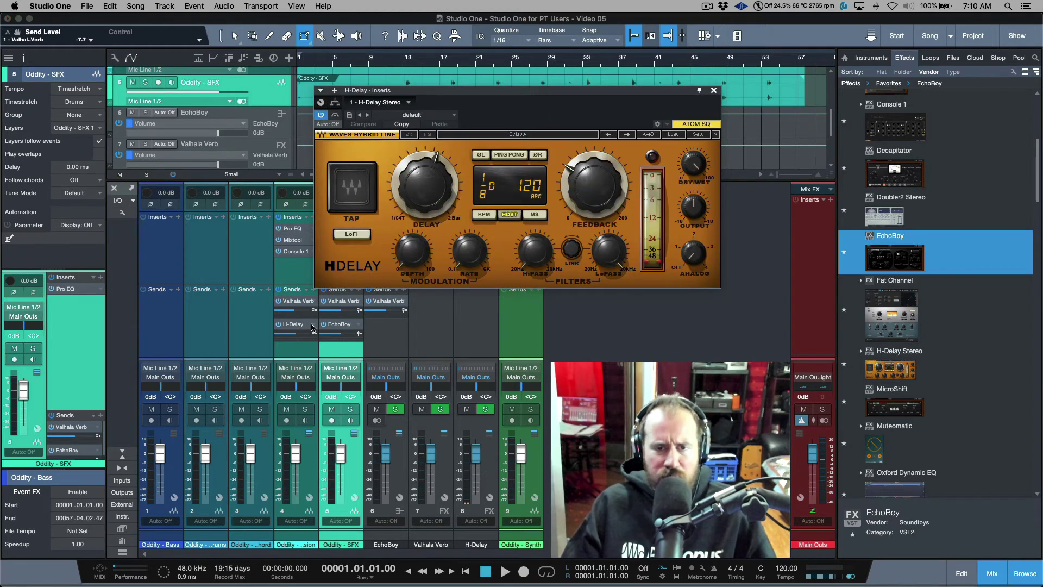
left_click_drag(628, 96, 607, 97)
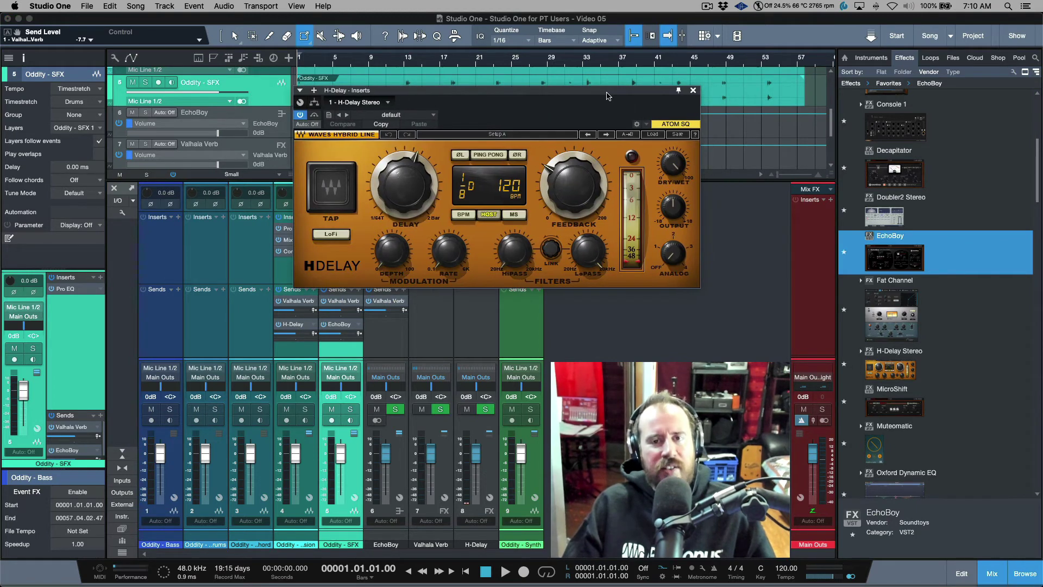
left_click(693, 90)
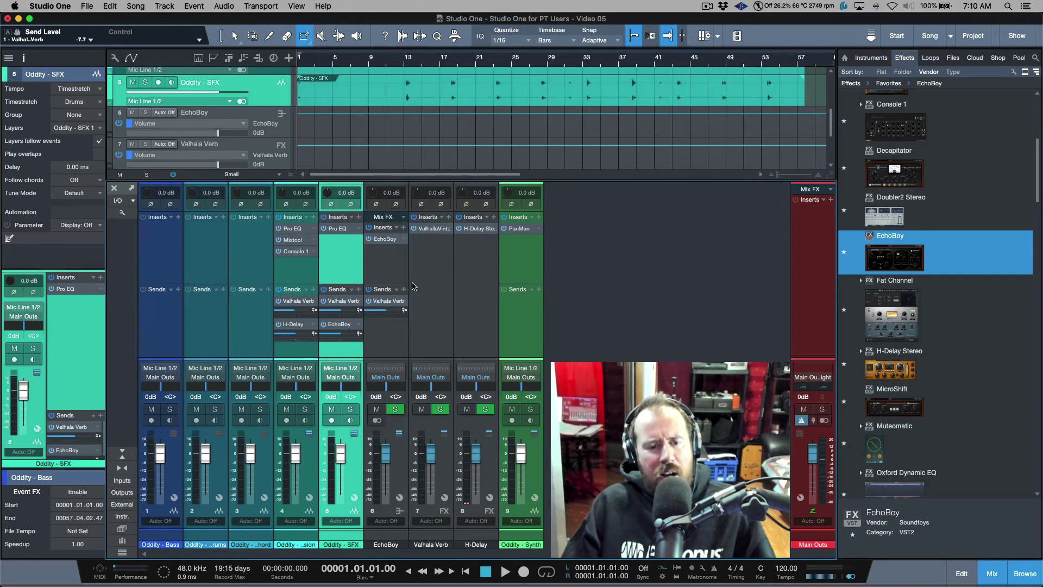
mouse_move(336, 311)
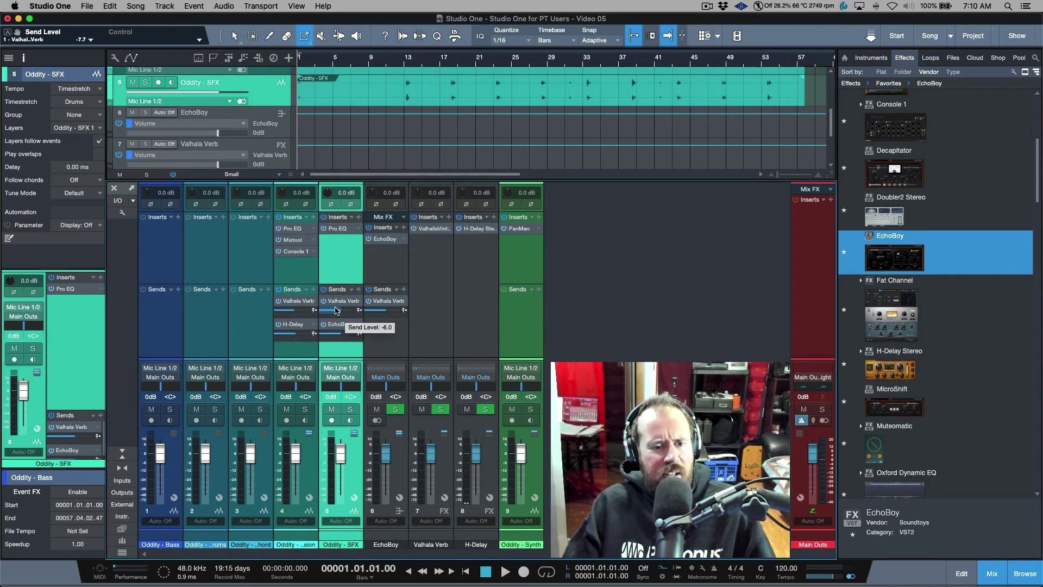
Try copying all inserts and all sends from Oddity - Percussion to Oddity - Omnichord, and undo both copies.
left_click(293, 275)
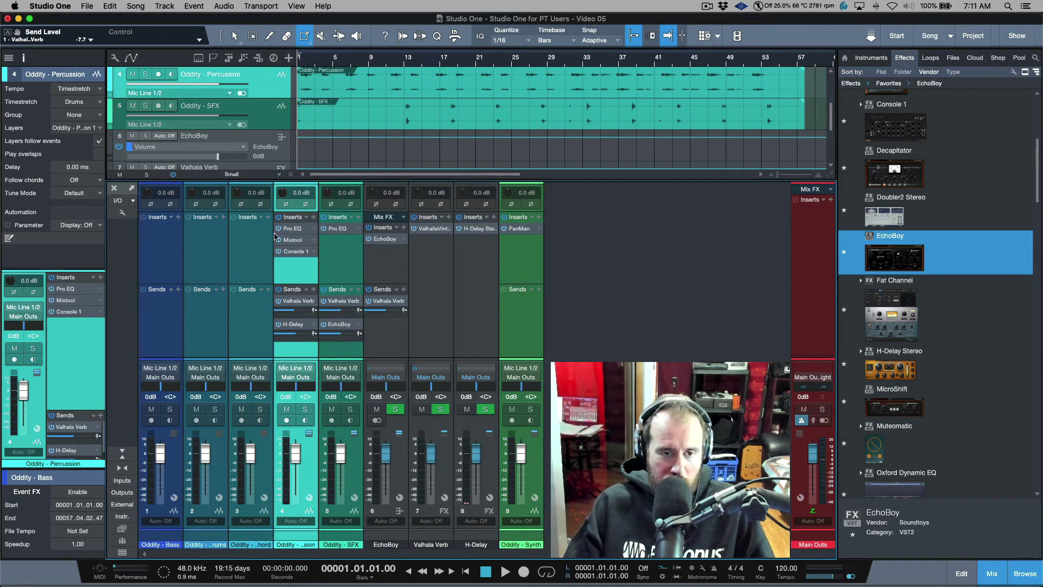
left_click_drag(275, 220, 256, 235)
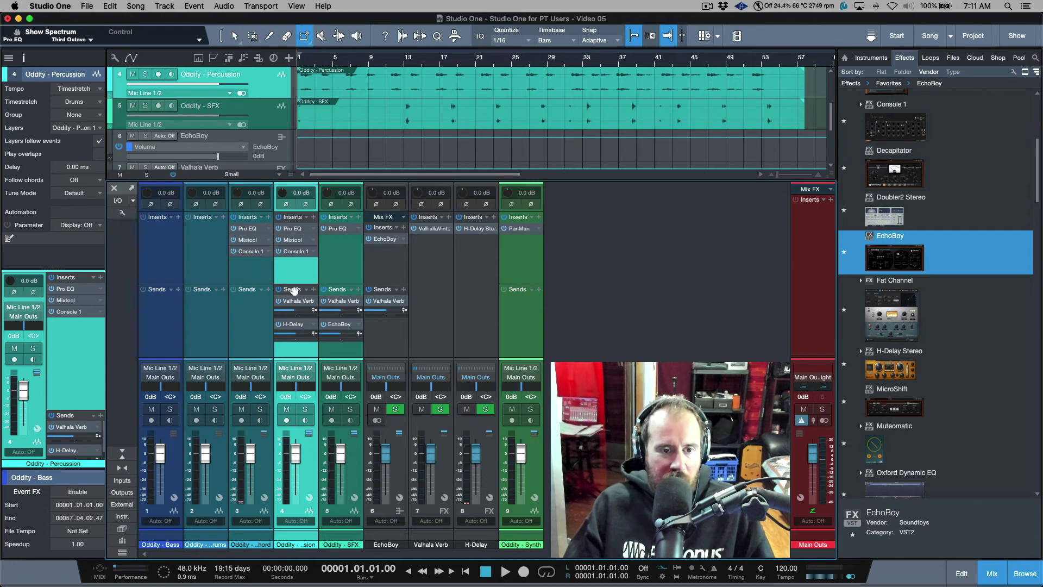
left_click_drag(295, 289, 252, 307)
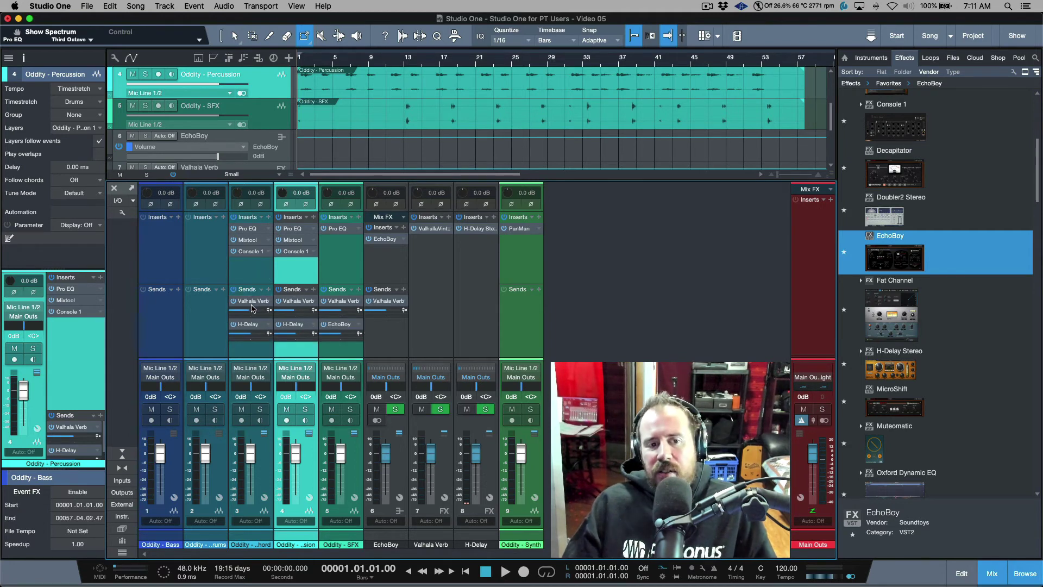
key("super+z")
key("super+z")
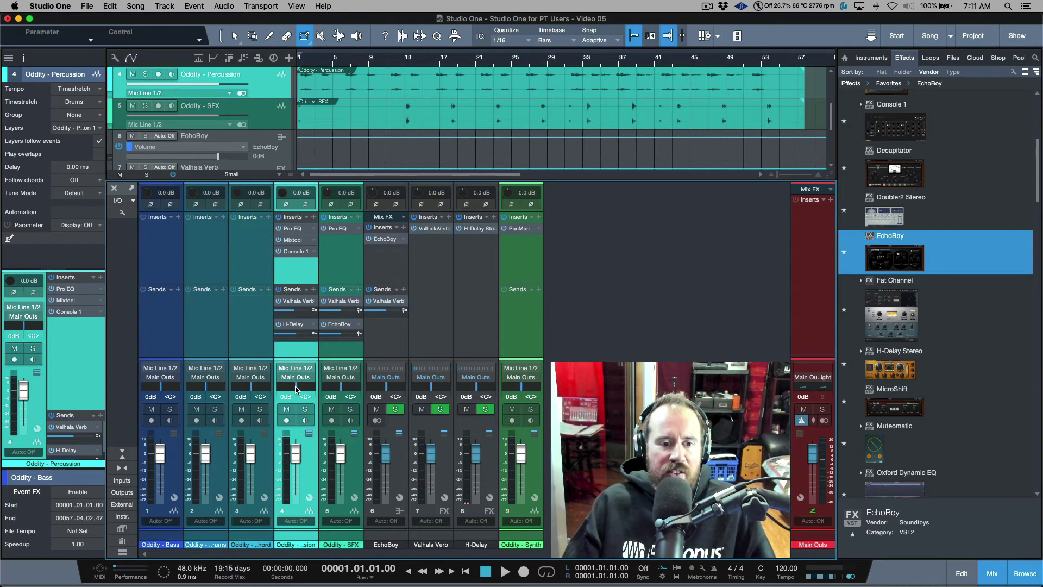
Pan Oddity - Percussion to L30 and lower Oddity - Omnichord's volume to -16.9 dB.
left_click_drag(296, 389, 291, 390)
left_click_drag(248, 461, 253, 479)
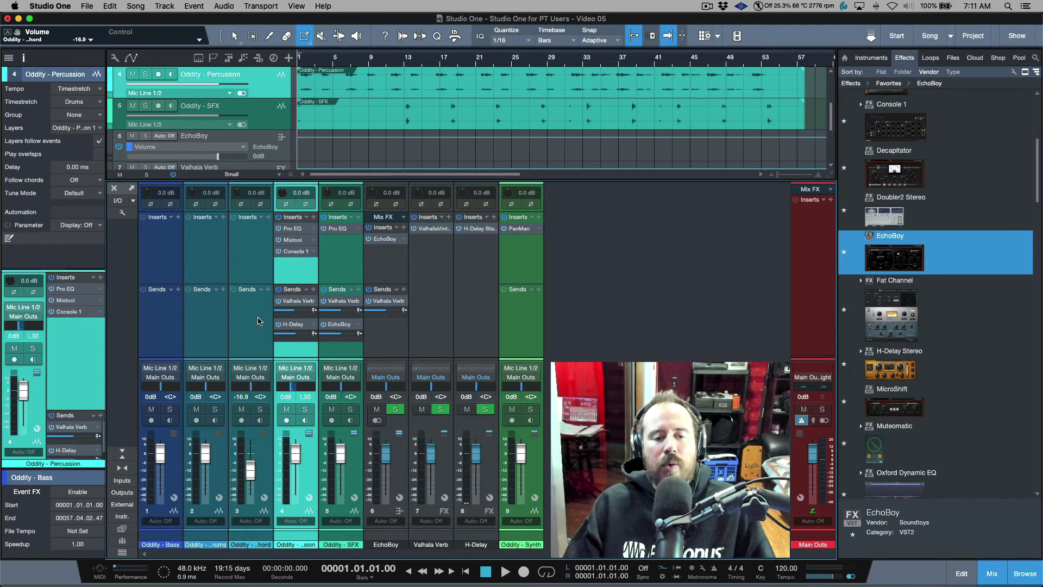
Try copying Oddity - Percussion's complete channel settings onto Oddity - Omnichord, and undo the paste.
right_click(292, 351)
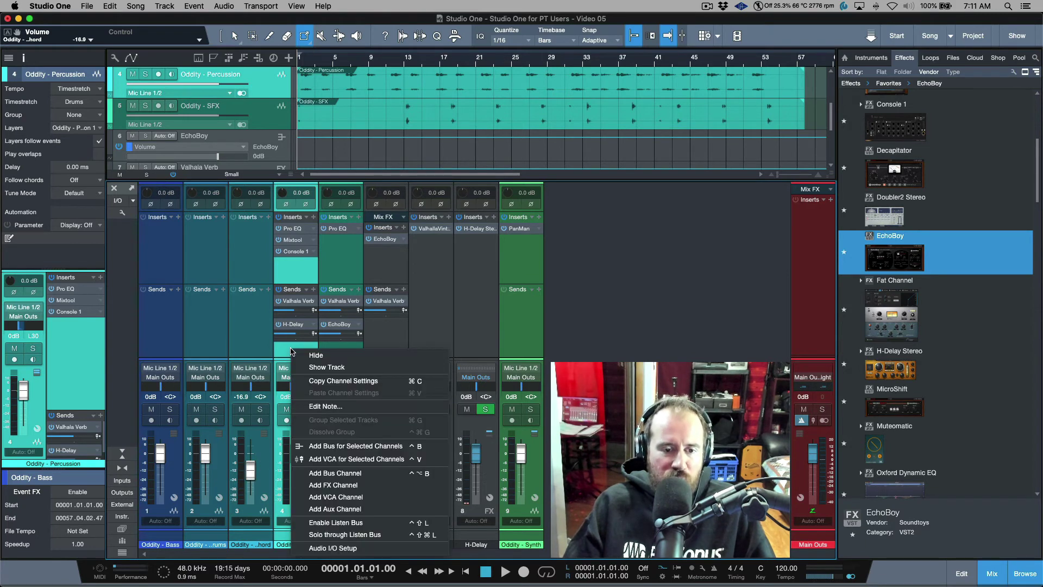
left_click(324, 380)
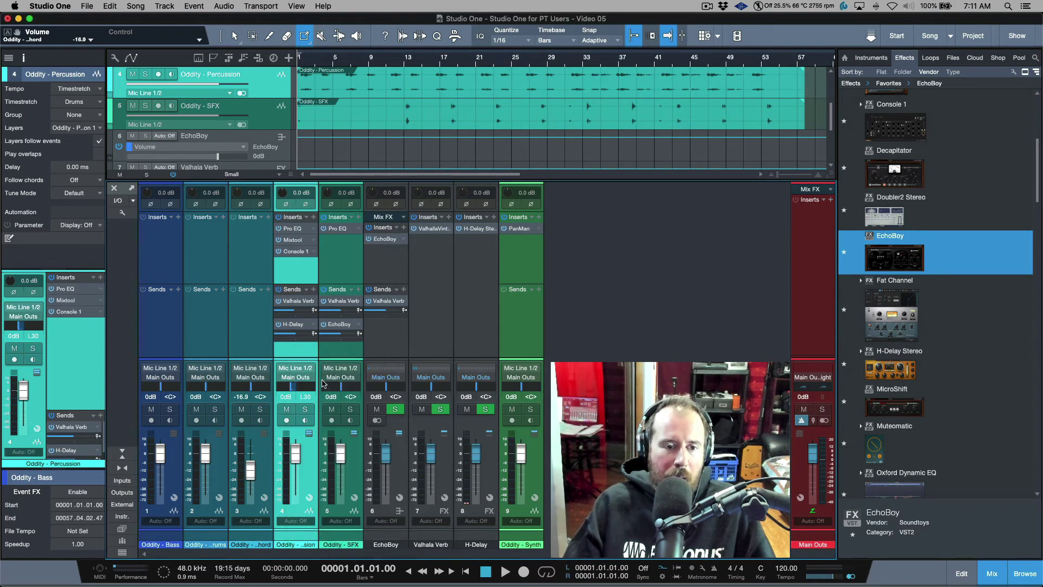
left_click(250, 324)
right_click(250, 324)
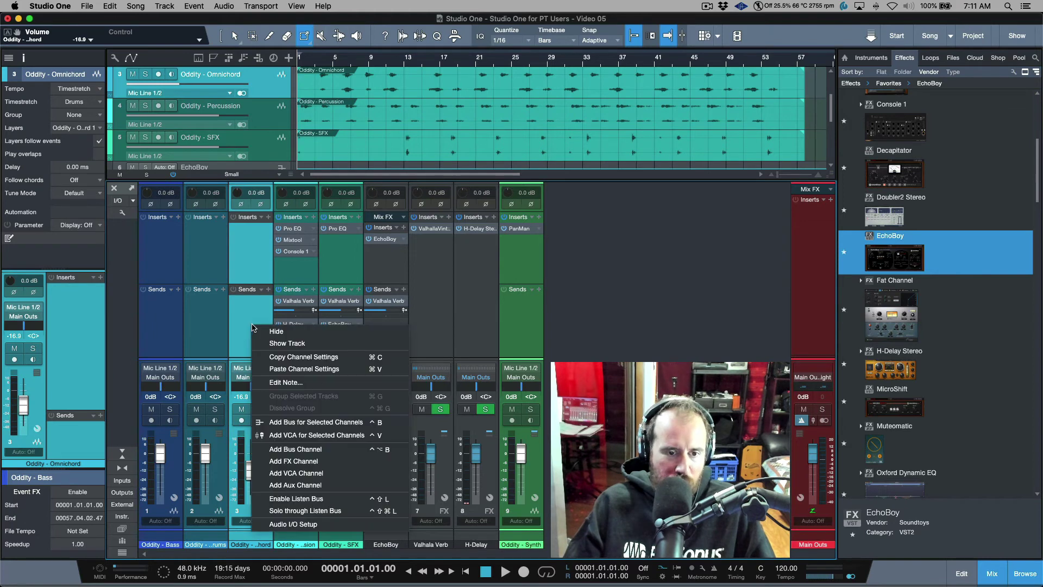
left_click(279, 369)
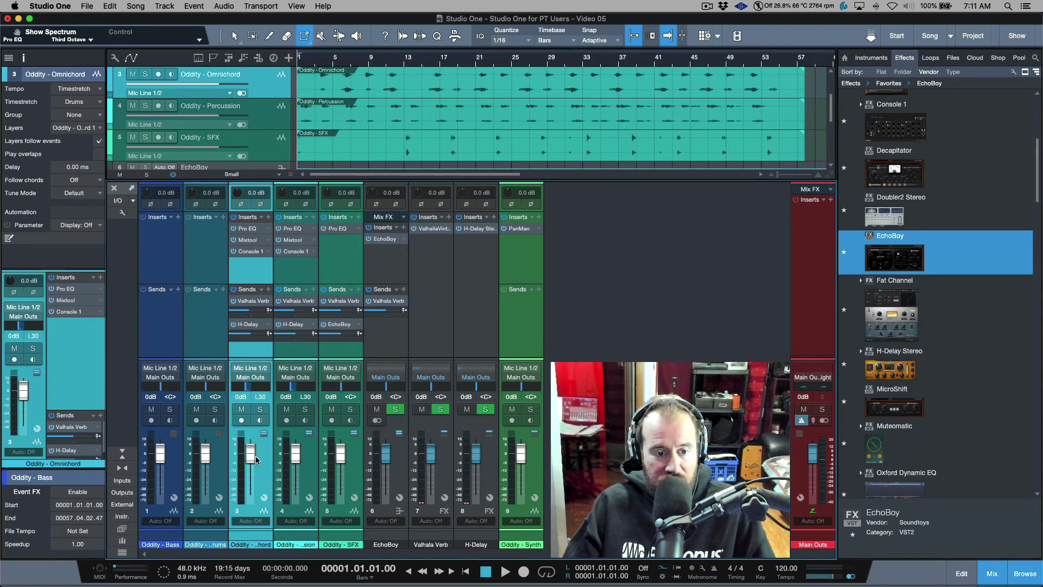
key("ctrl+z")
key("ctrl+z")
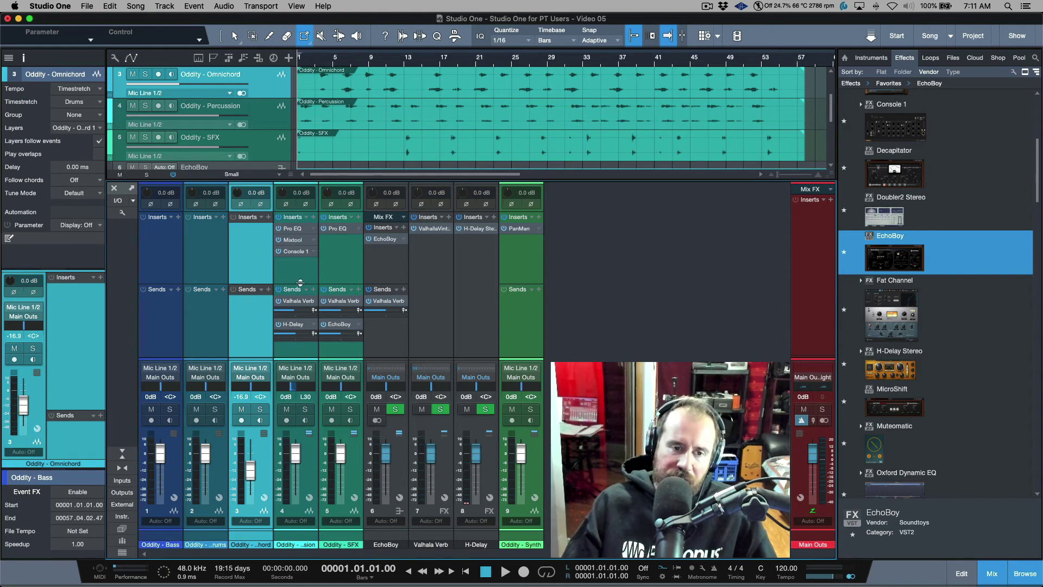
Enlarge the inserts area of the console channels slightly, reducing the space for sends.
left_click_drag(301, 282, 299, 288)
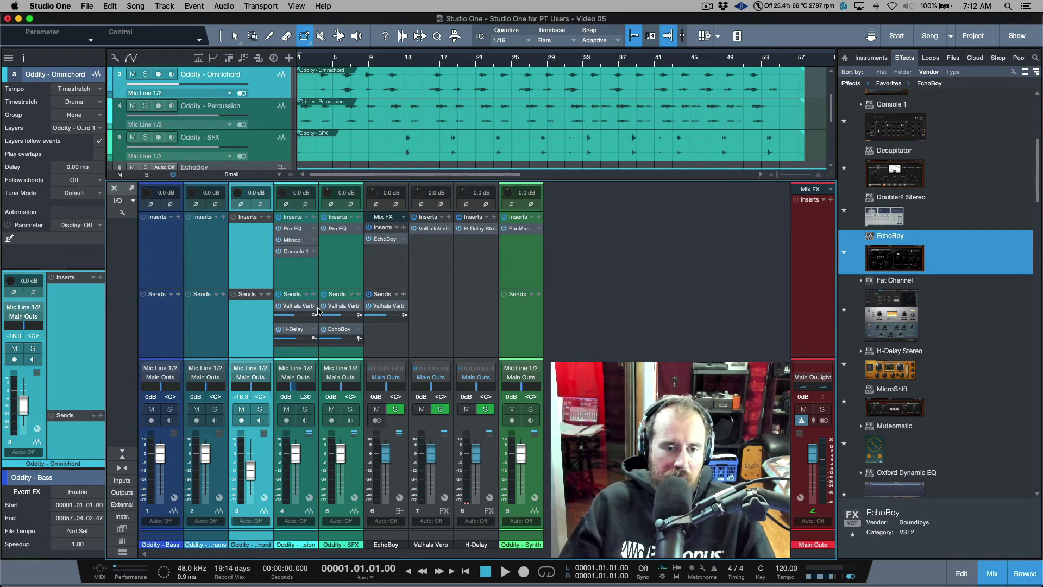
Unlock the pan of Oddity - Percussion's Valhala Verb send from the channel pan and set the send pan to L11.
mouse_move(301, 319)
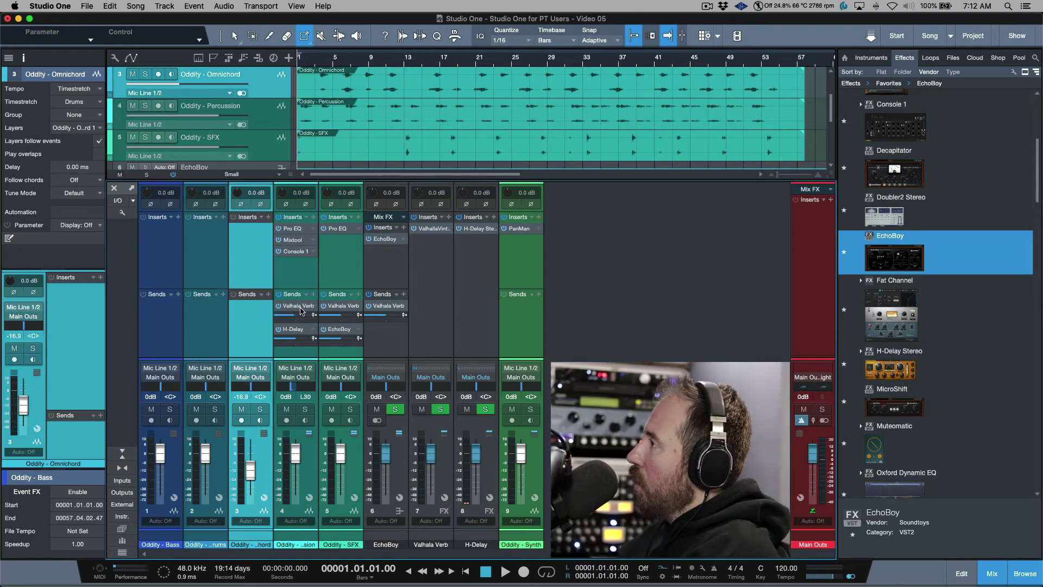
scroll(302, 307, "up", 3)
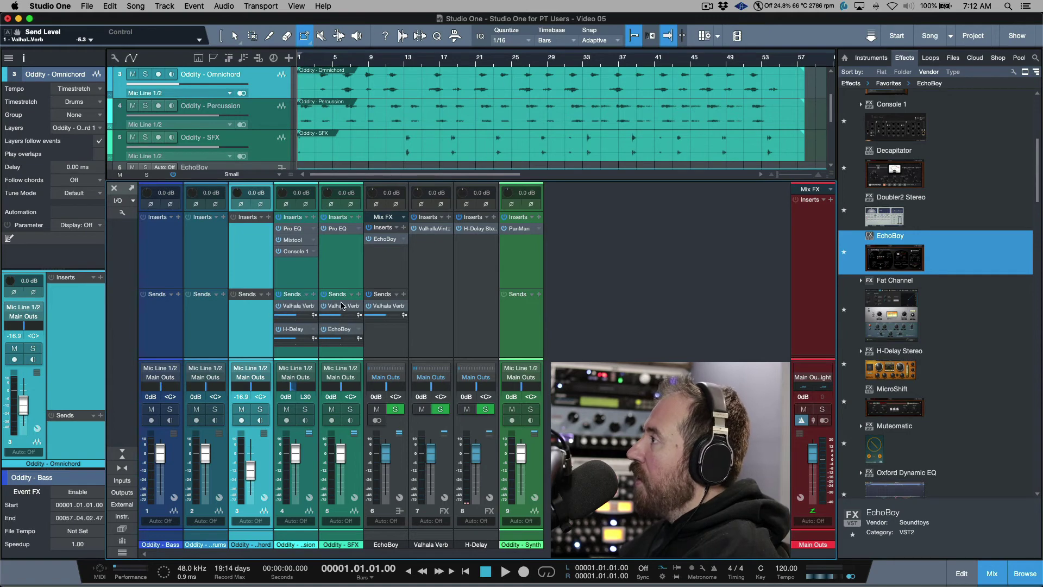
mouse_move(396, 317)
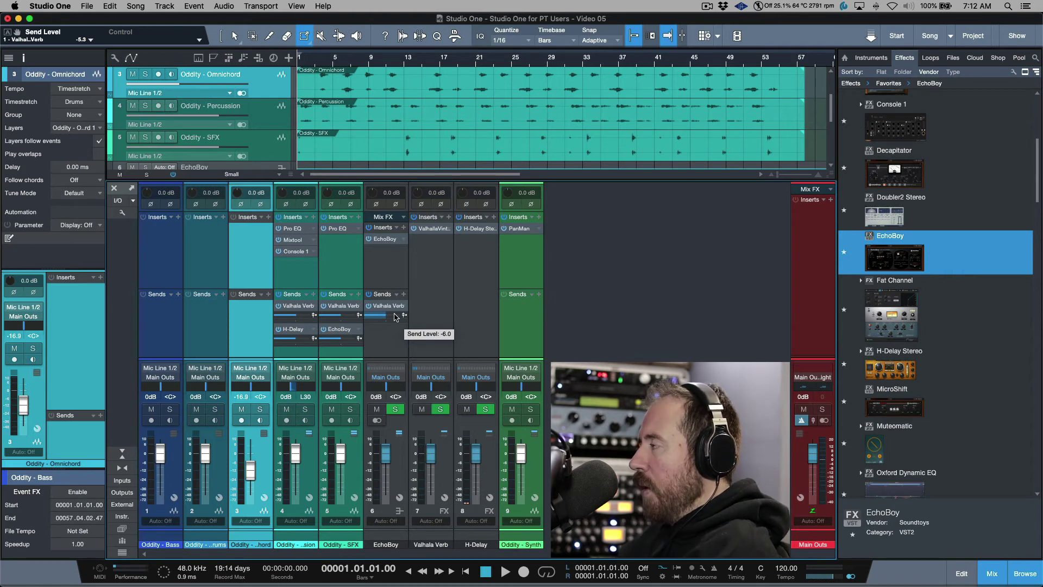
left_click(313, 315)
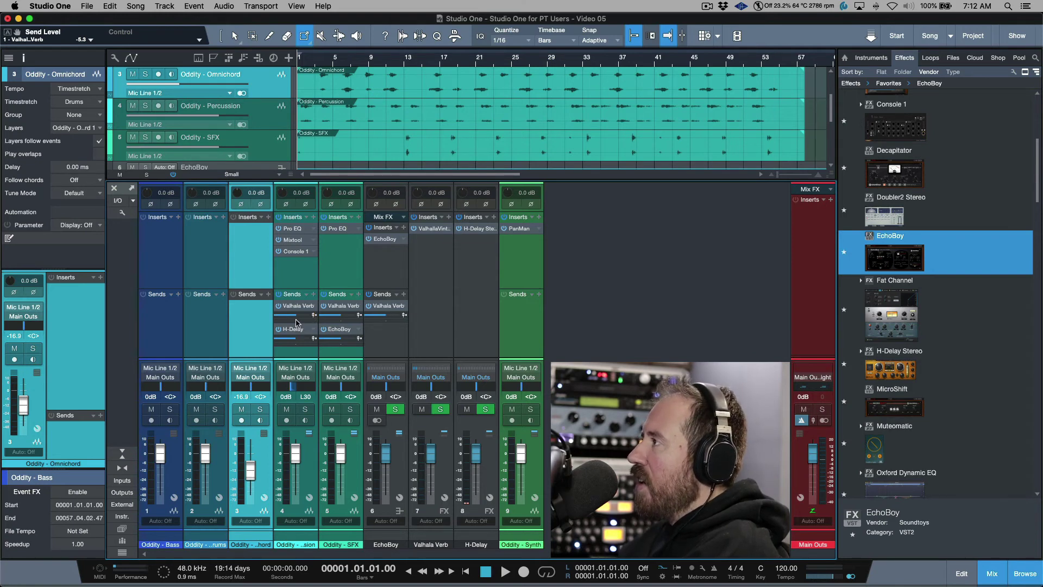
mouse_move(297, 328)
left_mouse_down()
mouse_move(274, 328)
mouse_move(340, 329)
mouse_move(262, 329)
mouse_move(328, 328)
mouse_move(272, 329)
mouse_move(306, 326)
mouse_move(294, 327)
left_mouse_up()
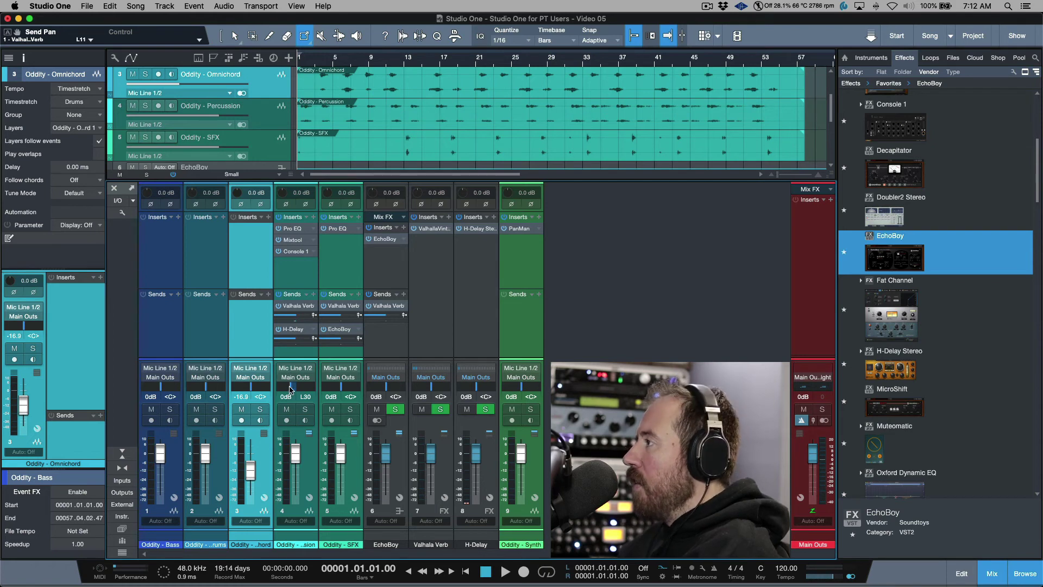
Pan the Oddity - Percussion channel to L65 and its Valhala Verb send first to R52, finally hard left.
mouse_move(289, 390)
left_mouse_down()
mouse_move(279, 393)
mouse_move(288, 389)
left_mouse_up()
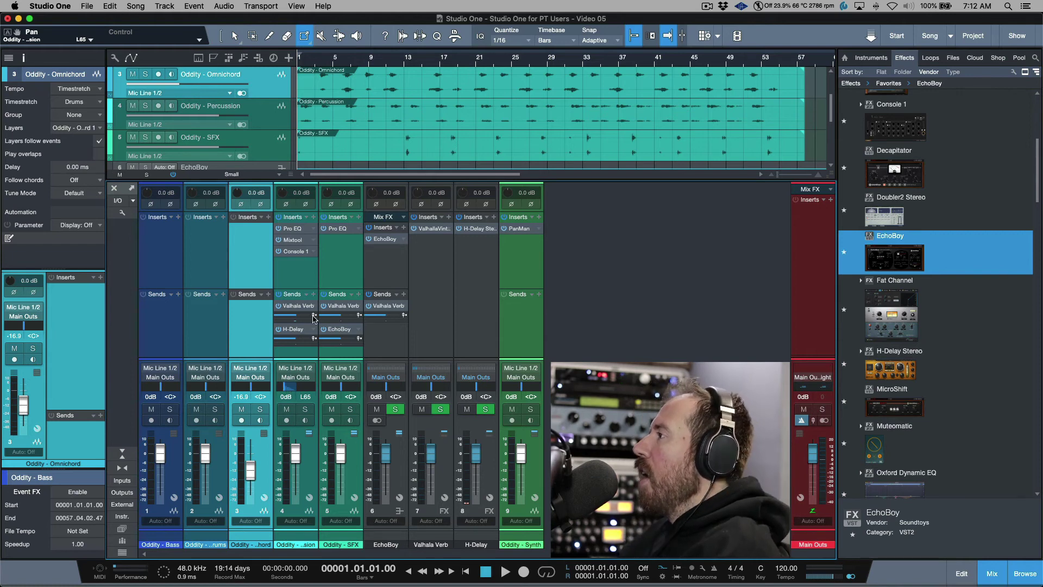
mouse_move(300, 321)
left_mouse_down()
mouse_move(314, 325)
mouse_move(307, 330)
left_mouse_up()
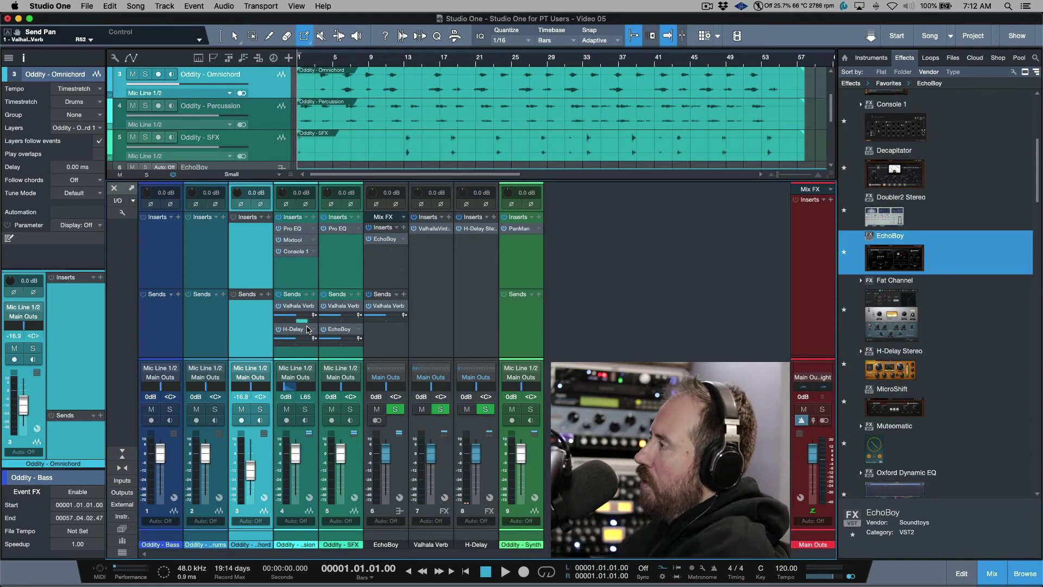
left_click_drag(308, 330, 268, 330)
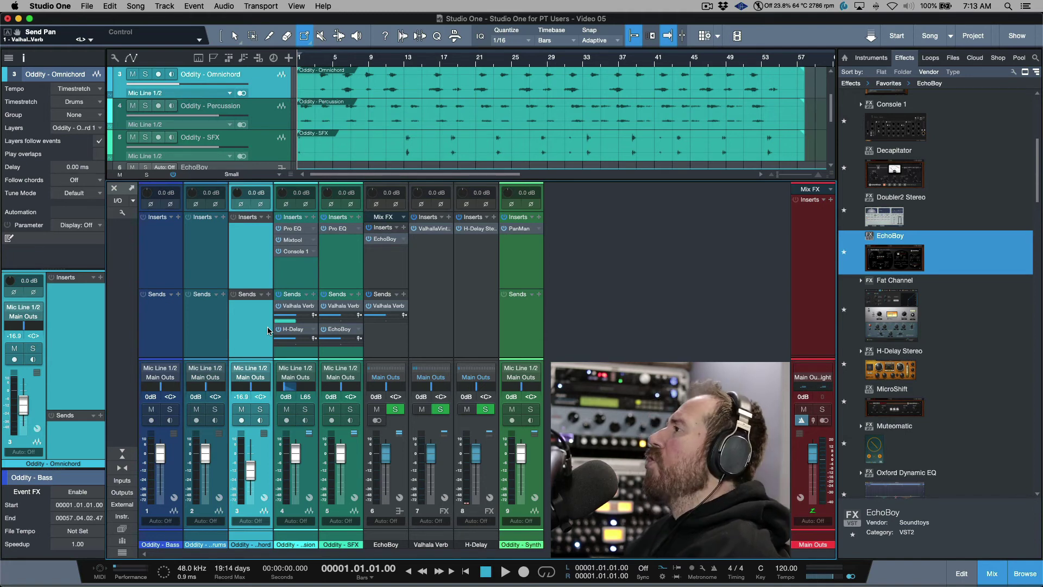
left_click(303, 277)
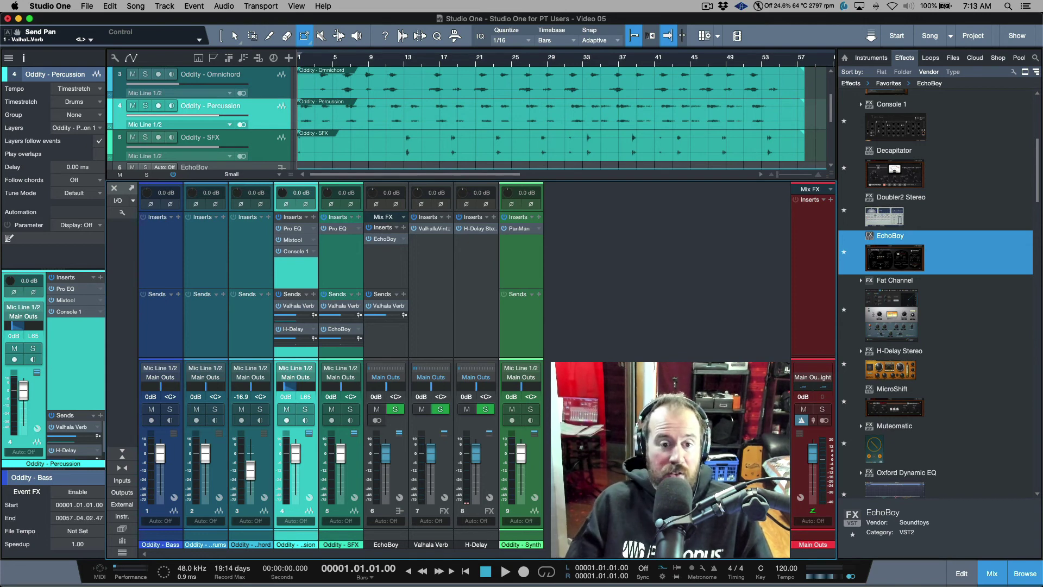
left_click(370, 333)
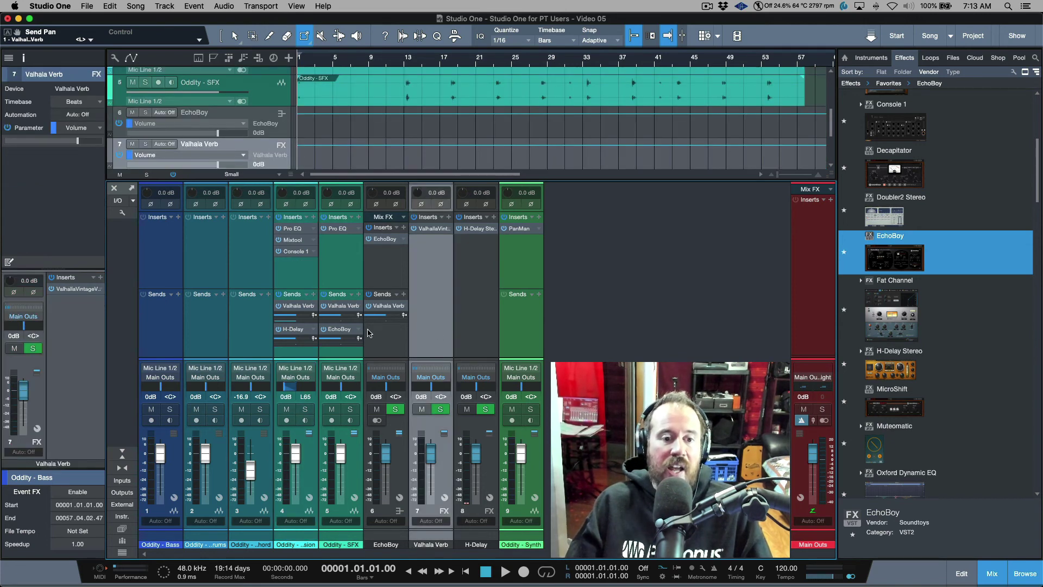
left_click(177, 334, "shift")
left_click(316, 272)
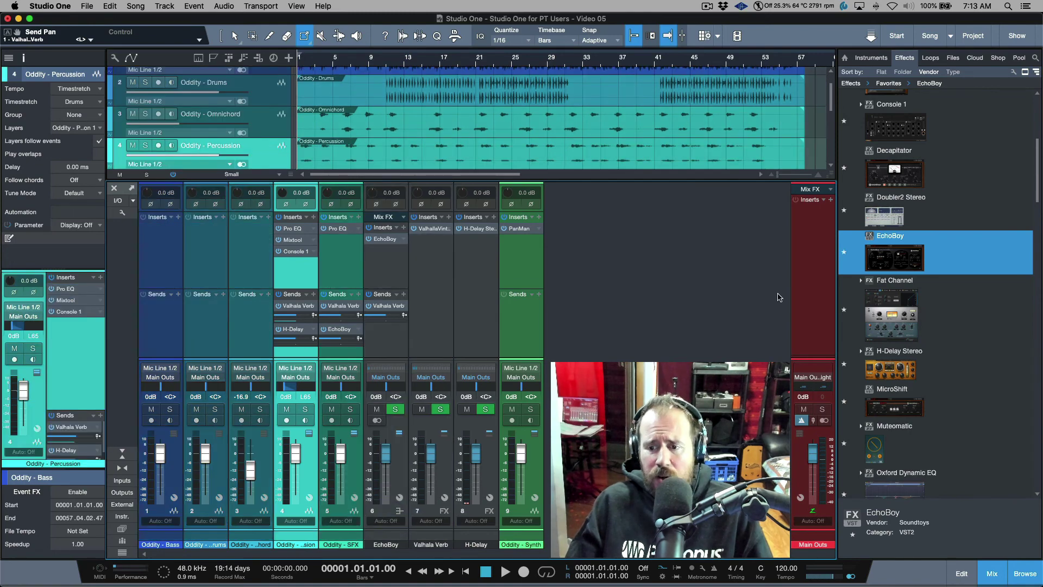
Hide the browser and the console, and select the Oddity - Percussion track in the arrangement.
left_click(1025, 573)
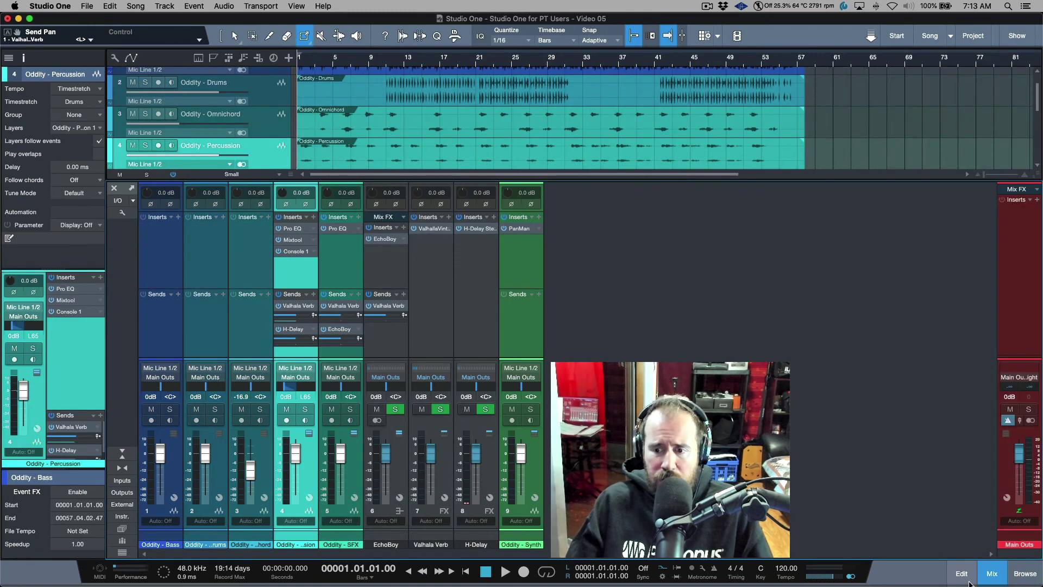
left_click(992, 573)
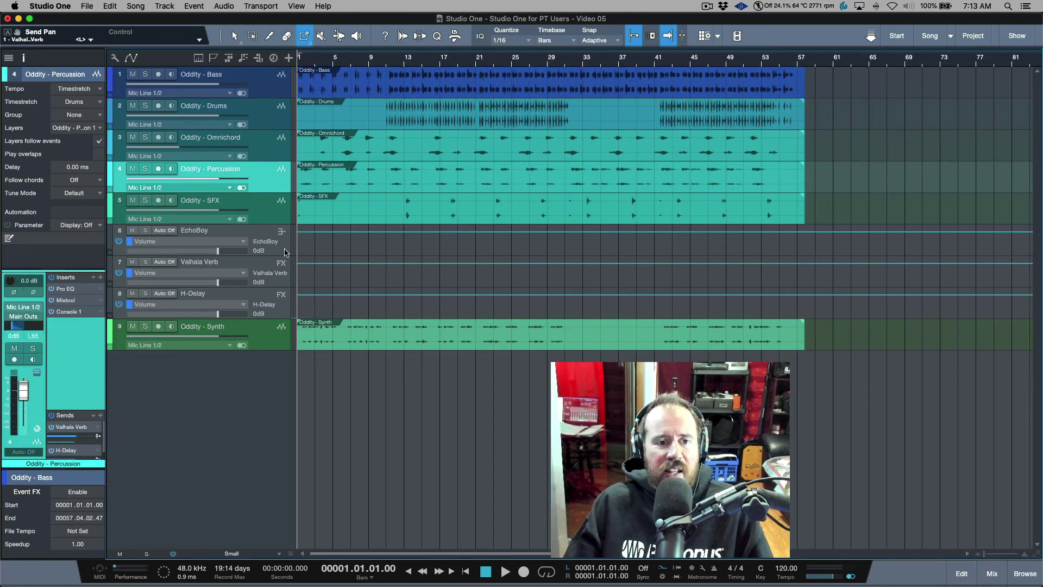
left_click(273, 216)
left_click(267, 185)
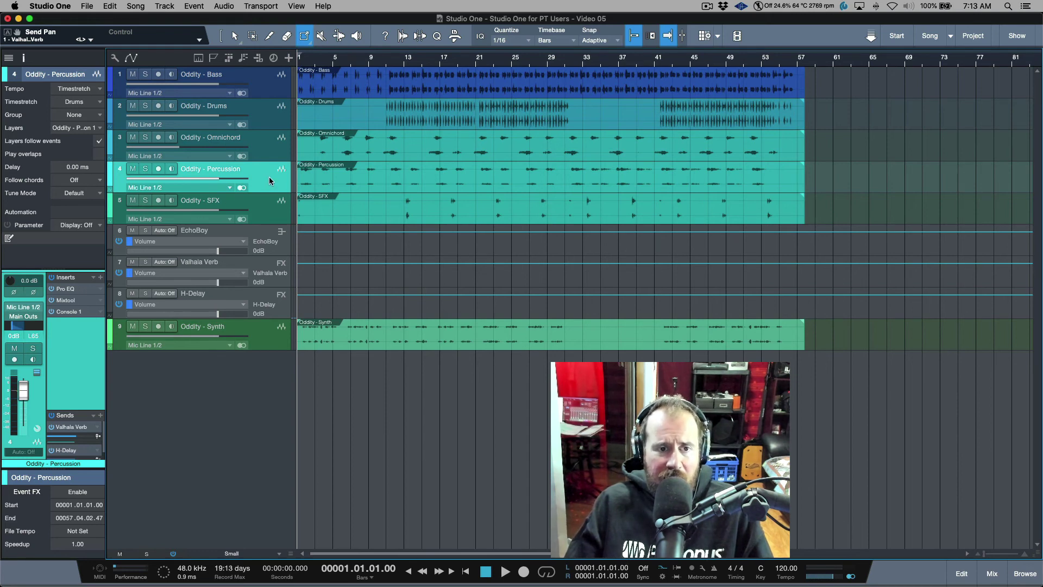
Copy the Pro EQ insert from Oddity - Percussion's inspector channel onto the Oddity - Bass track and close the plug-in window.
left_click(274, 90)
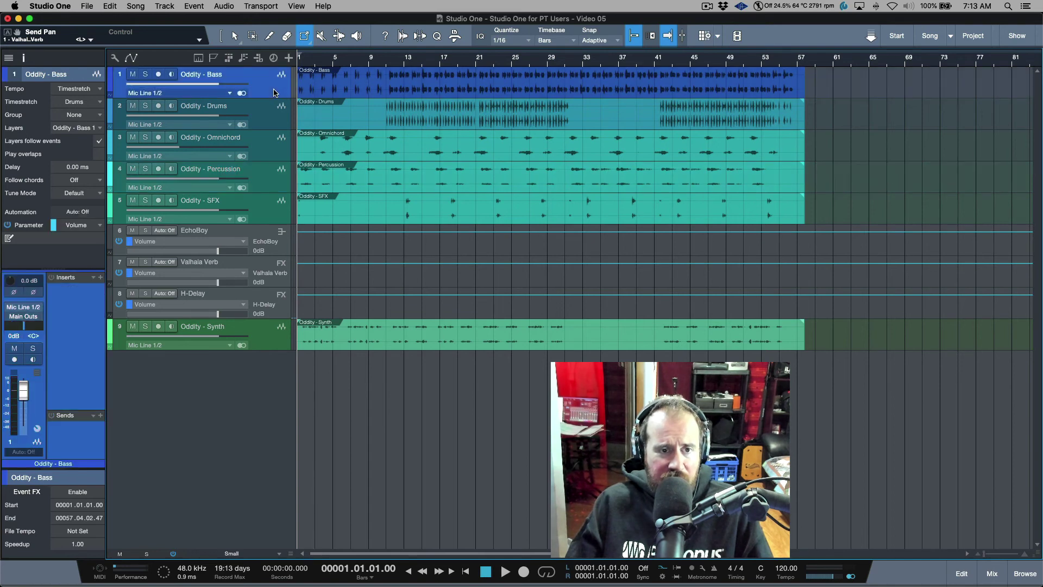
left_click(270, 175)
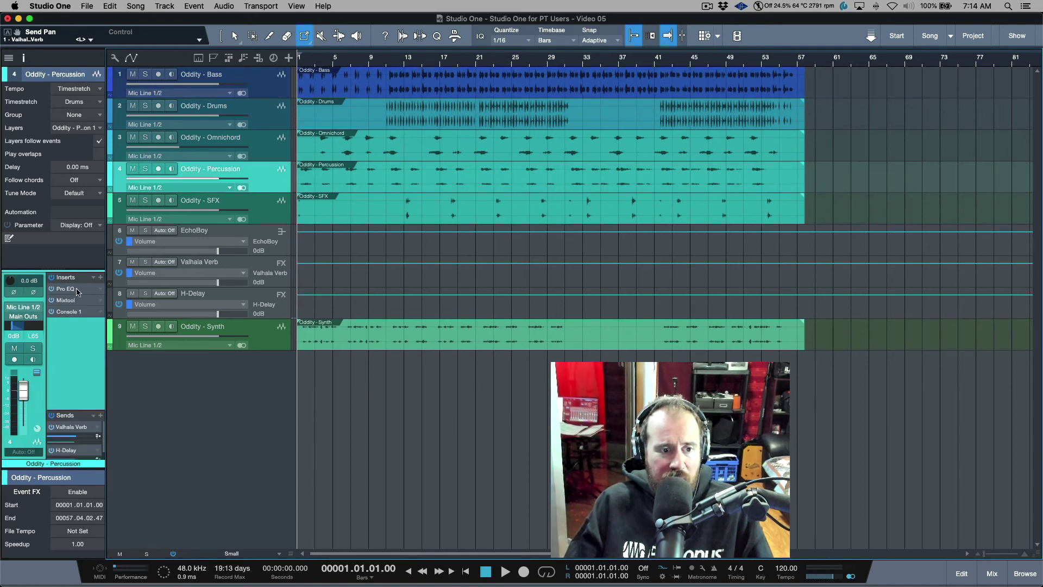
left_click_drag(78, 290, 273, 90)
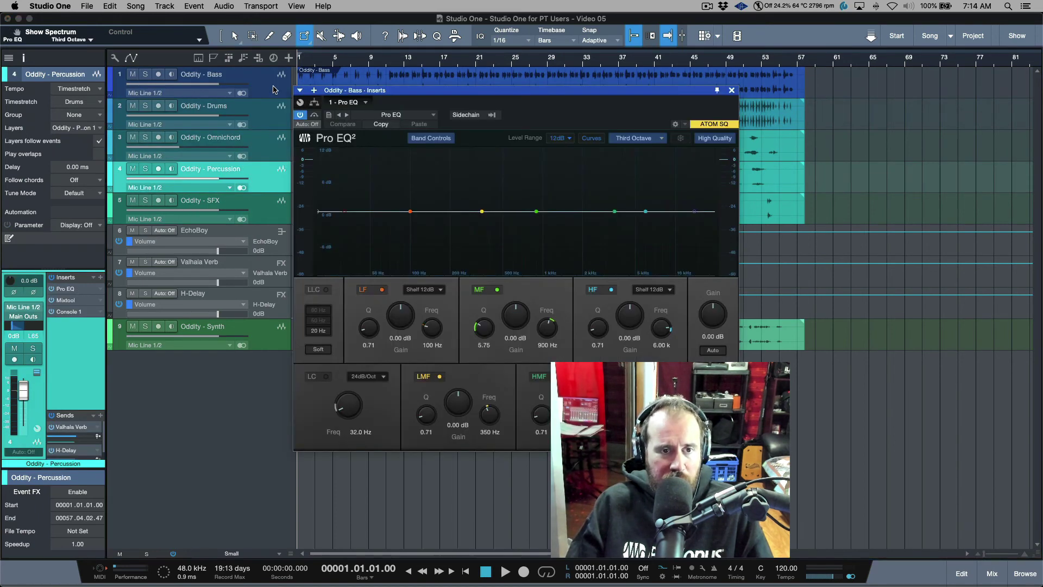
left_click(273, 90)
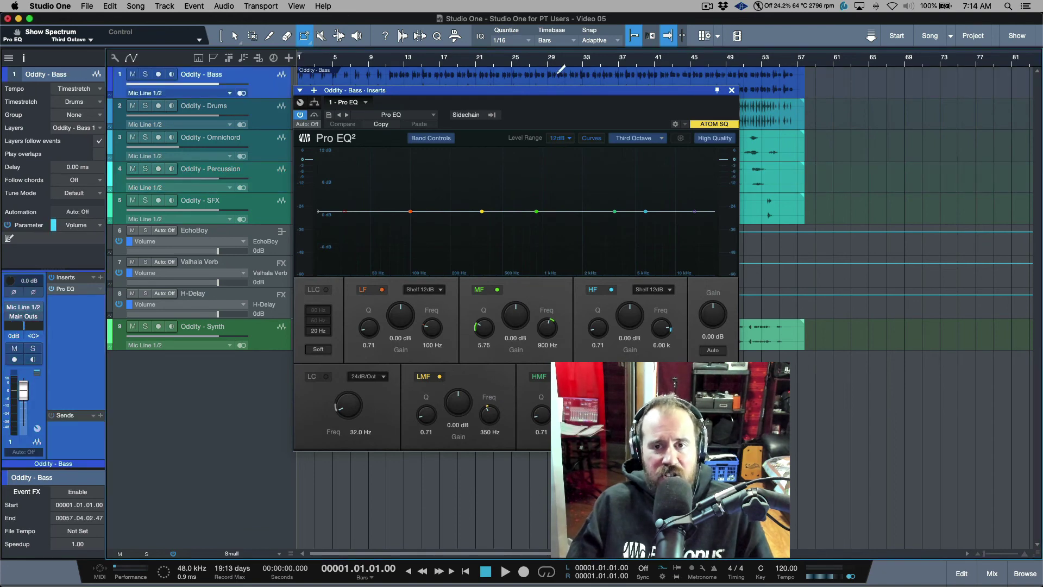
left_click(732, 90)
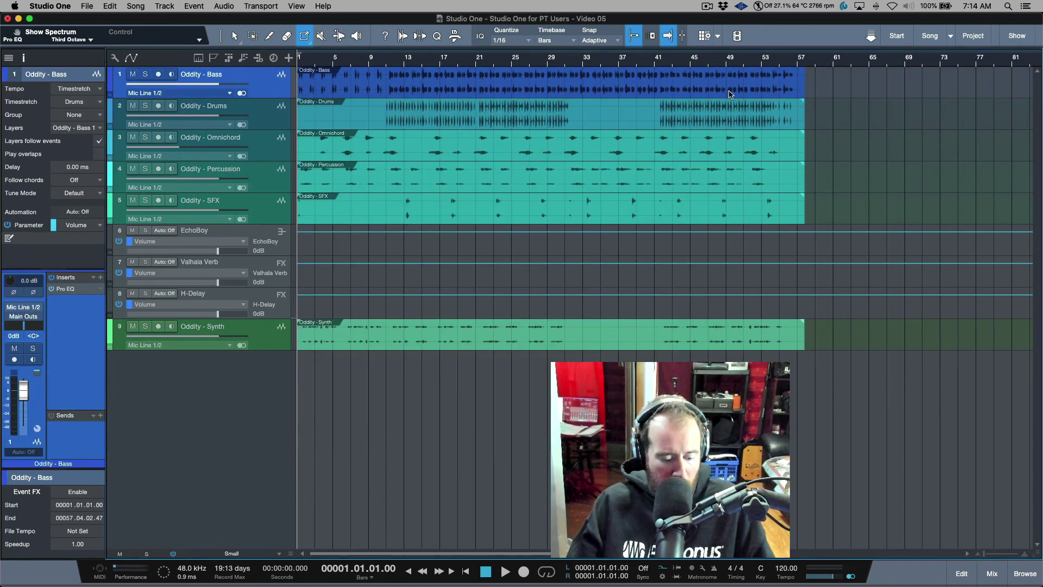
Copy all inserts of Oddity - Percussion from the inspector onto the Oddity - Bass track and close the plug-in window.
left_click(266, 187)
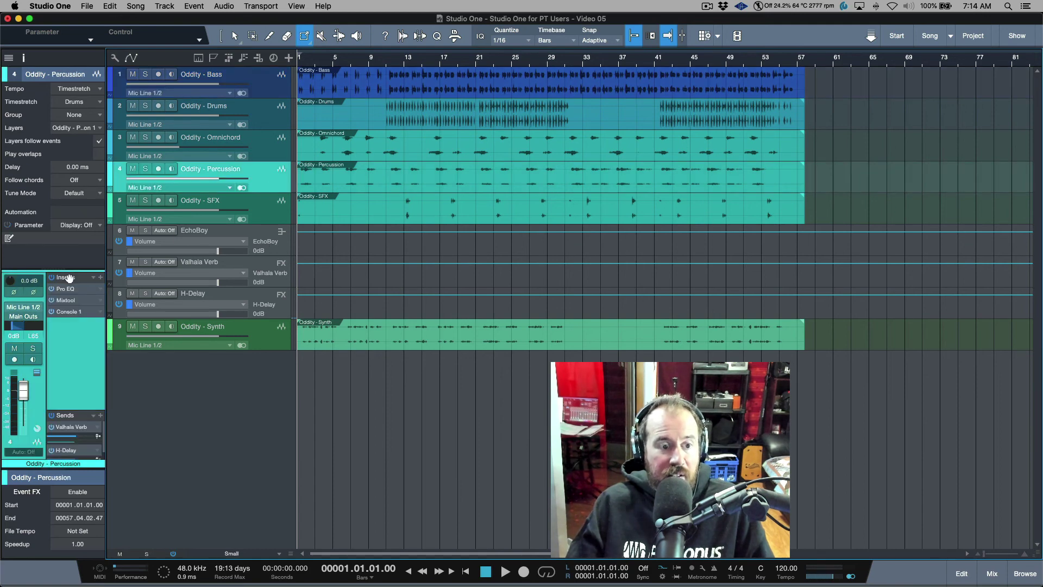
left_click_drag(69, 278, 340, 91)
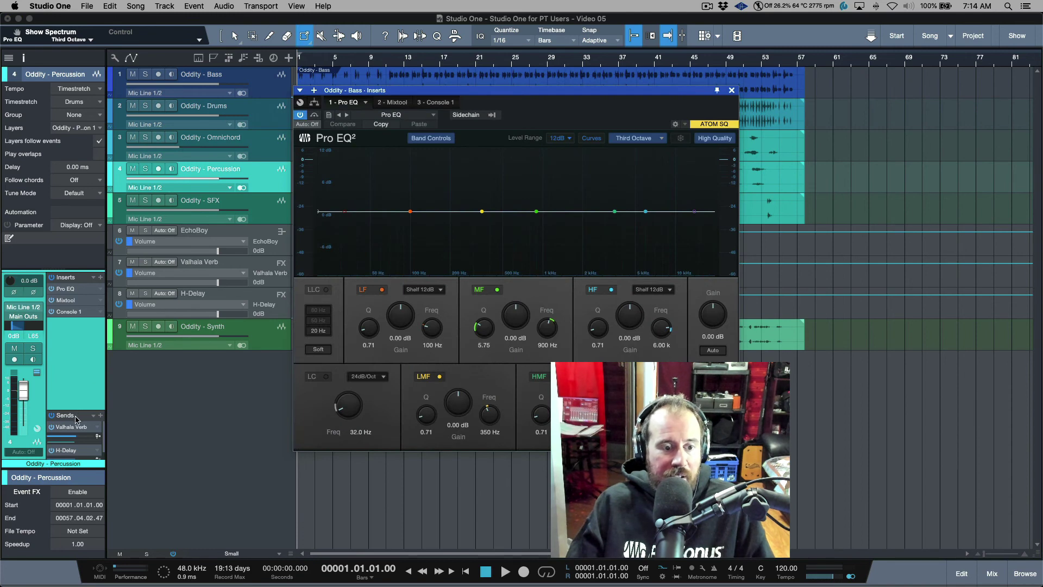
left_click(732, 91)
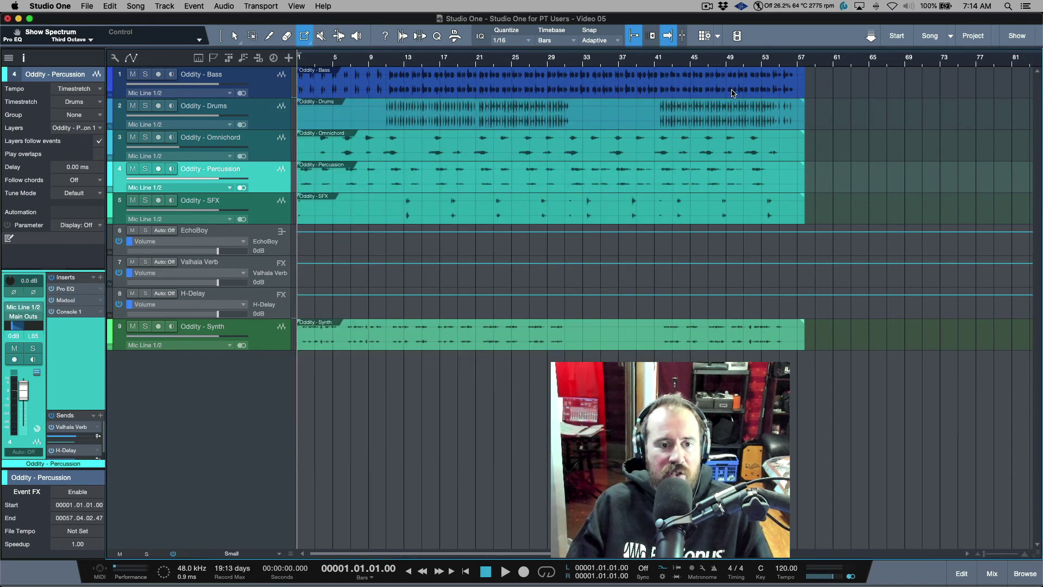
Show the console again and copy the Valhala Verb send from Oddity - Percussion's inspector channel to Oddity - Drums.
key("F3")
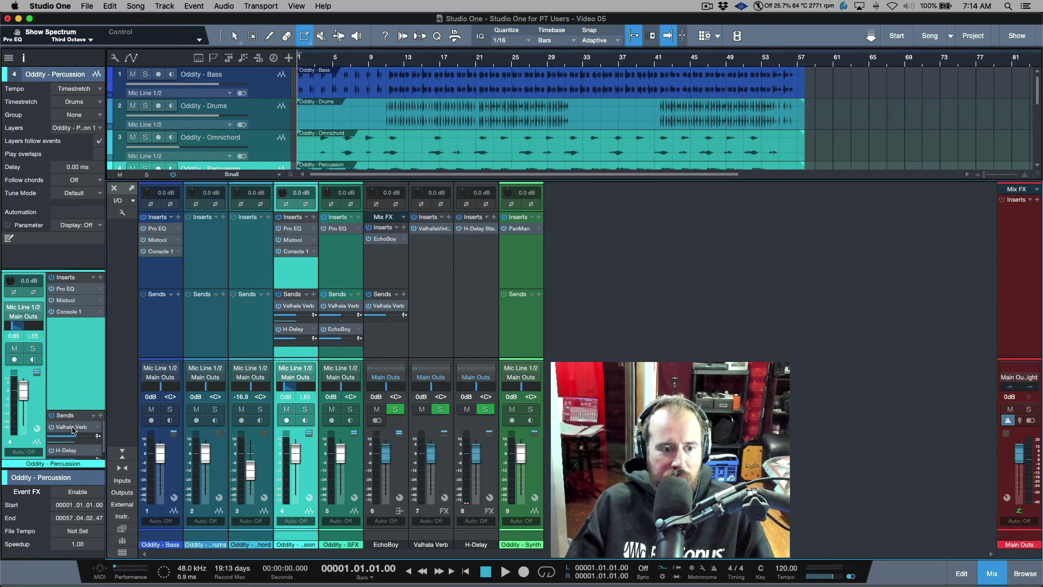
left_click(201, 319)
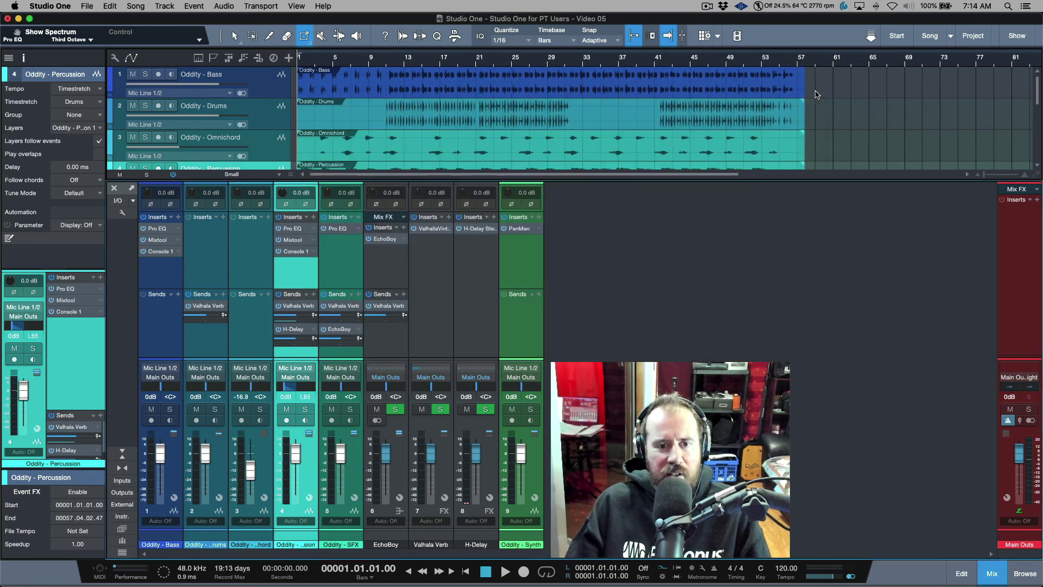
left_click(814, 90)
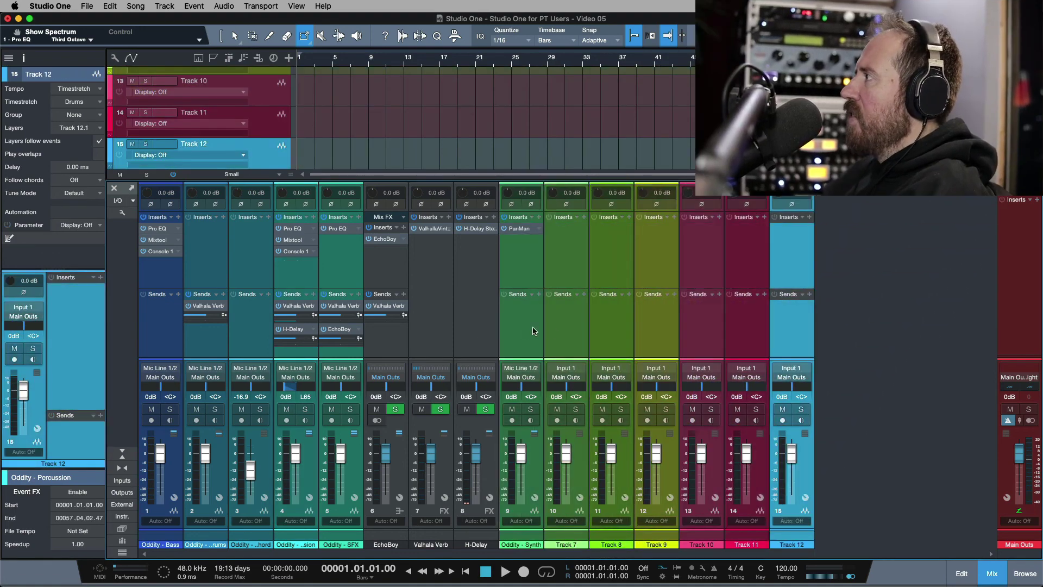
Select the channels Track 7 to Track 12 together and colour them all red.
left_click(570, 340)
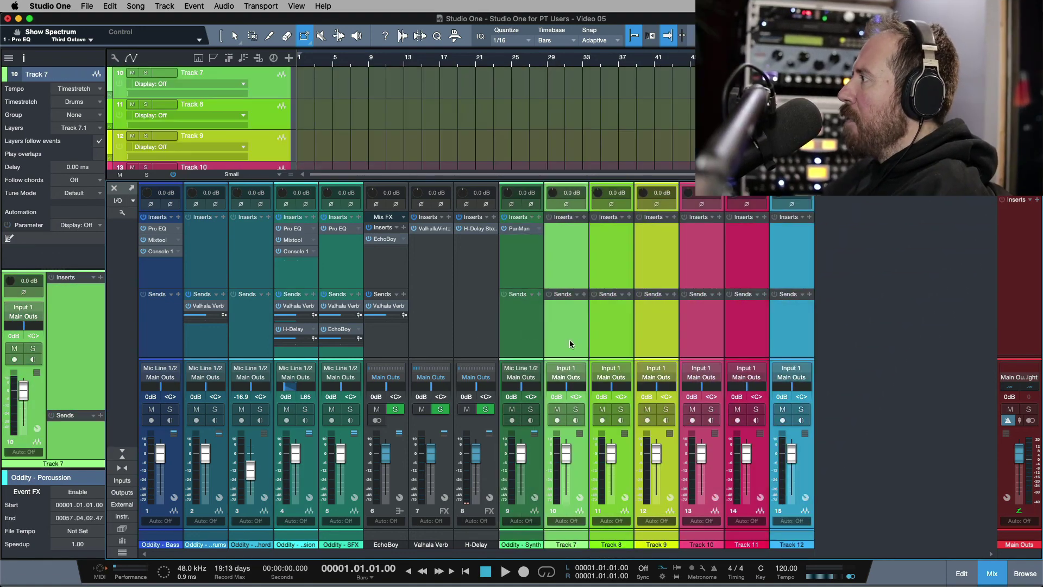
left_click(583, 548)
left_click(763, 500)
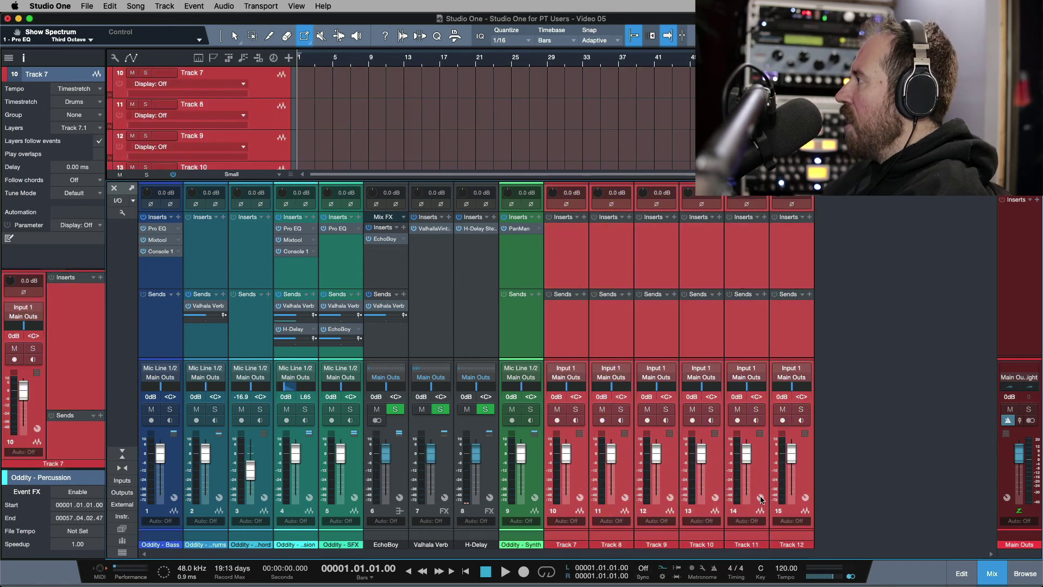
Add a bus for the selected channels Track 7 to Track 12 and name it BG Vox.
key("shift+b")
double_click(845, 545)
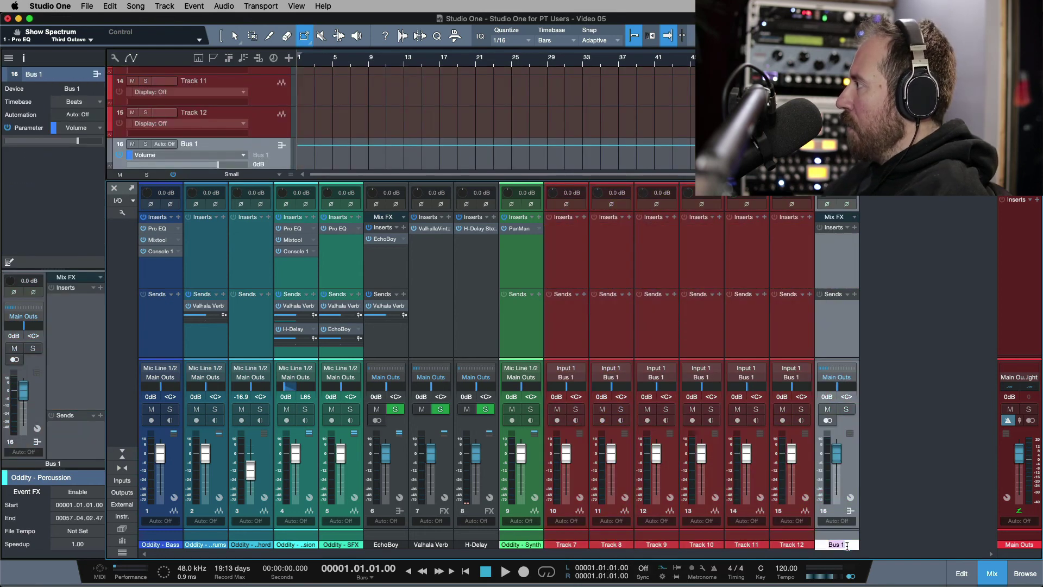
type("BG Vox")
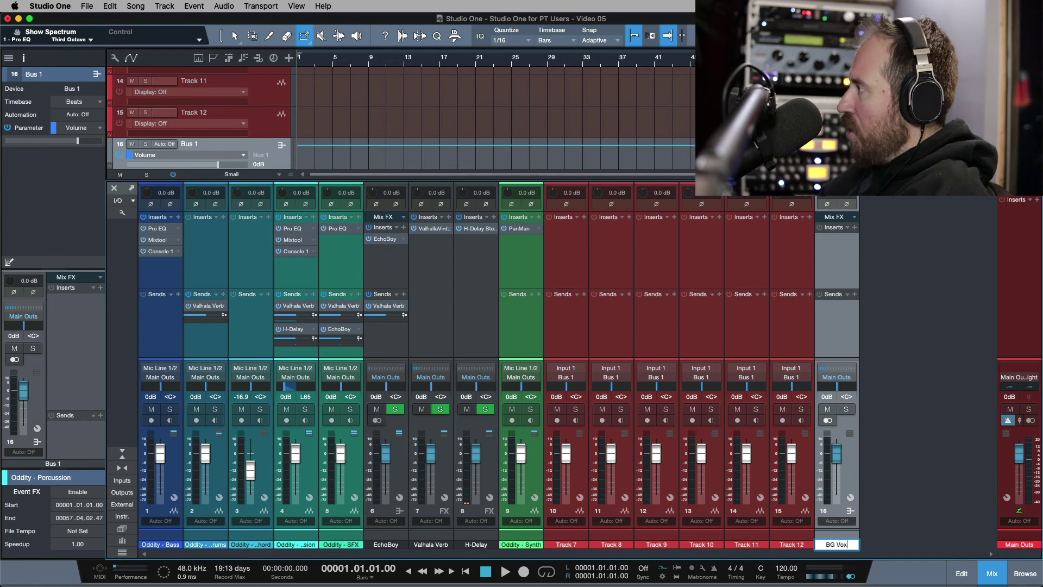
key("Return")
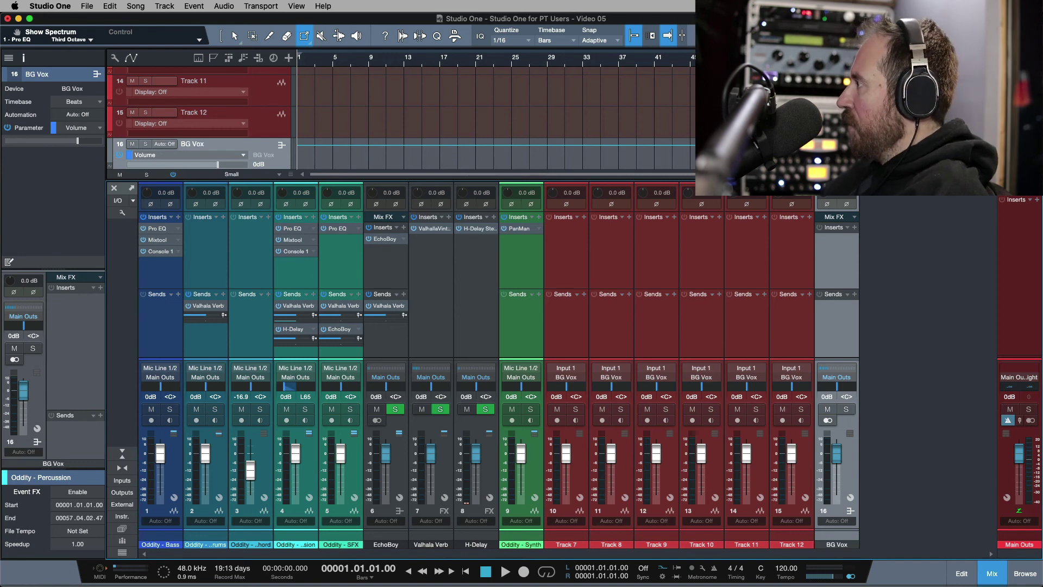
Insert Pro EQ on the BG Vox bus with the low cut at about 50.4 Hz and the high cut at about 6.09 kHz.
left_click(843, 270)
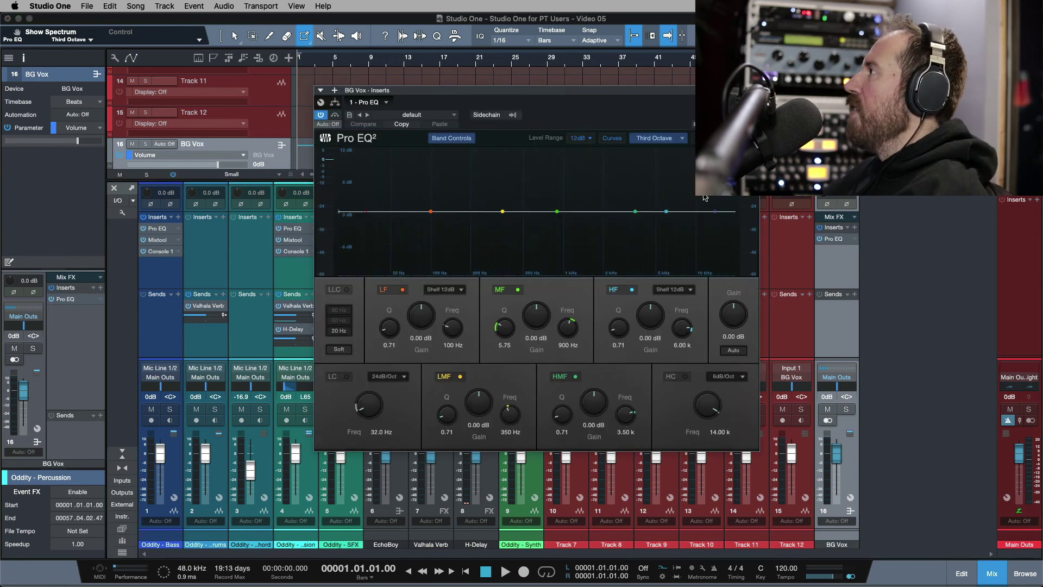
left_click_drag(366, 213, 391, 212)
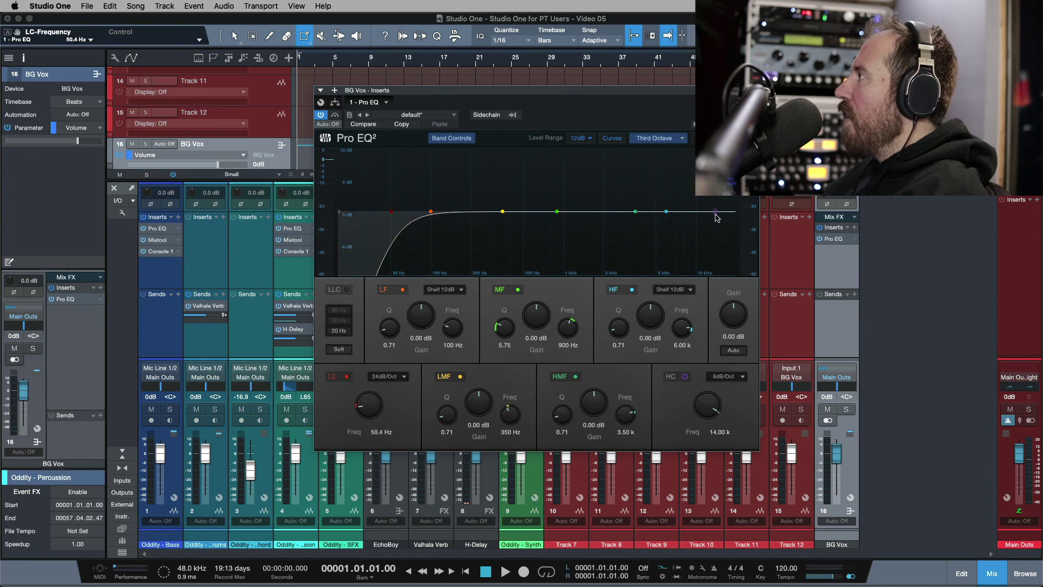
left_click_drag(715, 213, 667, 213)
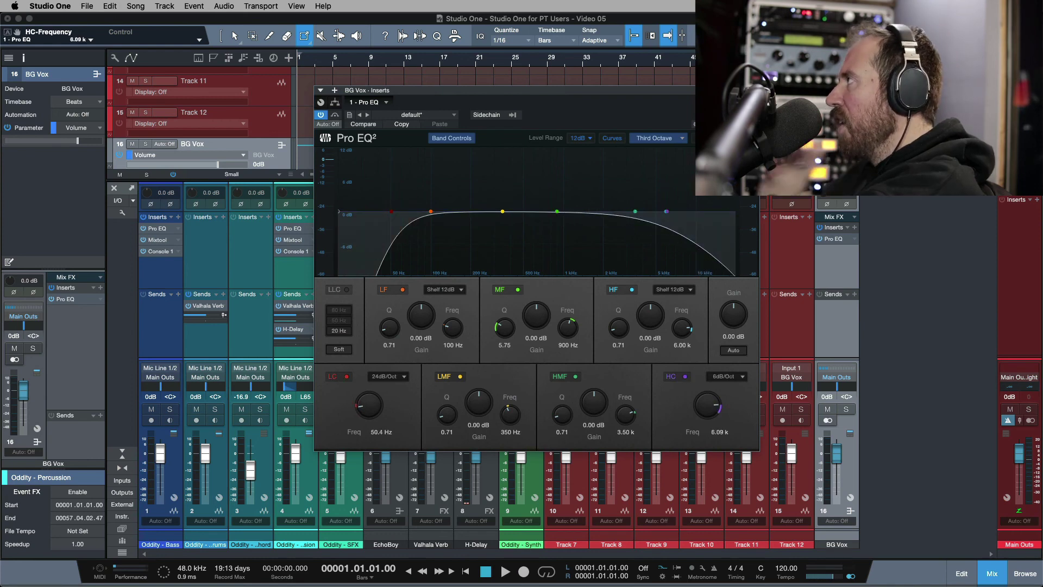
left_click(834, 239)
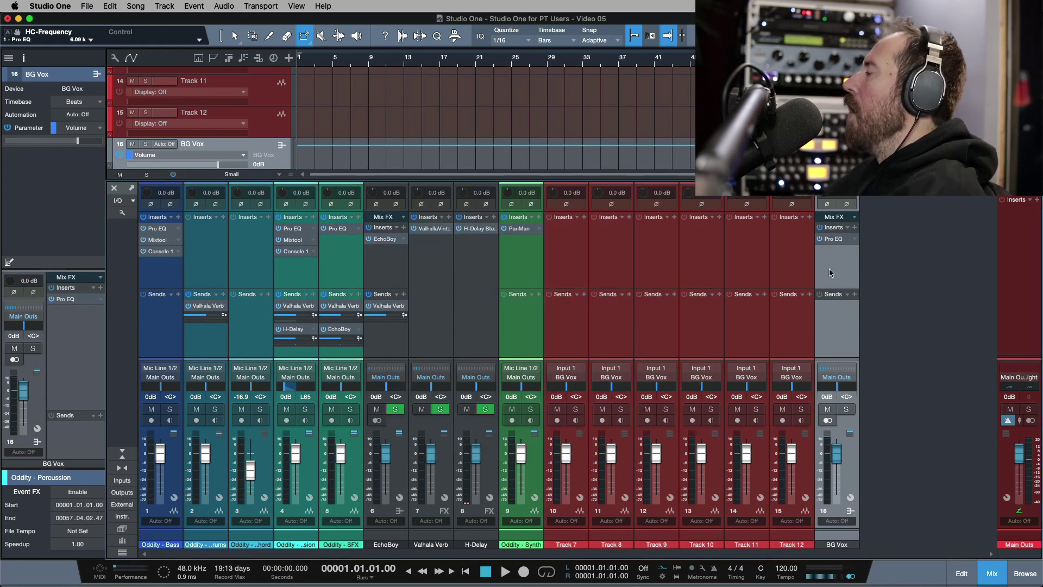
left_click(577, 268)
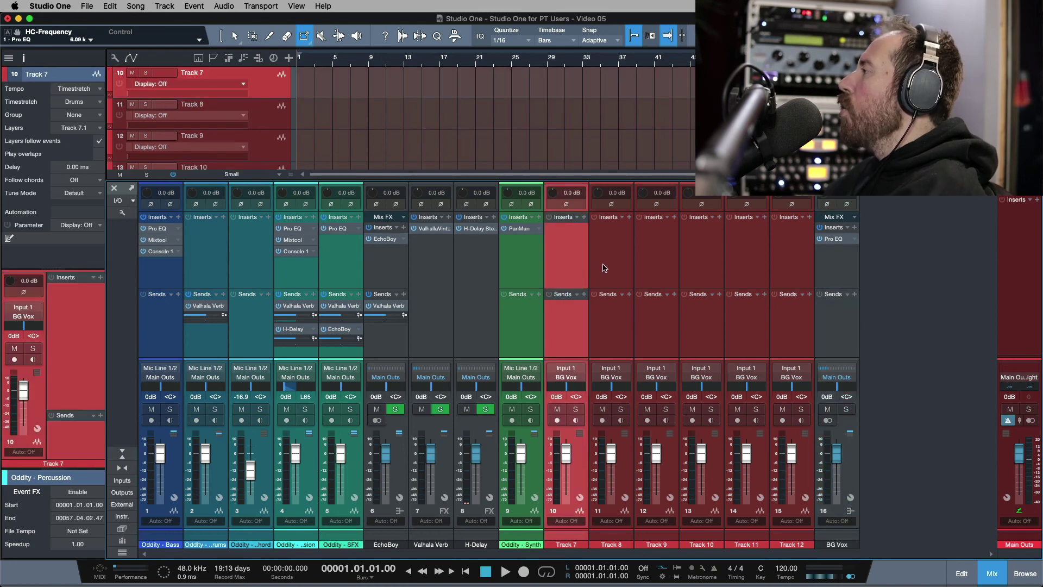
left_click(610, 266)
left_click(577, 268)
left_click(639, 270)
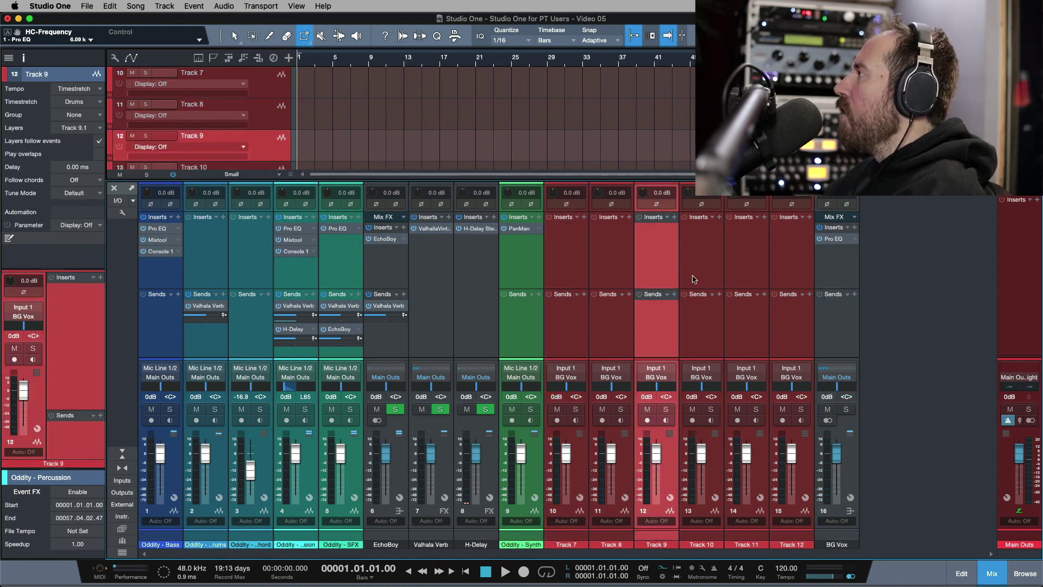
left_click(705, 261)
left_click(741, 261)
left_click(795, 261, "shift")
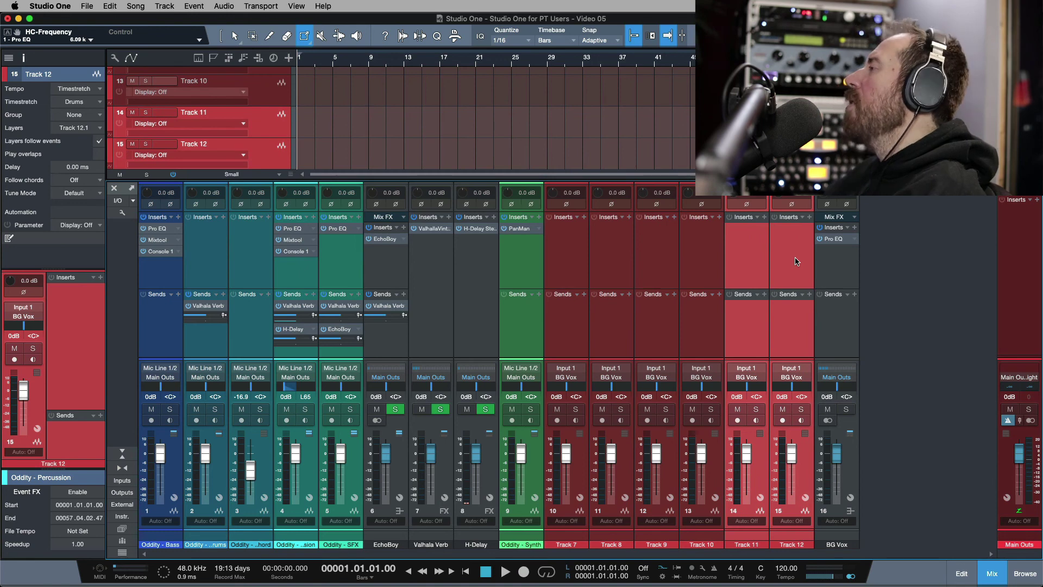
left_click(838, 270)
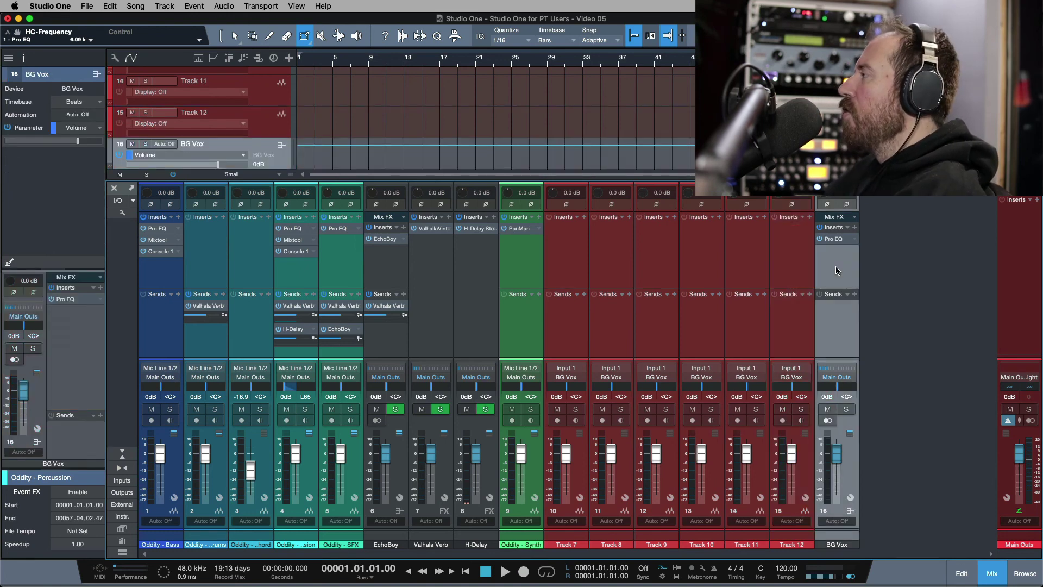
Copy the BG Vox bus's Pro EQ insert to Track 7 through Track 12 together, and remove it from the bus.
left_click(791, 339)
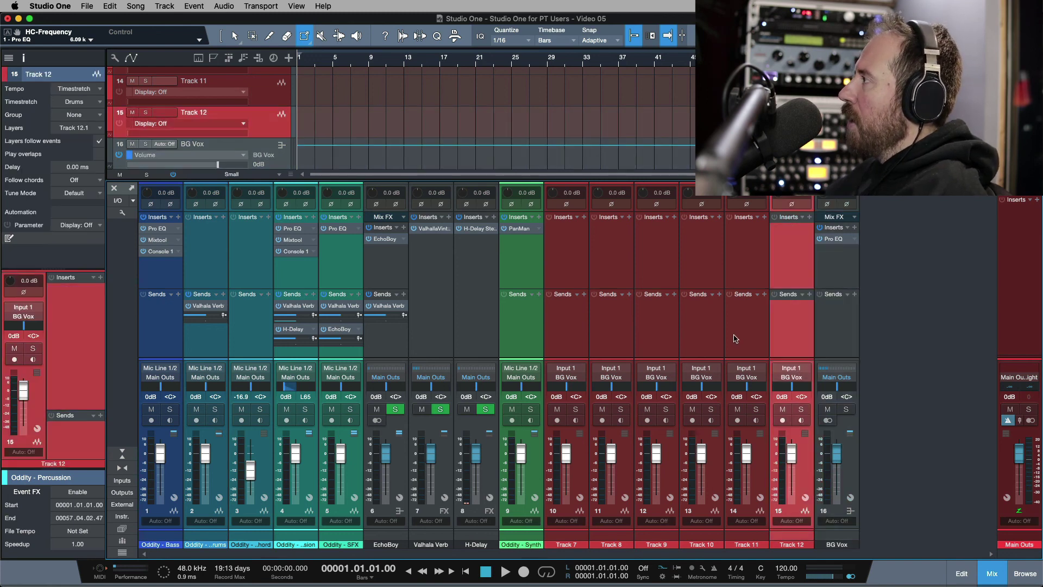
left_click(565, 328, "shift")
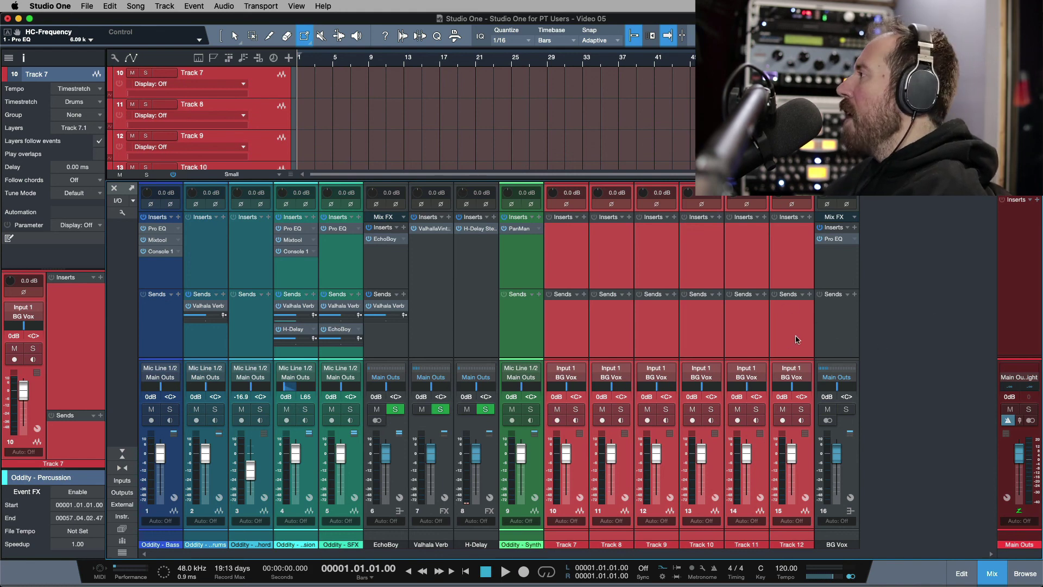
left_click(834, 240)
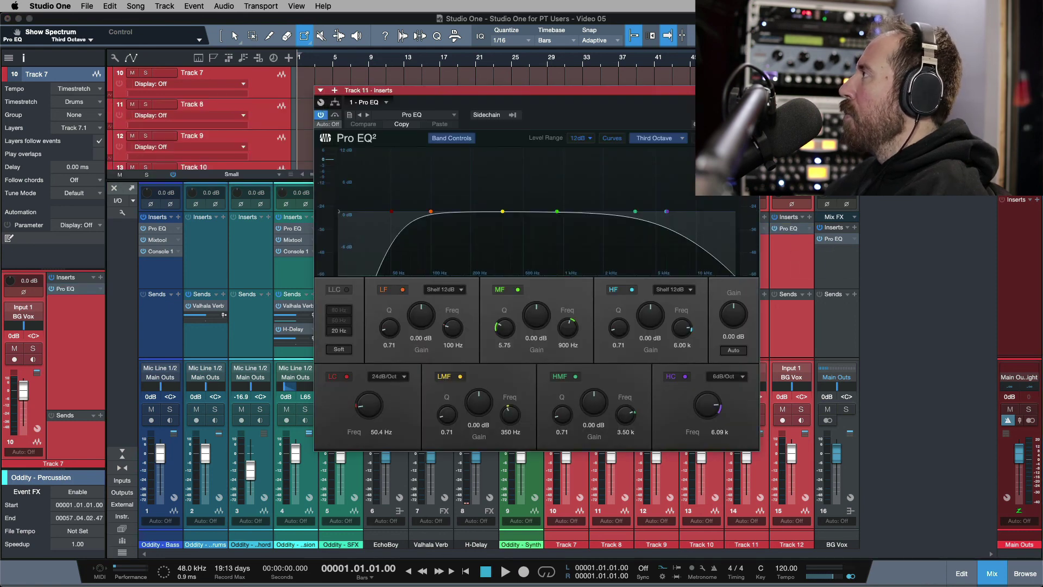
key("super+w")
left_click_drag(845, 240, 894, 242)
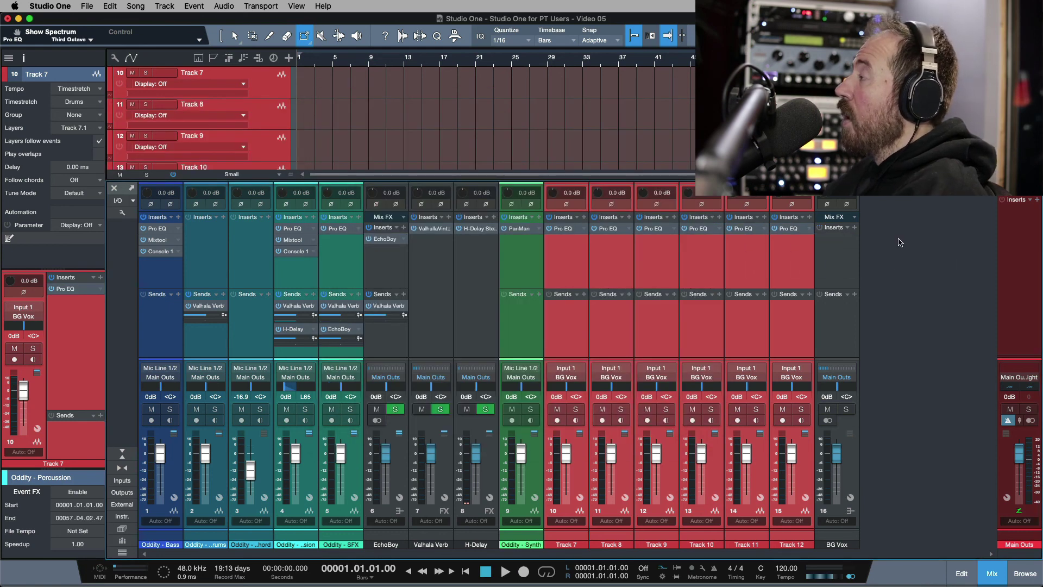
left_click(845, 263)
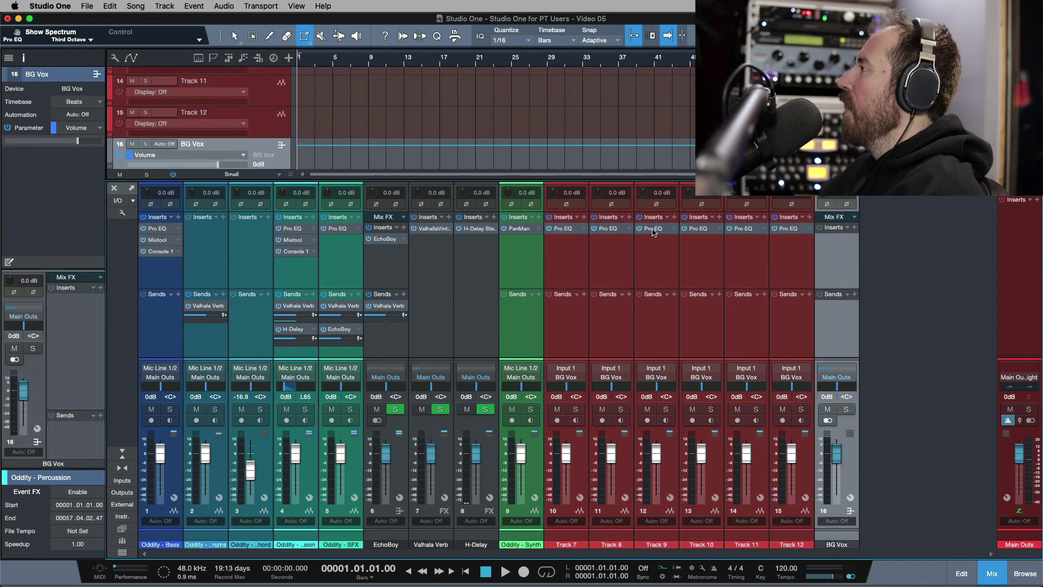
Expand the Pro EQ inserts on Track 7 through Track 12 together to show their EQ curve displays.
left_click(567, 265)
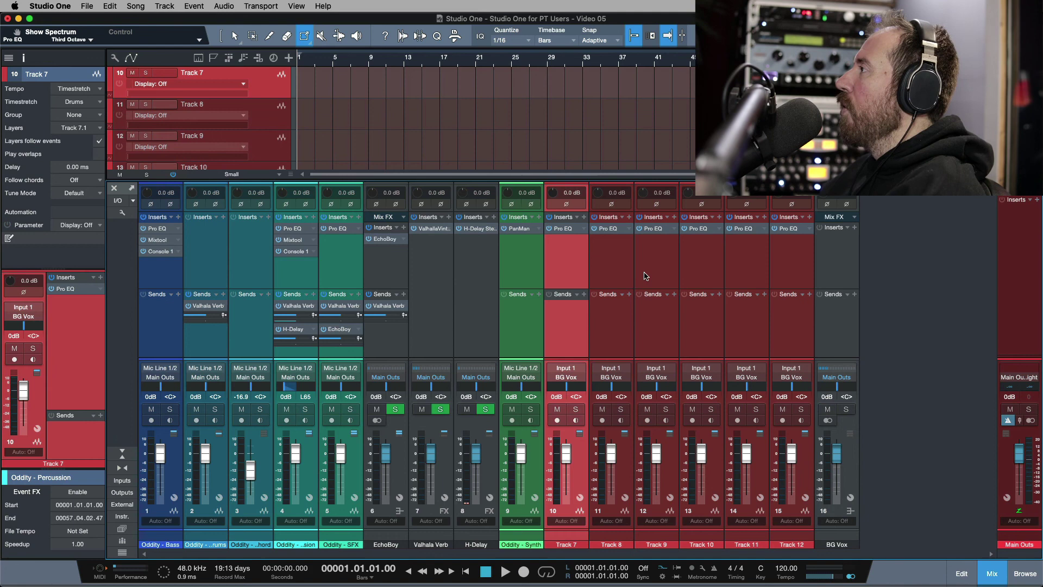
left_click(805, 268, "shift")
left_click(792, 230)
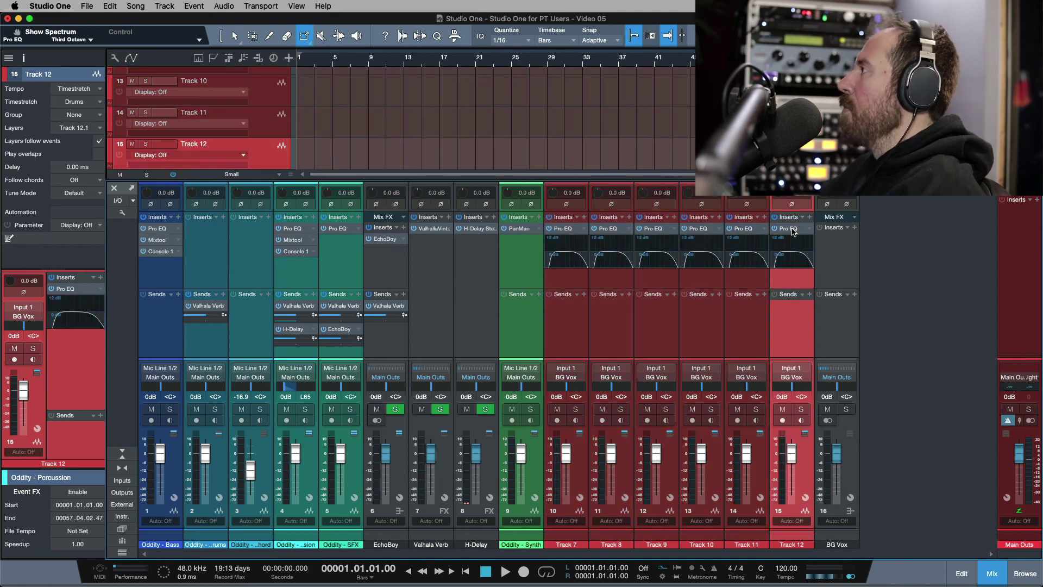